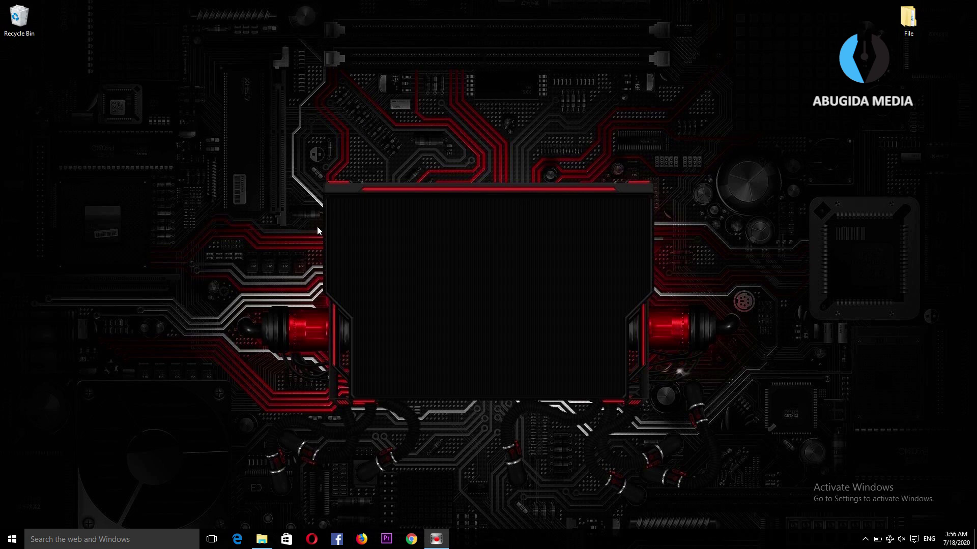
Launch Premiere Pro and start a new project from the Start screen.
click(386, 540)
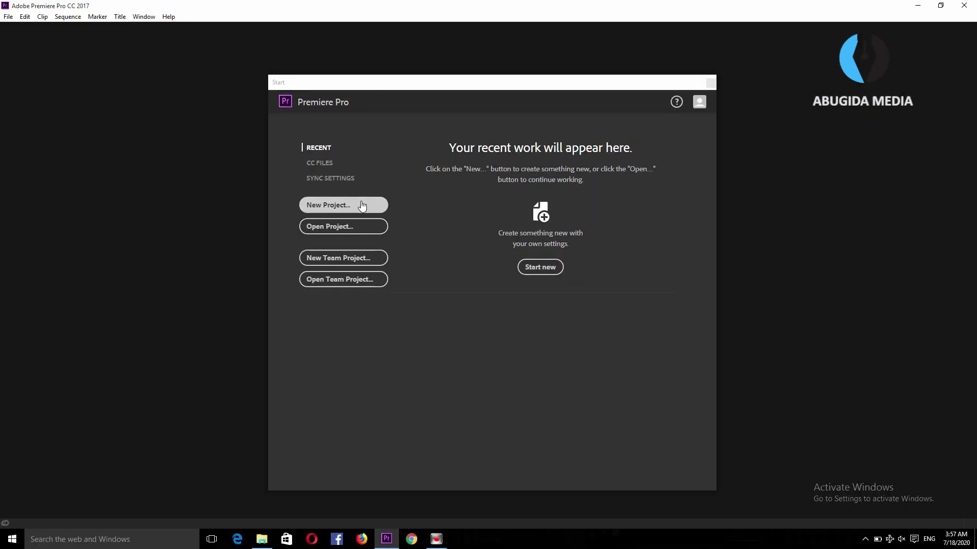
click(343, 204)
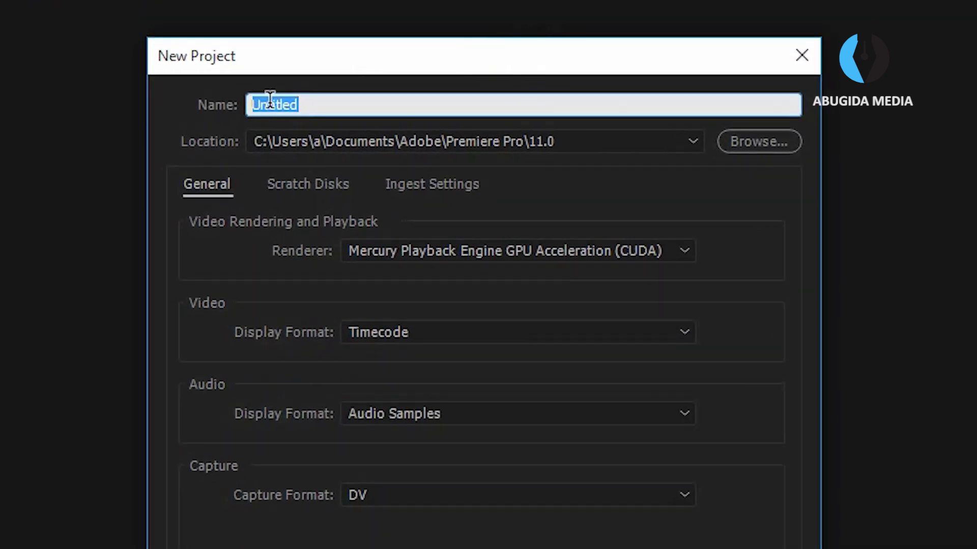
Replace the default project name Untitled with 'Test Project'.
click(319, 102)
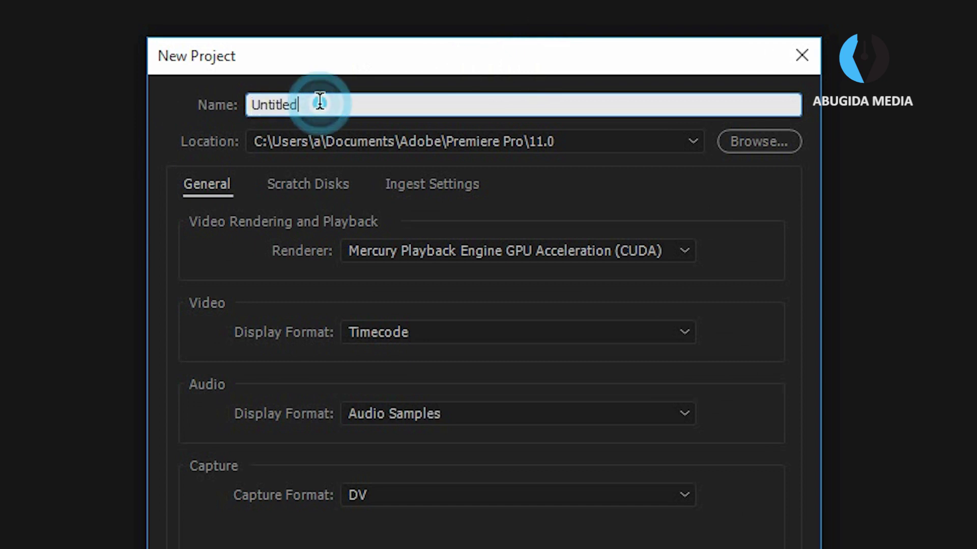
drag(319, 102, 221, 103)
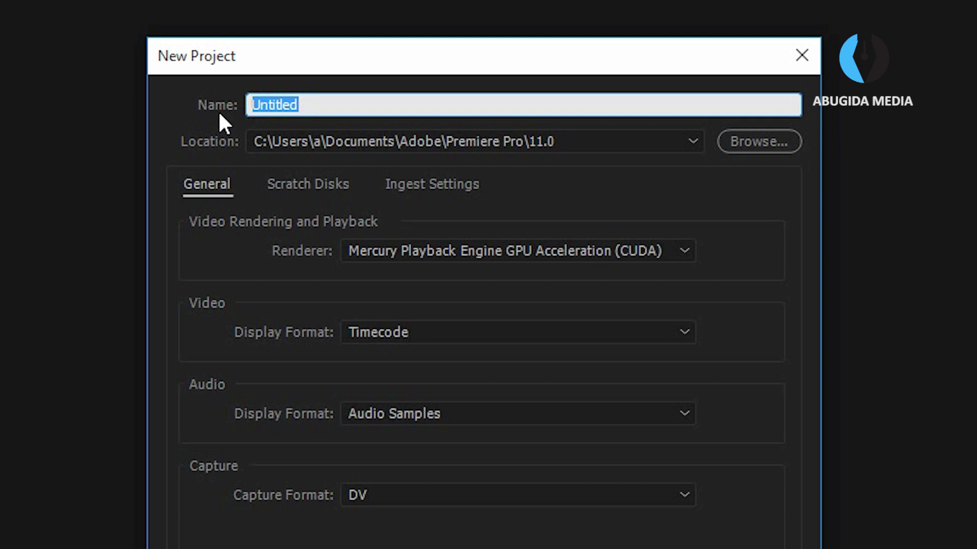
text(T)
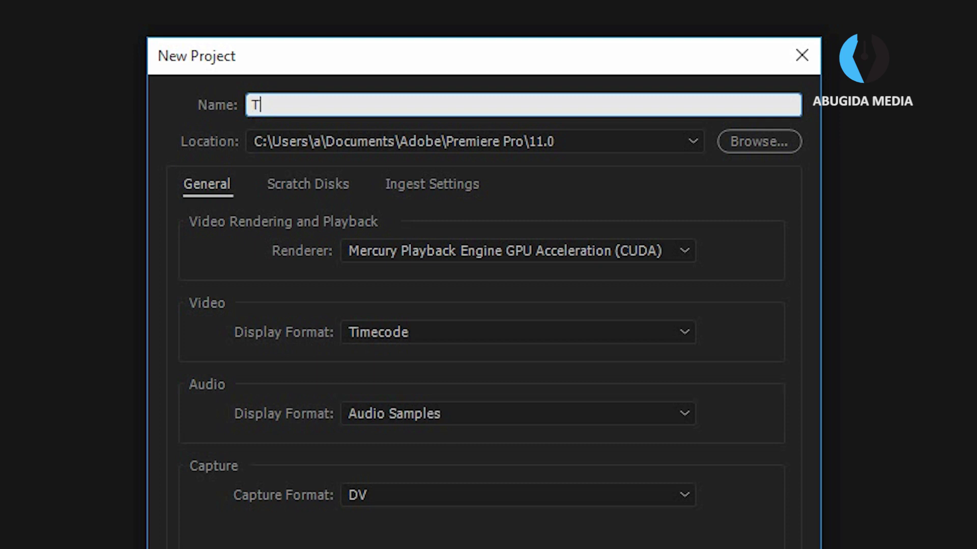
text(est Project)
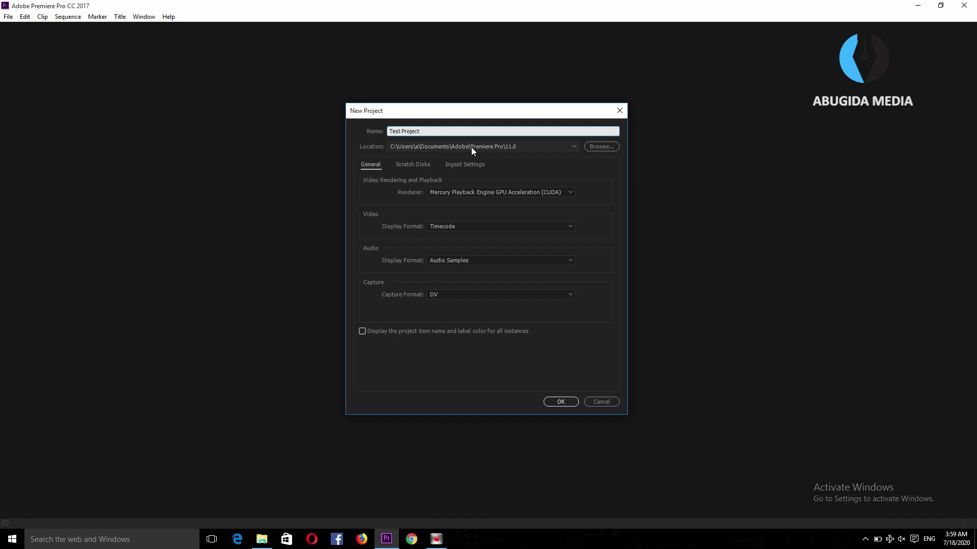
Create a 'Project File' folder on the Desktop and set it as the project location.
click(597, 147)
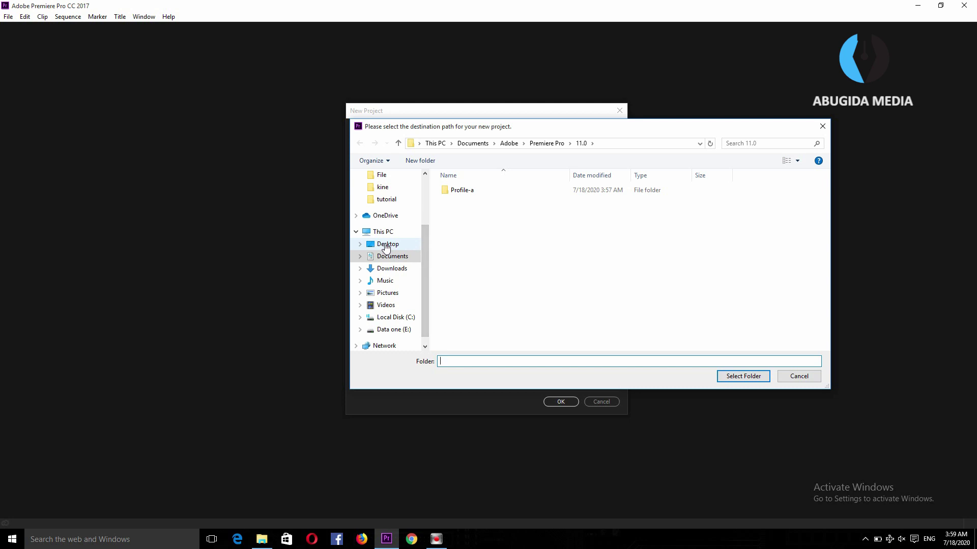
click(385, 245)
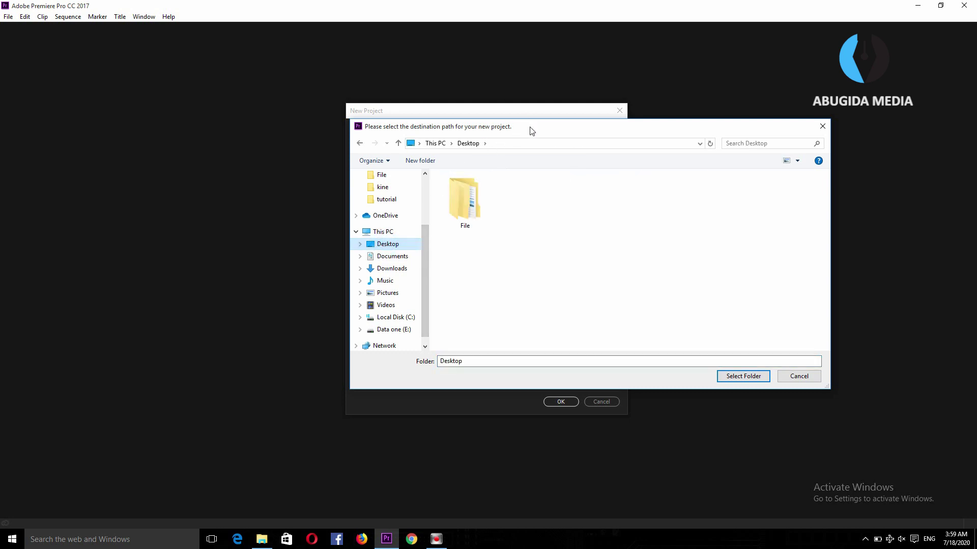
drag(531, 130, 411, 63)
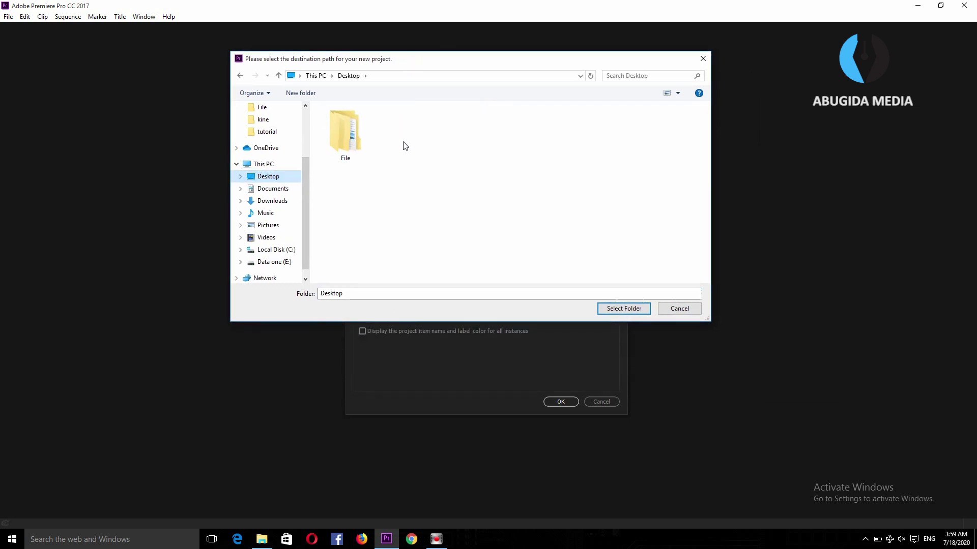
right_click(403, 142)
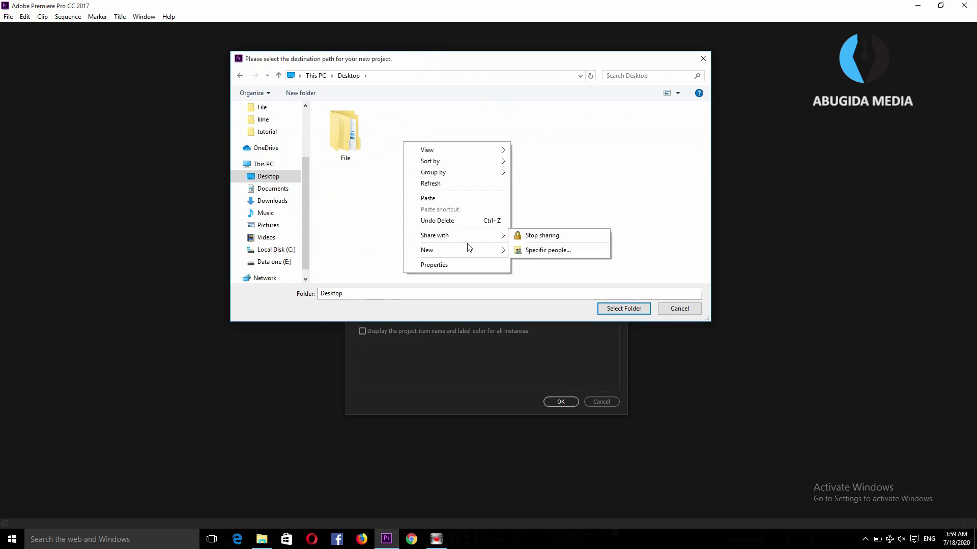
mouse_move(473, 249)
click(530, 248)
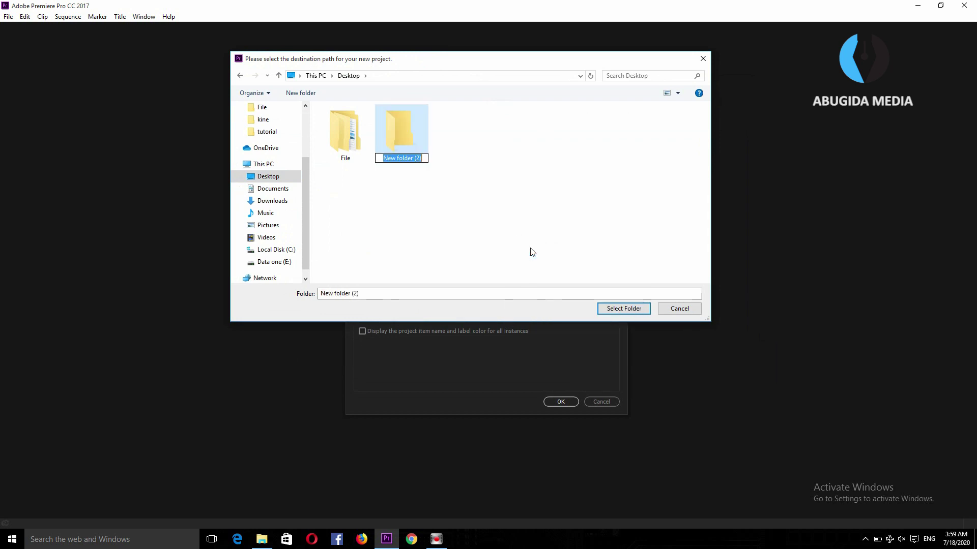
text(Pr)
text(oject File)
click(484, 154)
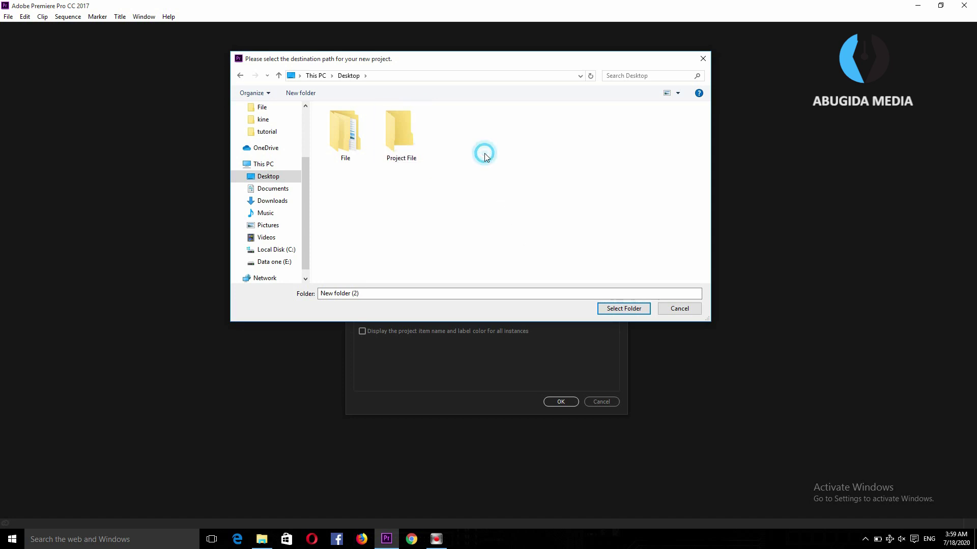
double_click(393, 147)
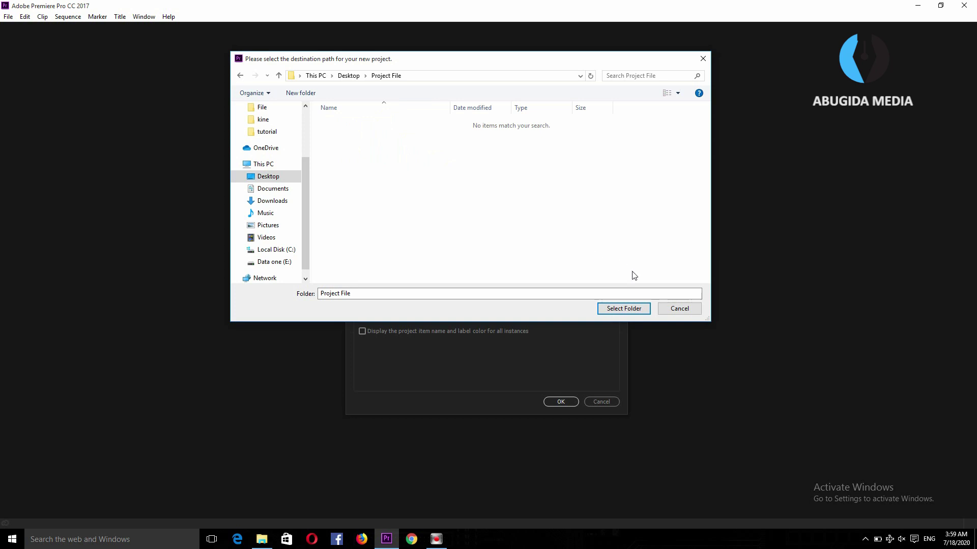
click(618, 310)
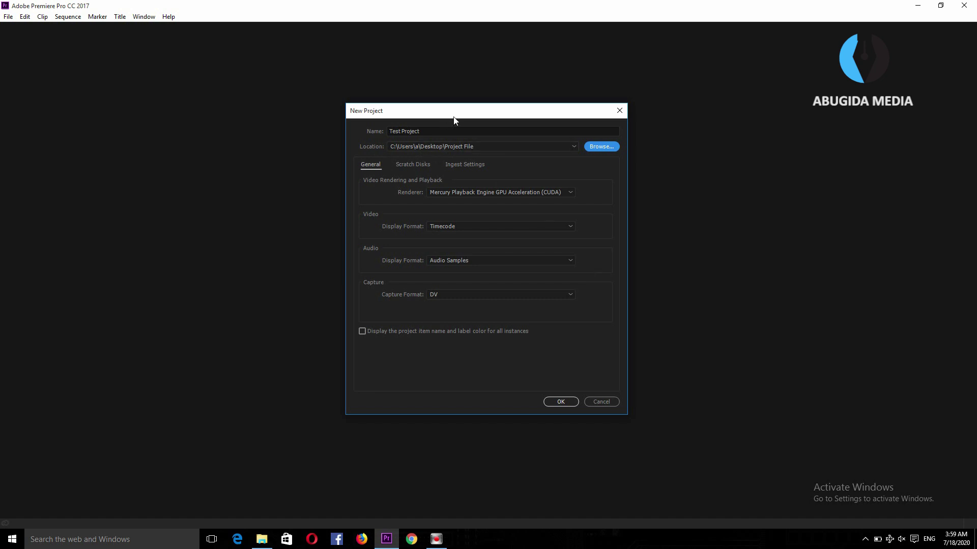
Keep GPU Acceleration (CUDA), Timecode, Audio Samples and DV capture as the project settings.
drag(453, 116, 451, 108)
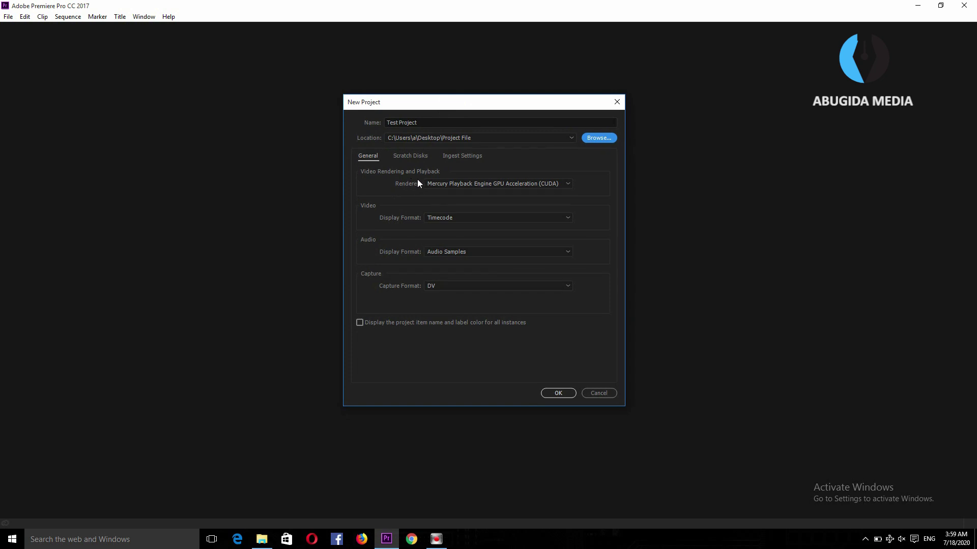
click(463, 183)
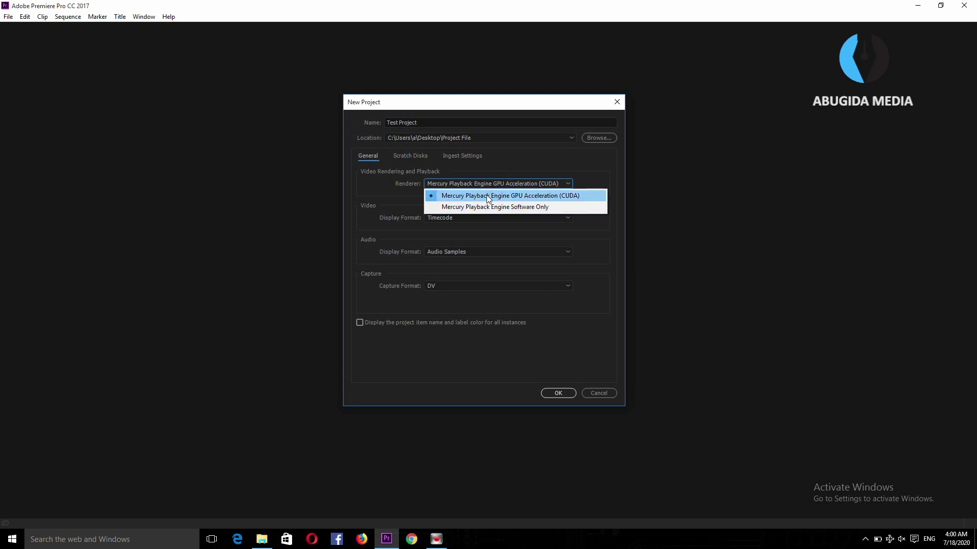
click(508, 171)
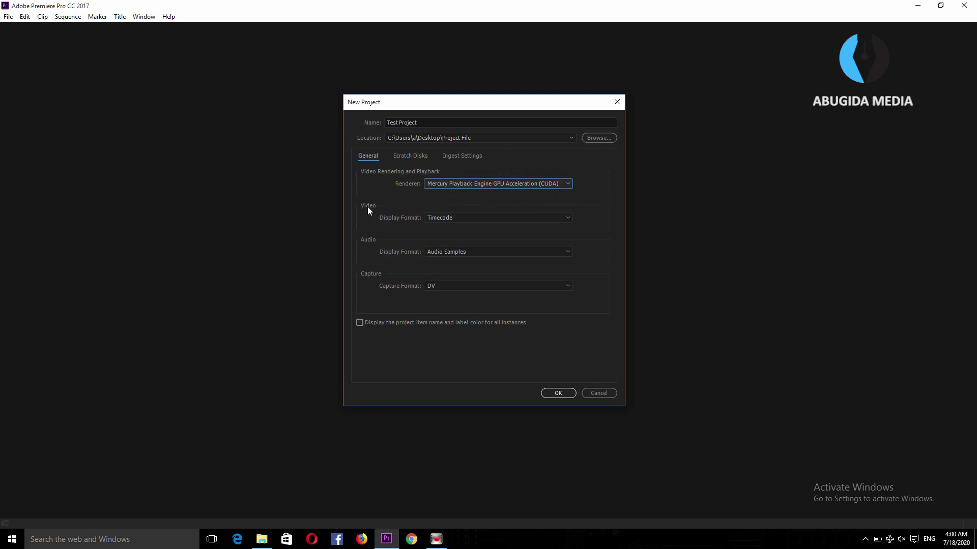
click(465, 216)
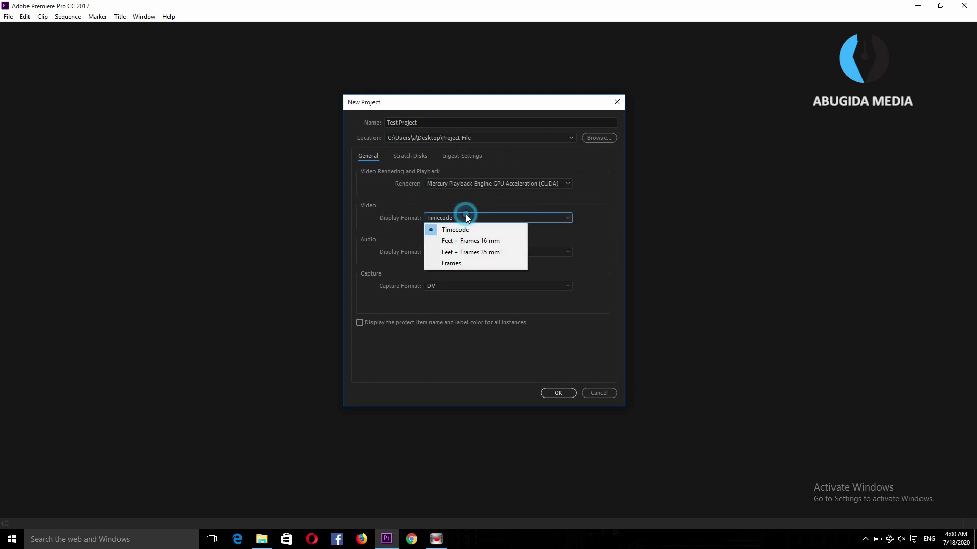
click(456, 230)
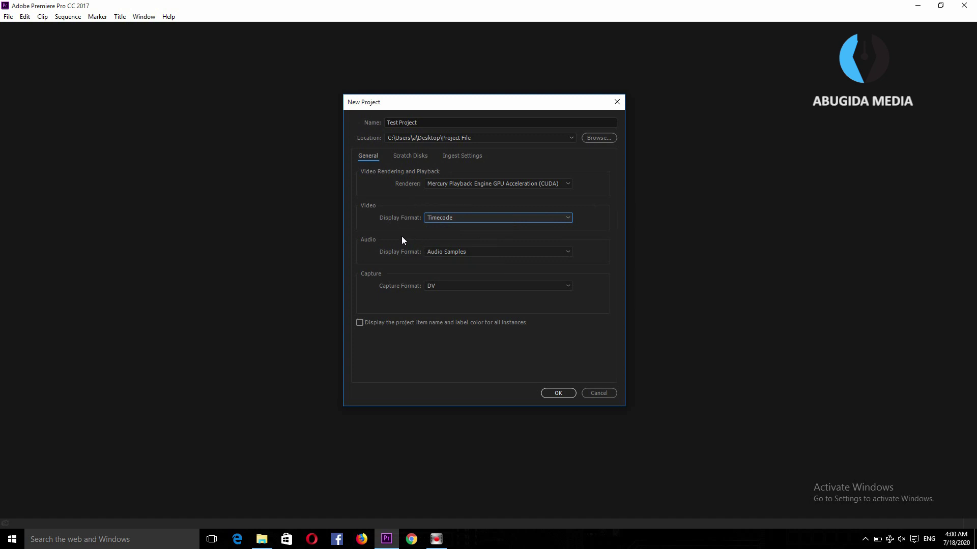
click(457, 252)
click(463, 261)
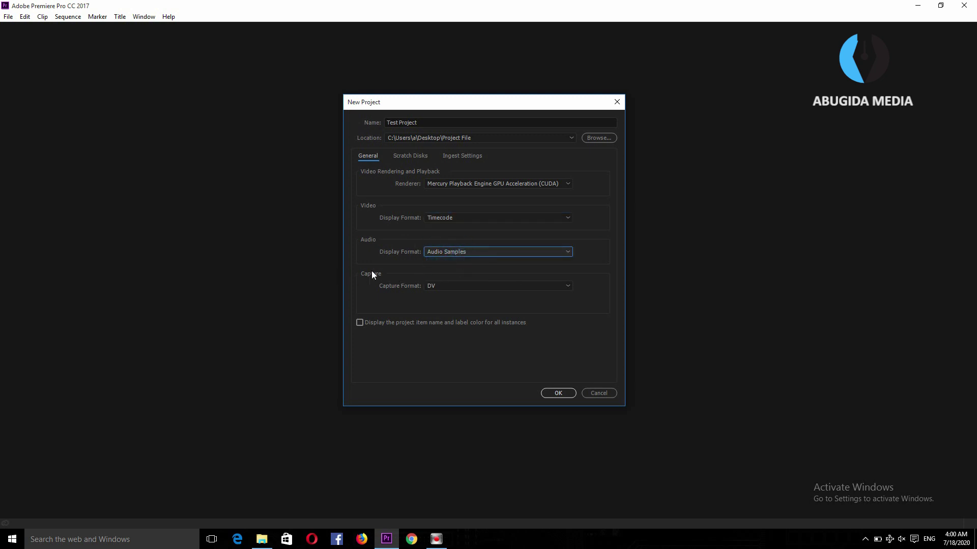
click(456, 285)
click(446, 299)
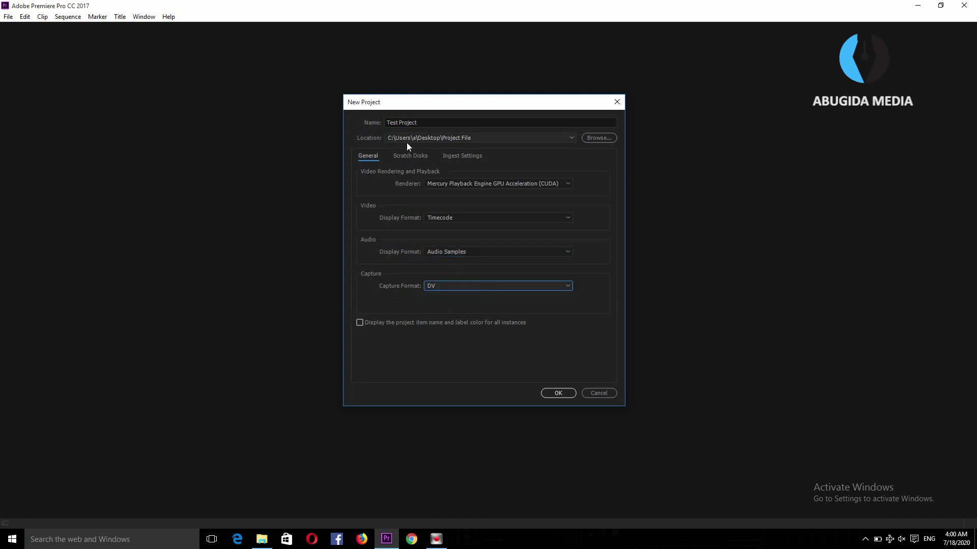
Review the Scratch Disks settings, then create Test Project.
click(407, 158)
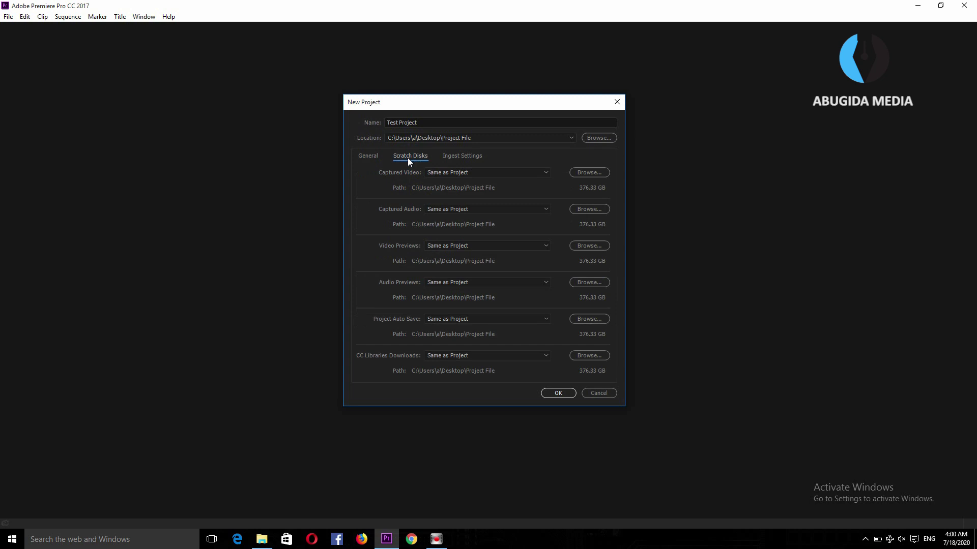
click(370, 157)
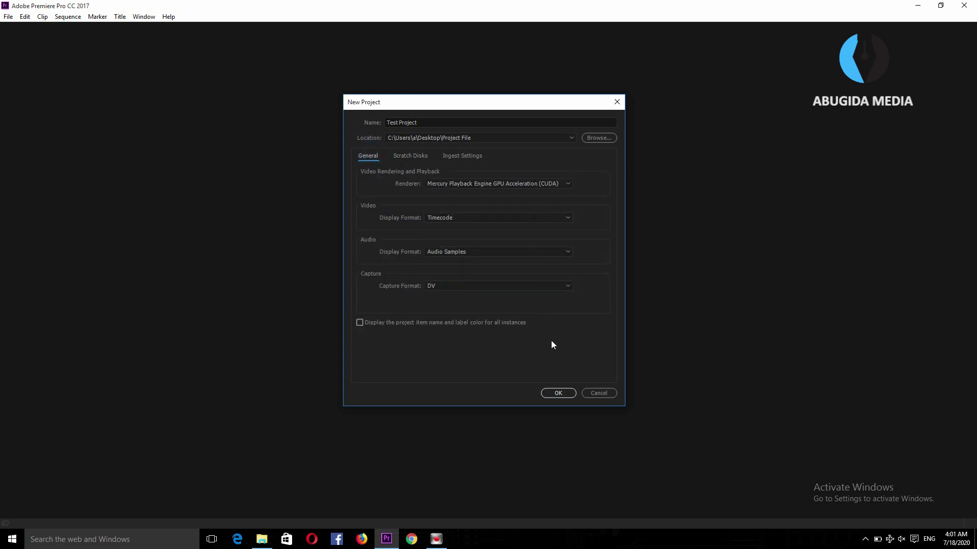
click(557, 393)
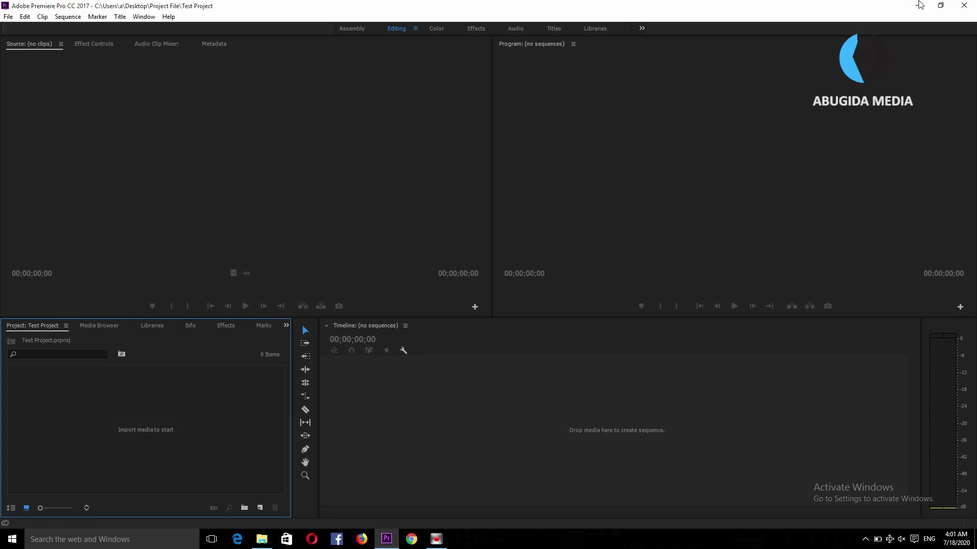
click(920, 5)
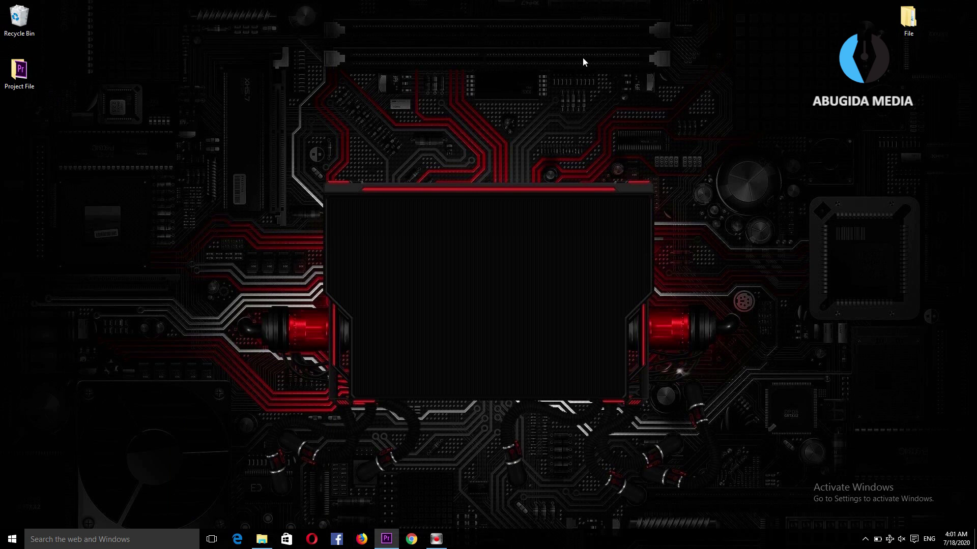
double_click(23, 80)
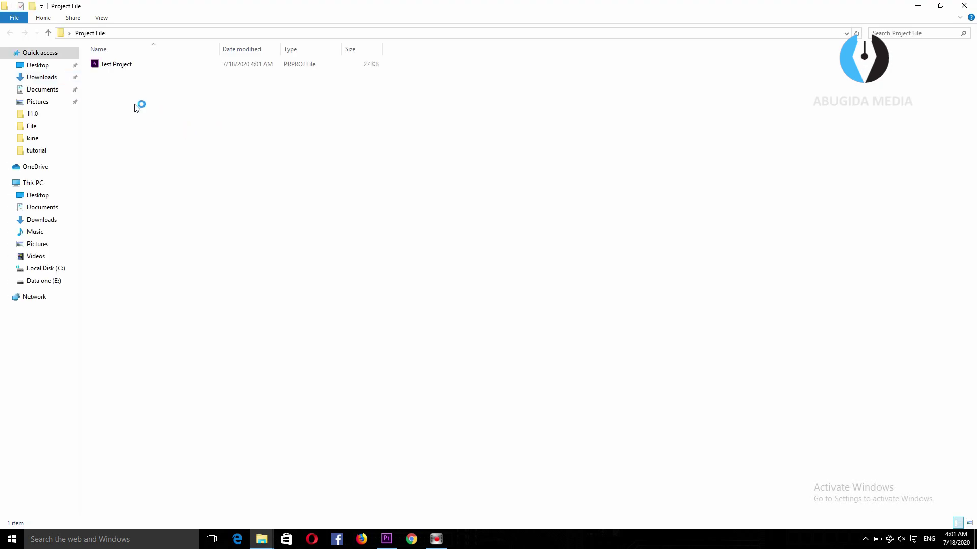
double_click(120, 66)
click(964, 5)
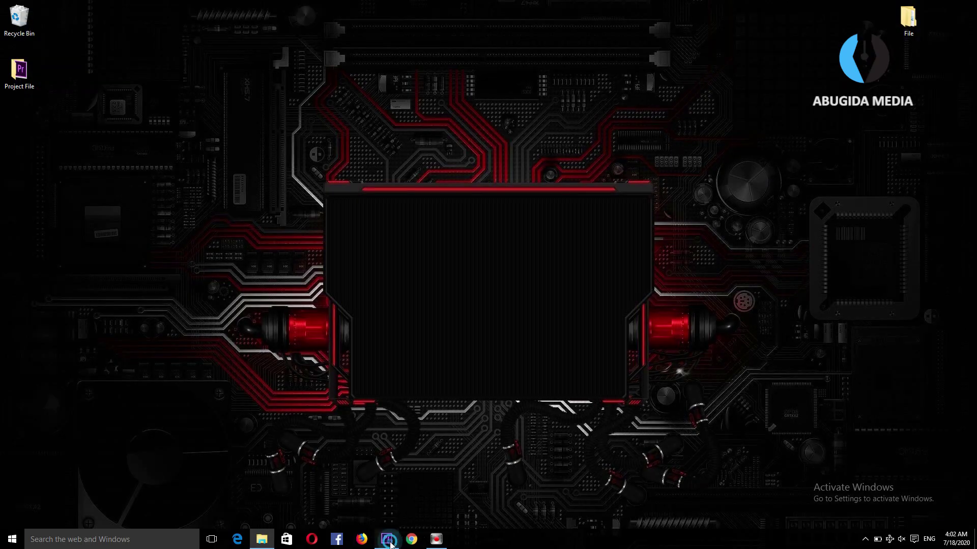
click(388, 539)
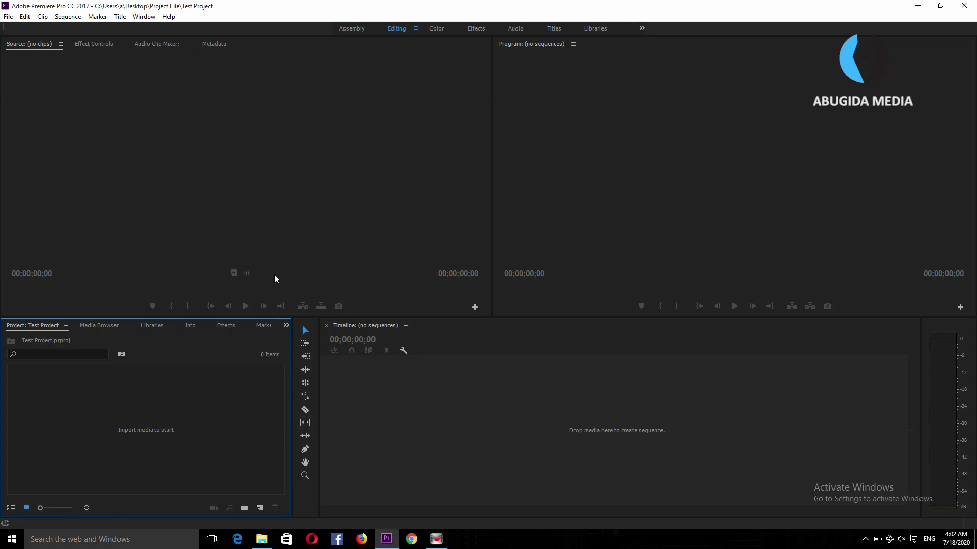
click(274, 224)
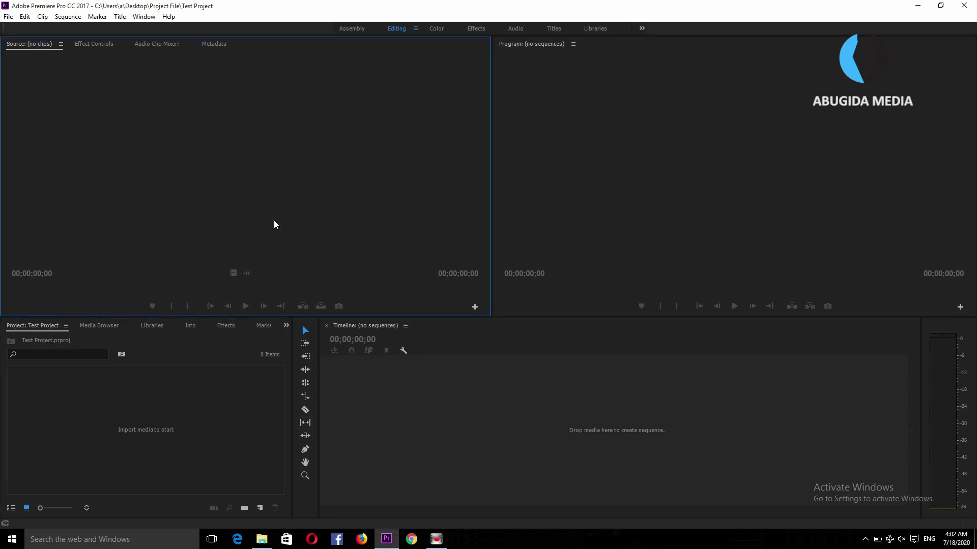
click(578, 208)
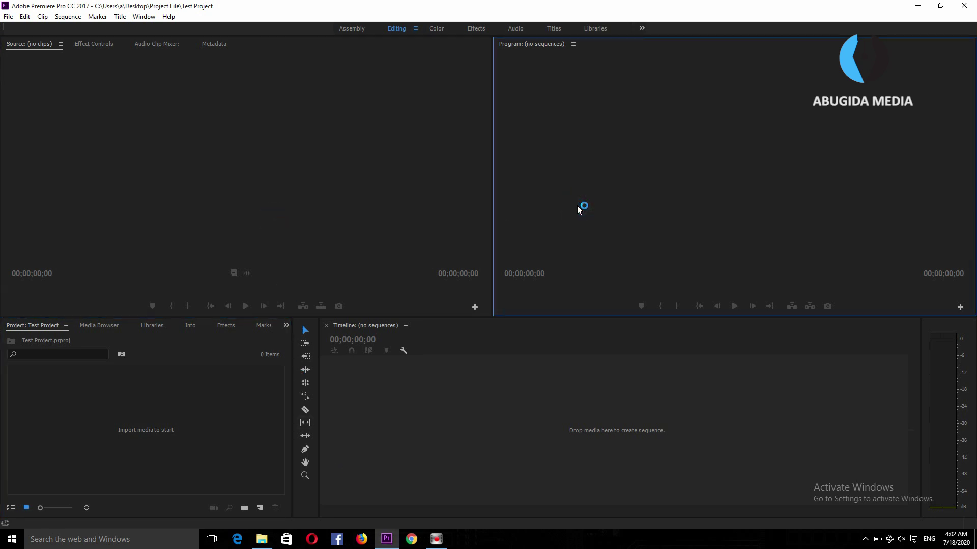
click(500, 390)
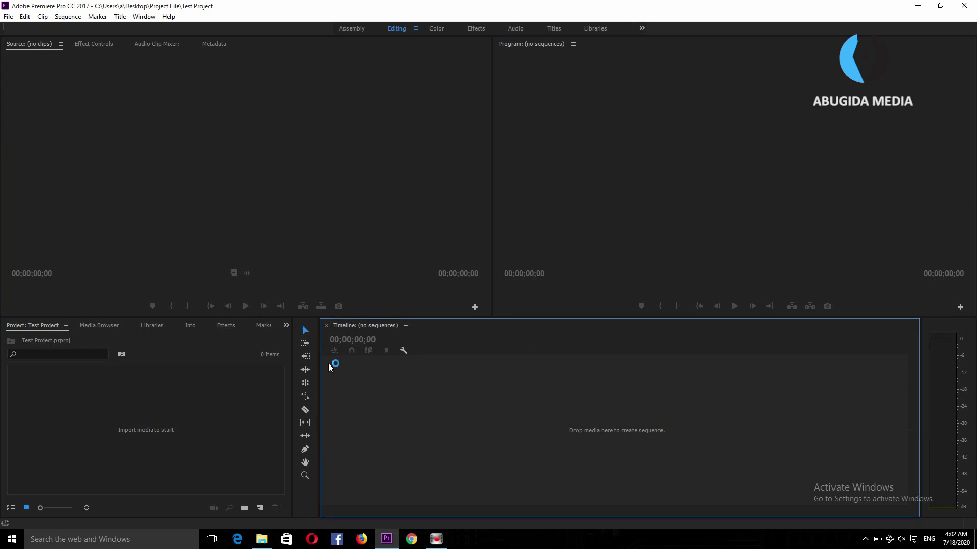
click(206, 416)
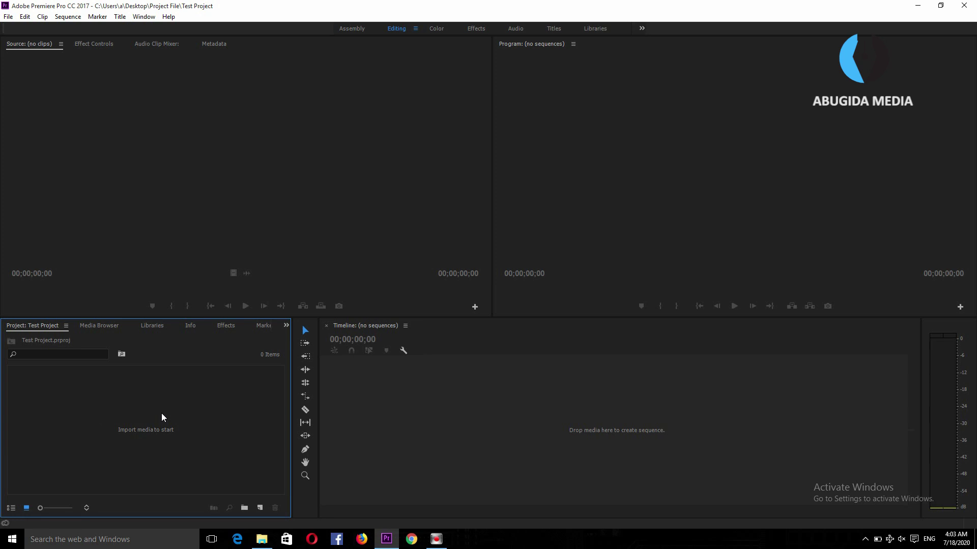
double_click(127, 444)
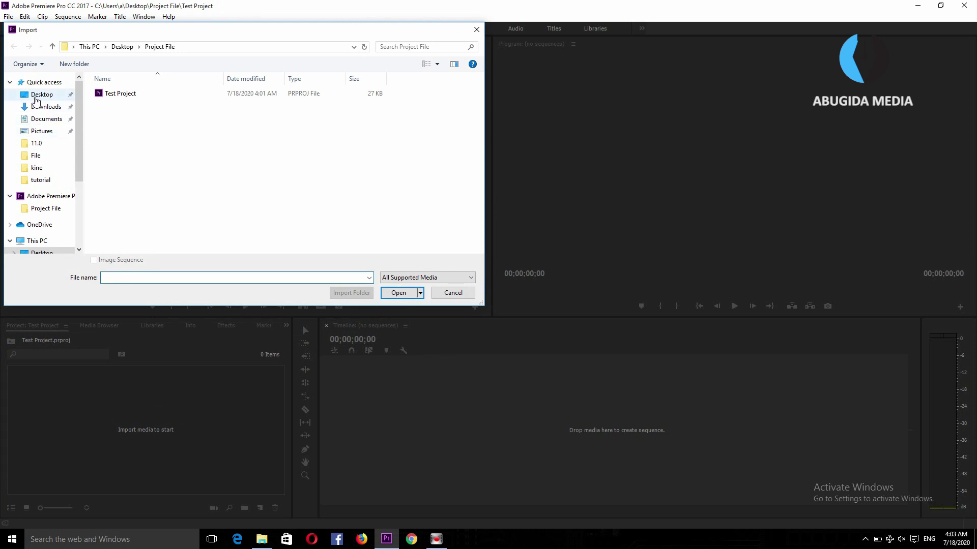
click(36, 97)
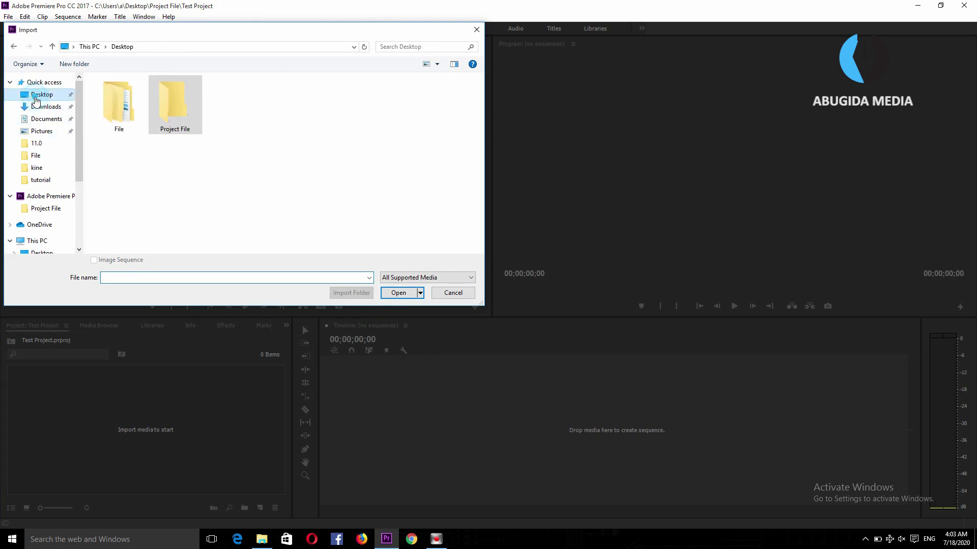
double_click(117, 104)
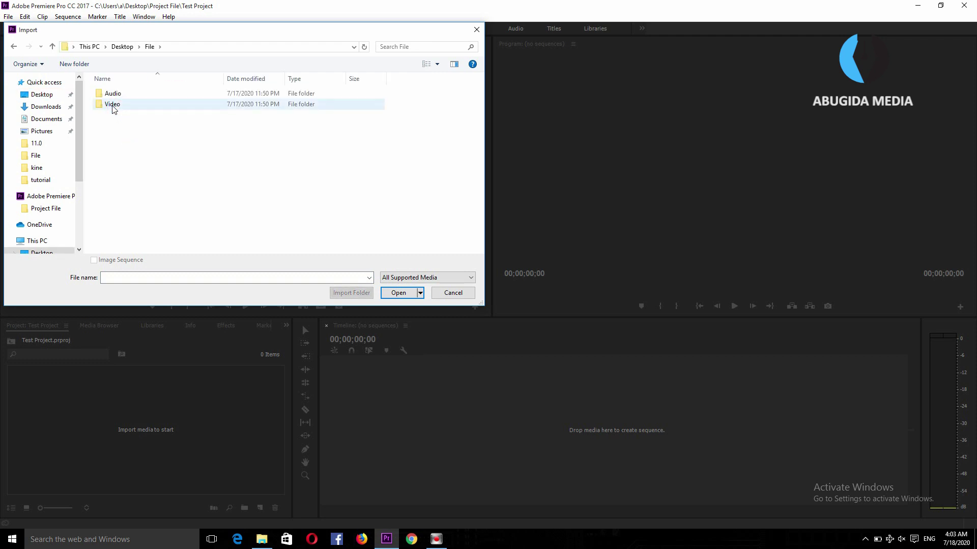
double_click(113, 105)
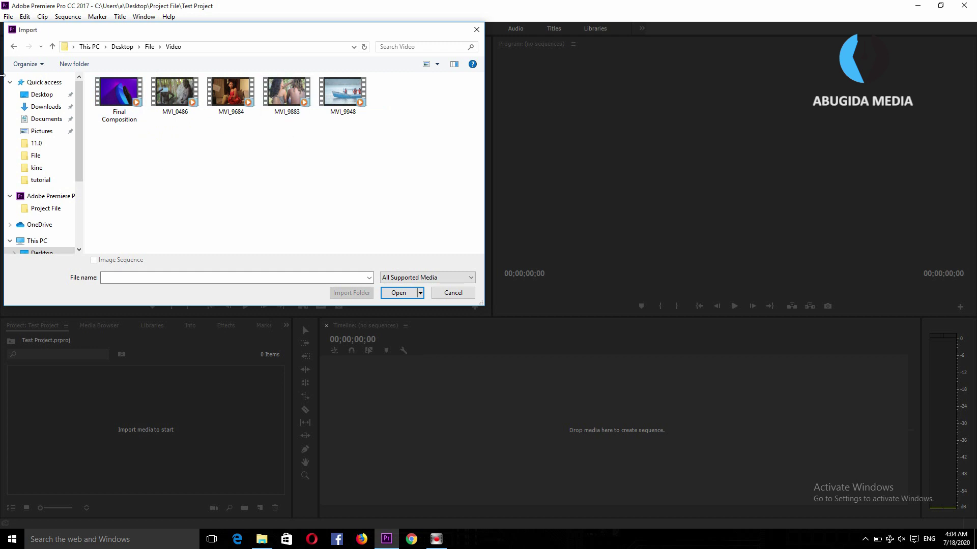
click(108, 89)
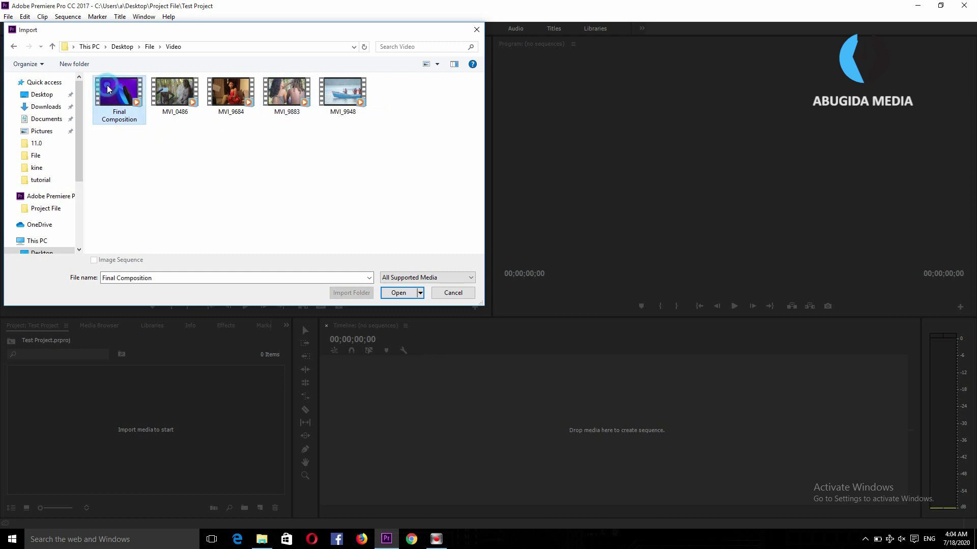
click(175, 92)
click(232, 91)
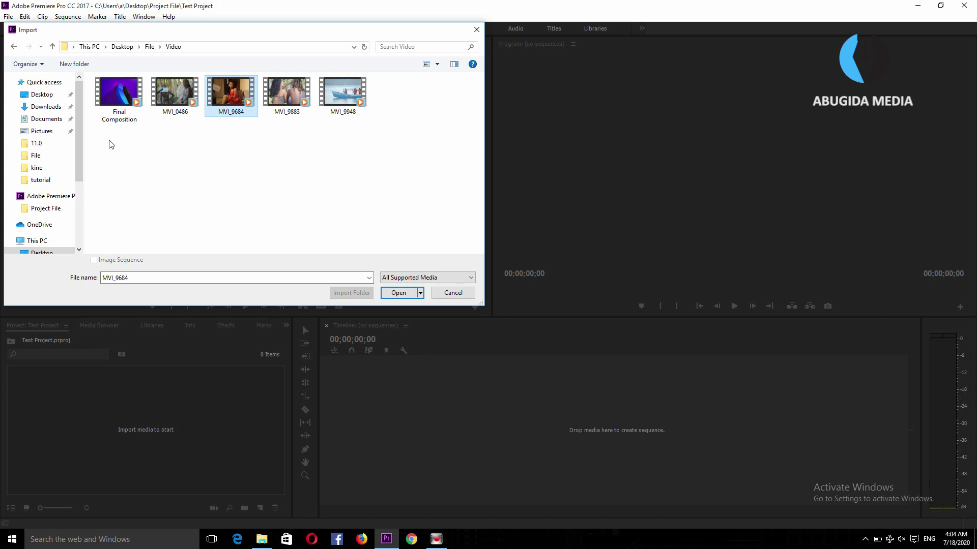
drag(109, 141, 354, 97)
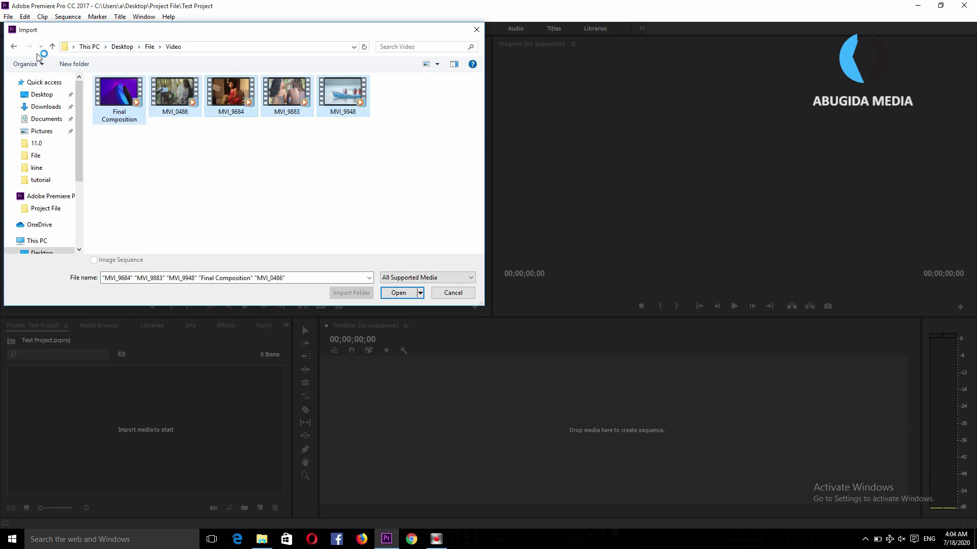
click(14, 46)
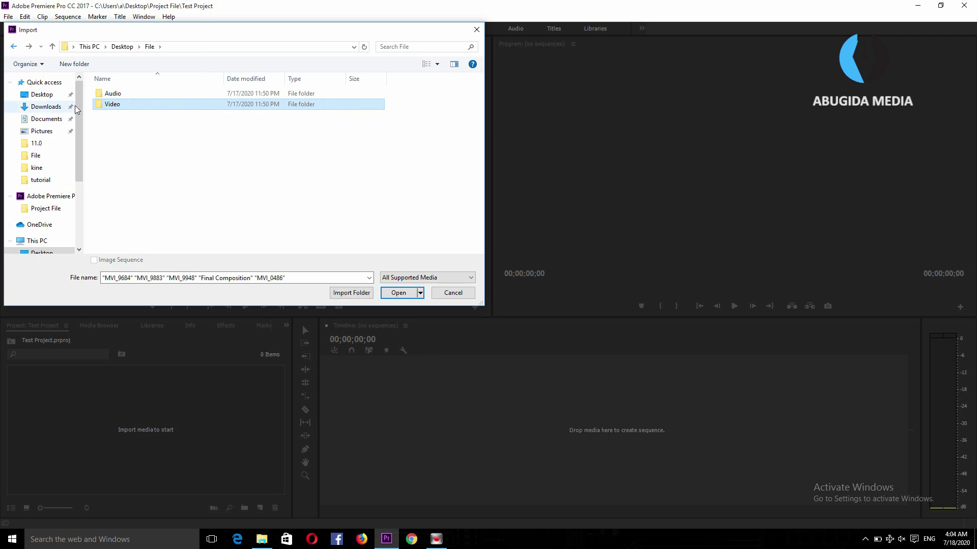
click(115, 125)
click(108, 104)
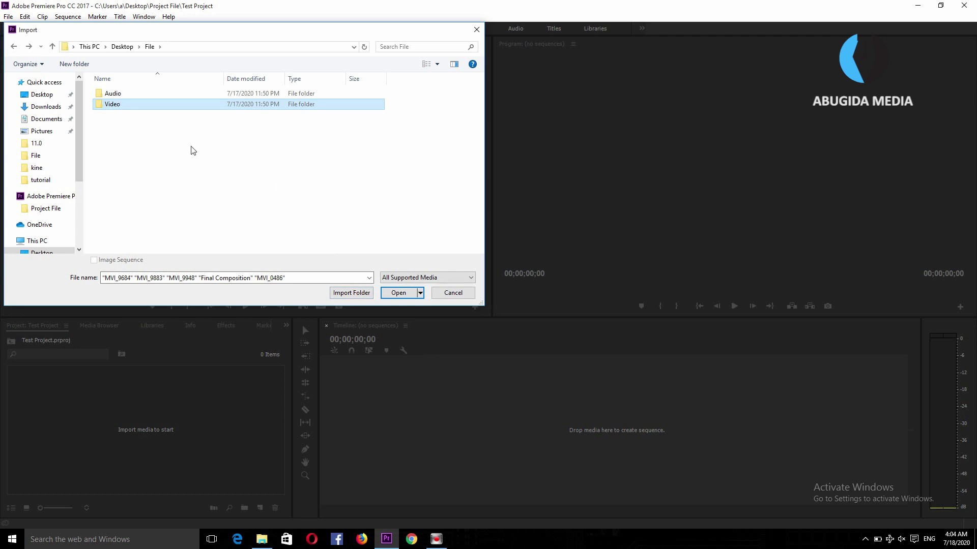
click(114, 106)
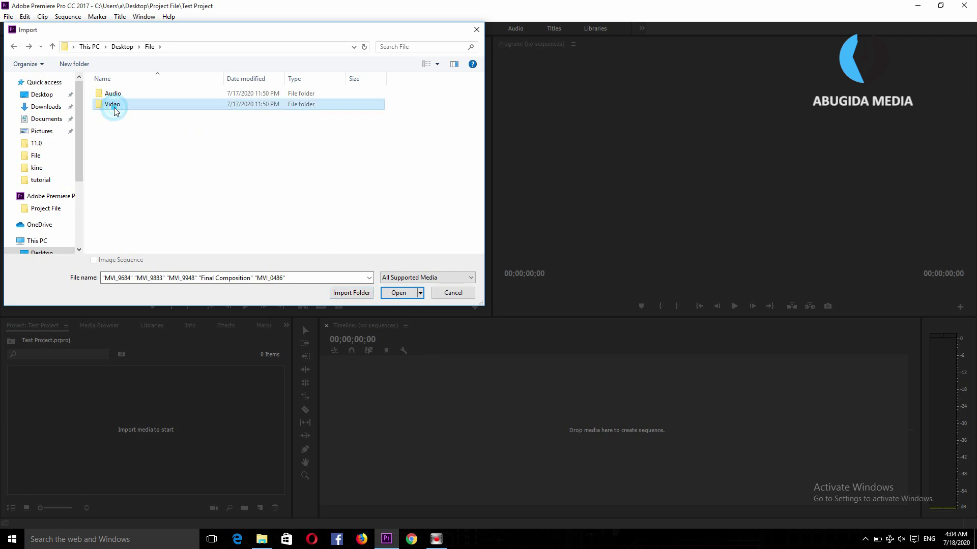
click(341, 294)
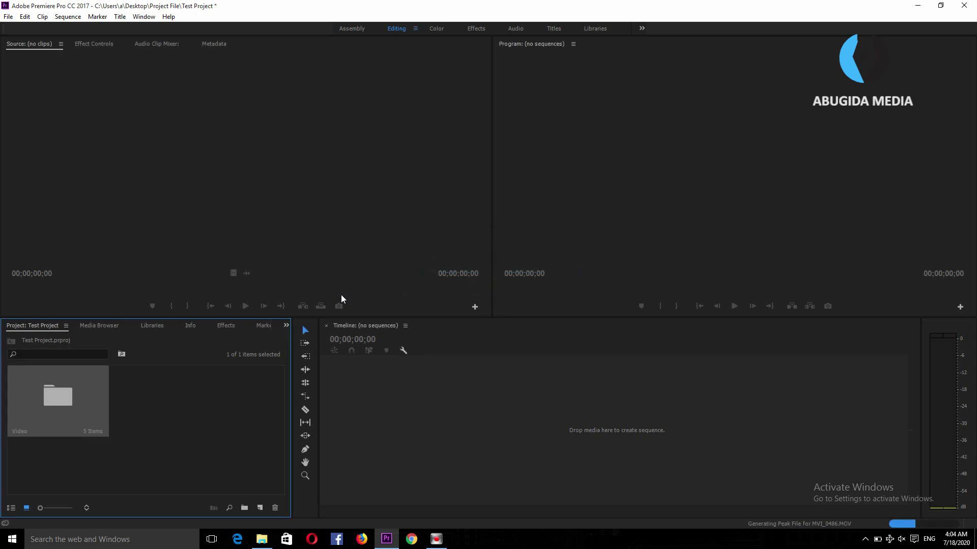
click(187, 441)
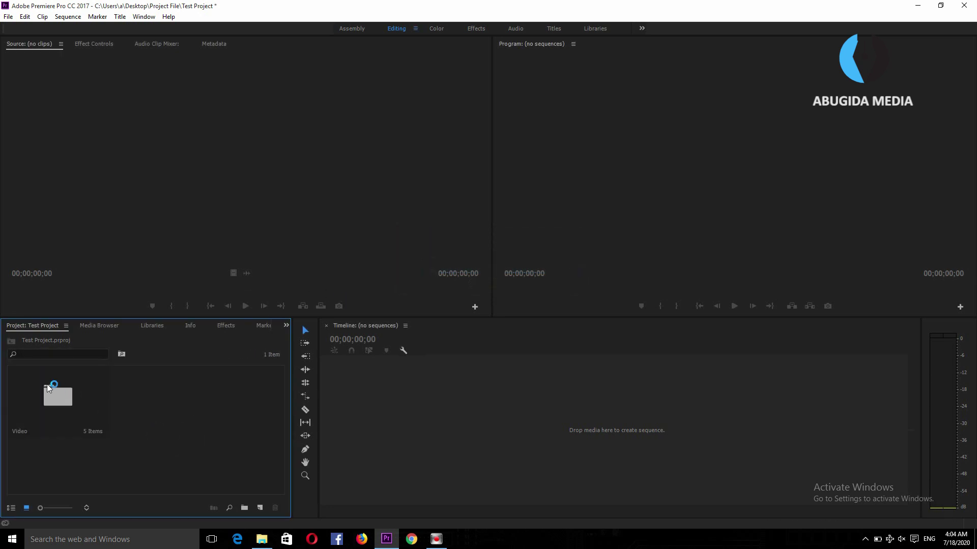
click(74, 406)
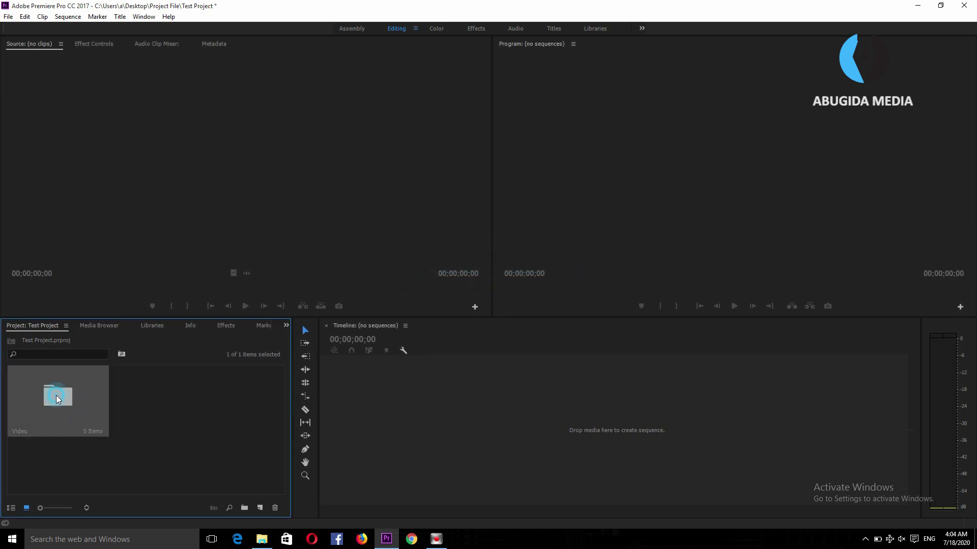
double_click(57, 396)
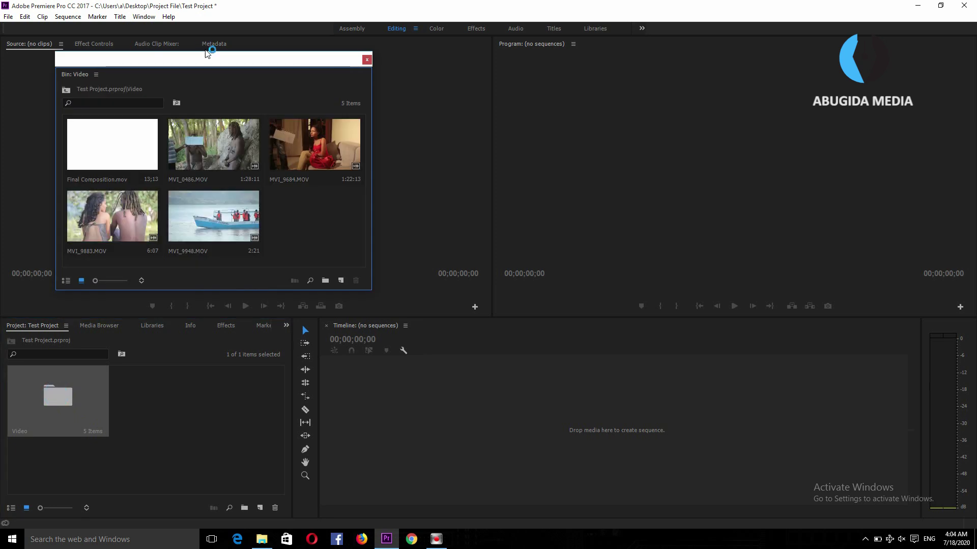
drag(217, 61, 219, 282)
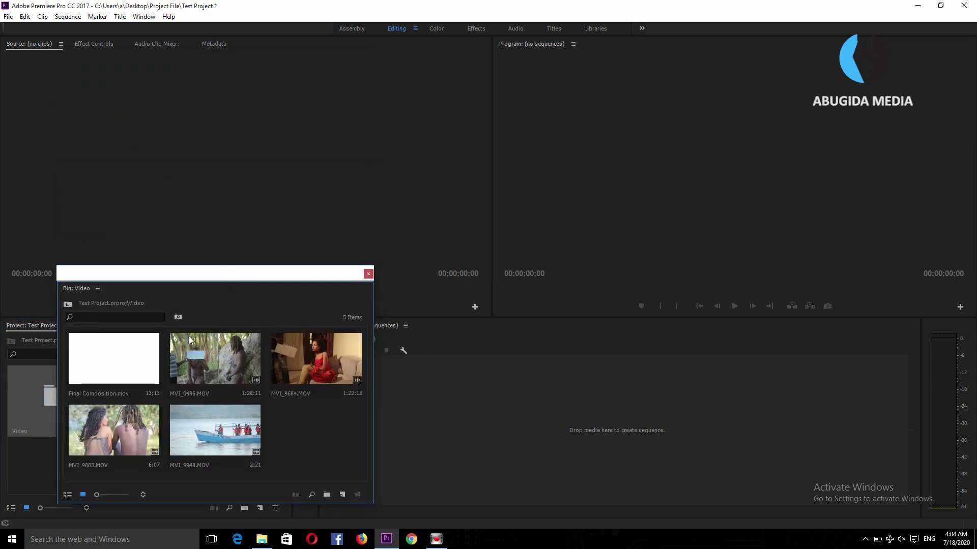
click(368, 275)
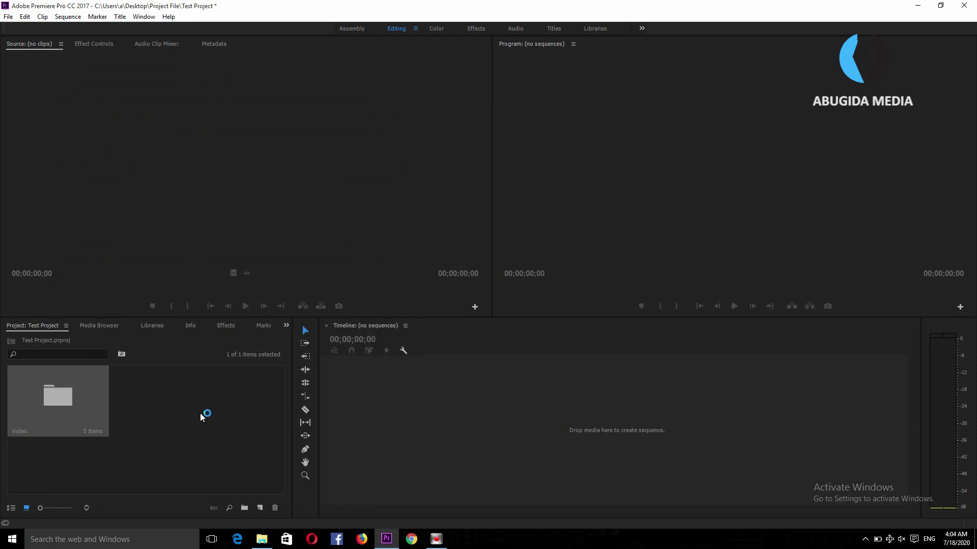
click(200, 418)
click(39, 404)
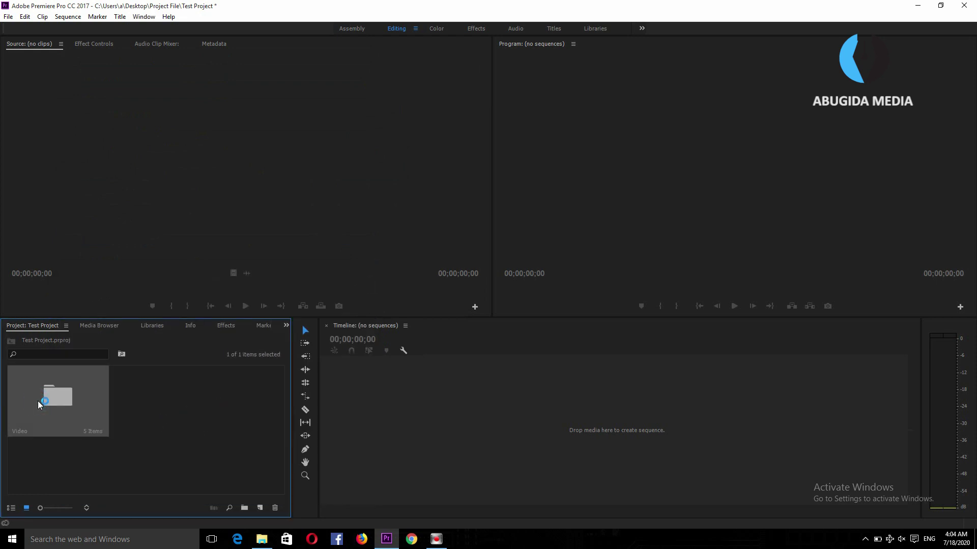
key(Delete)
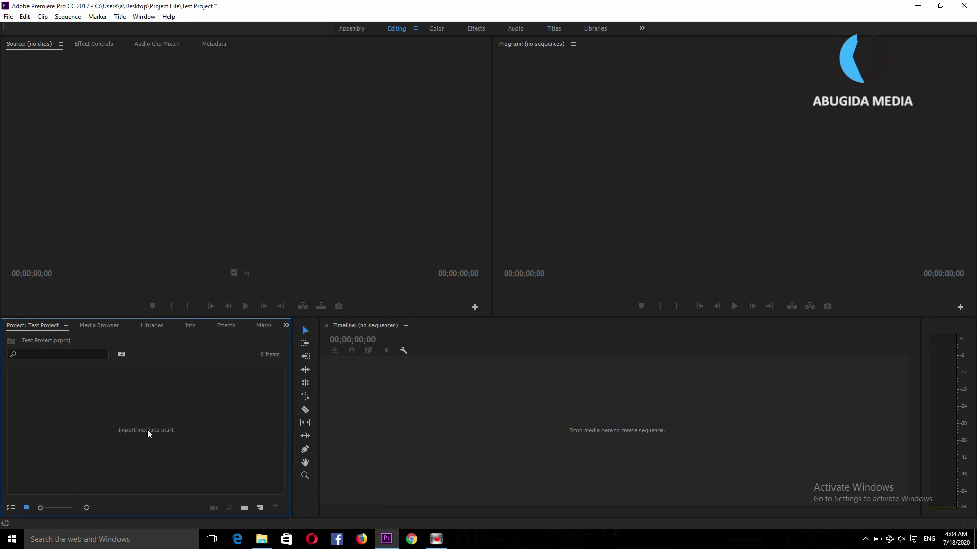
Browse to the Video folder in the Import dialog, then cancel the import.
click(8, 18)
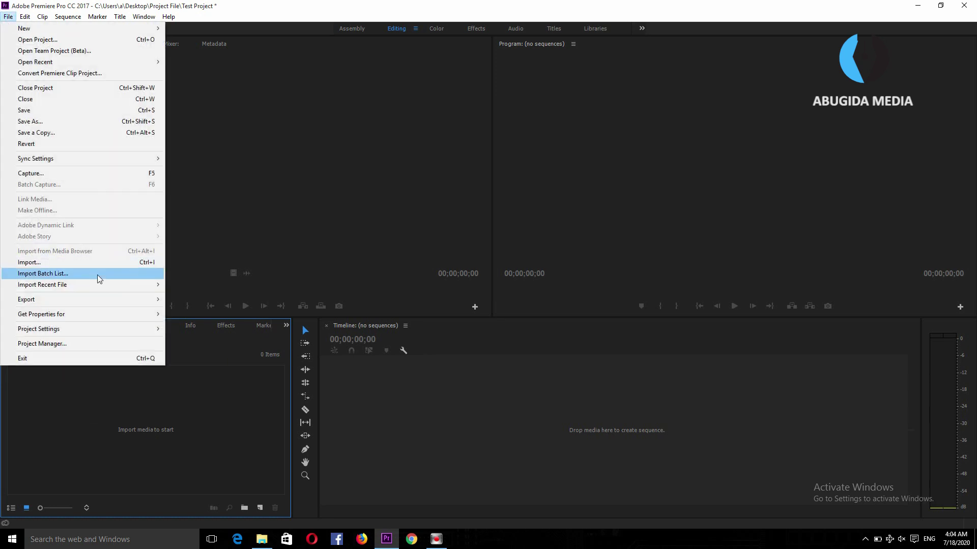
click(46, 262)
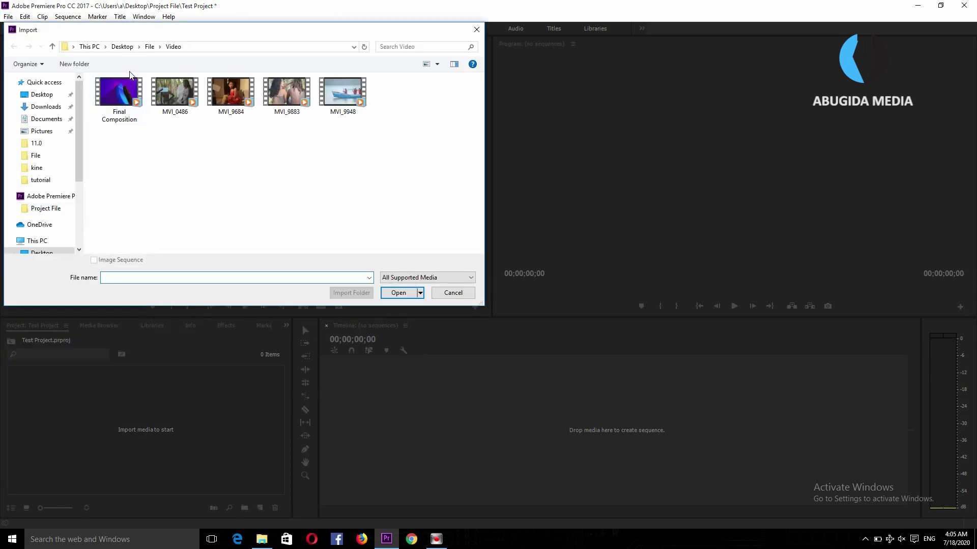
click(147, 49)
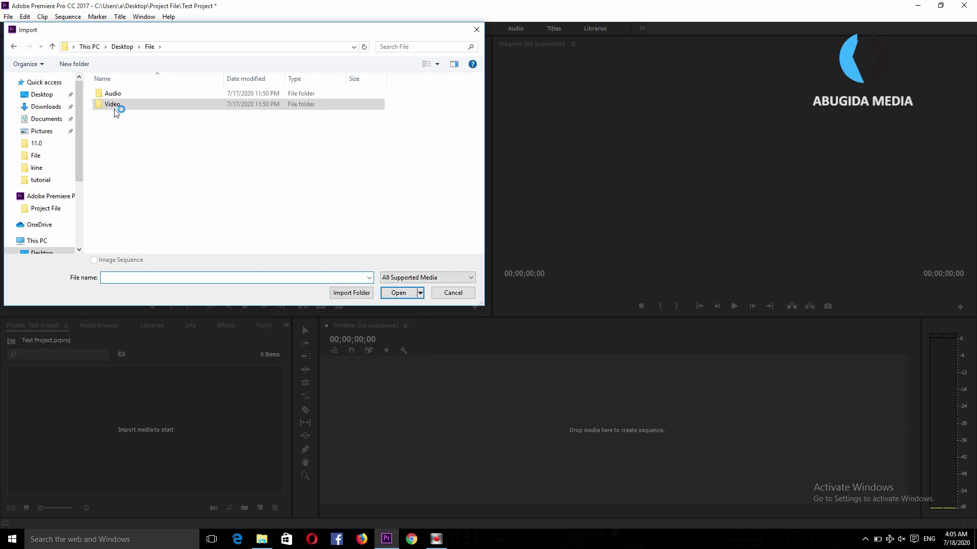
double_click(111, 104)
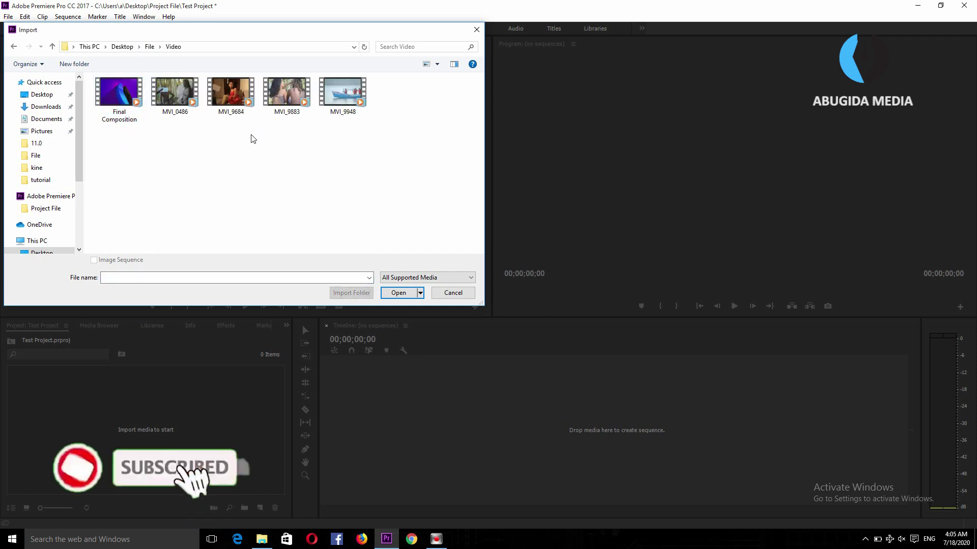
click(149, 46)
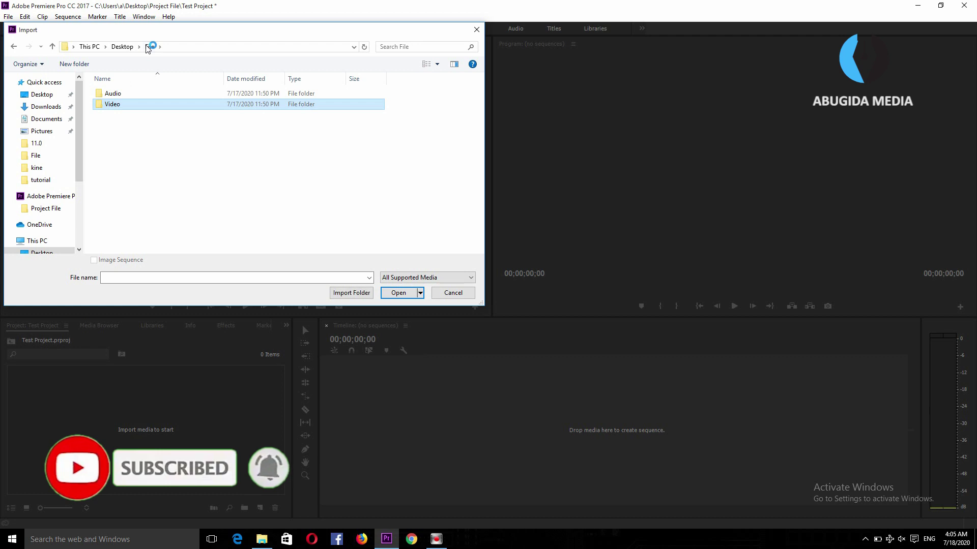
click(113, 104)
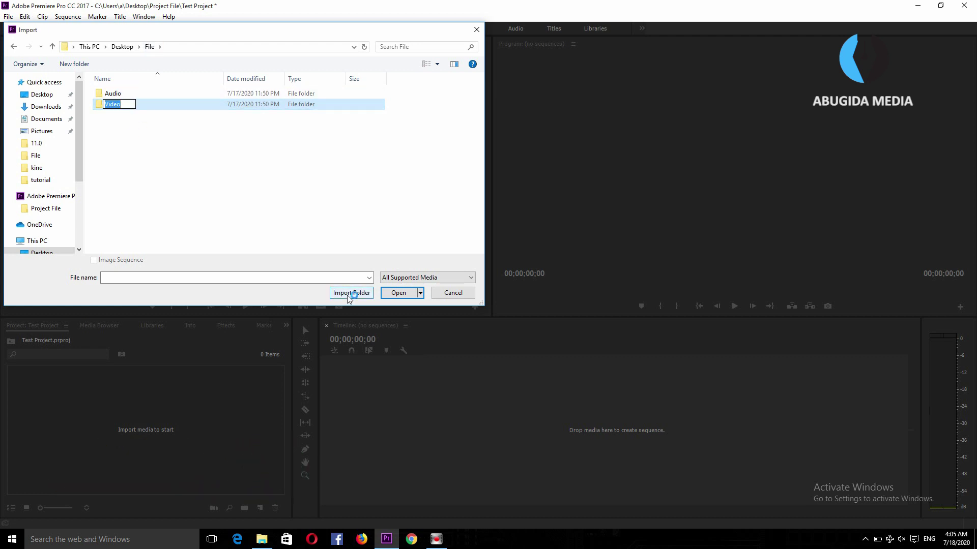
click(434, 231)
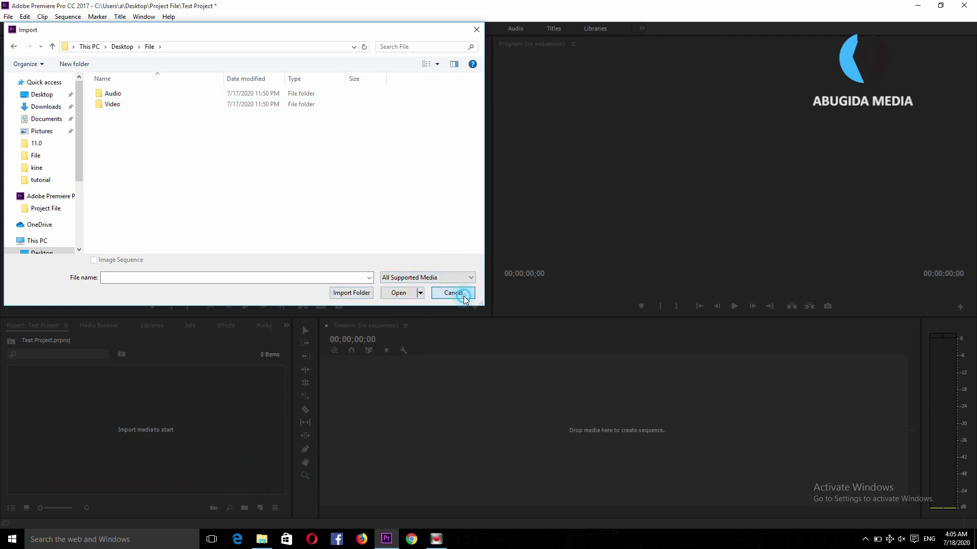
click(457, 294)
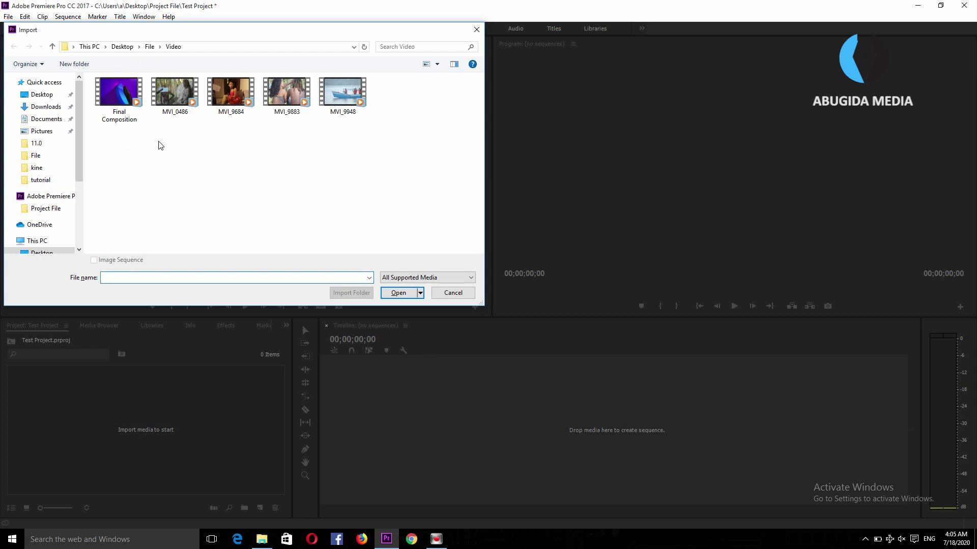
Import the Video folder as a bin and check its five clips.
key(alt+Up)
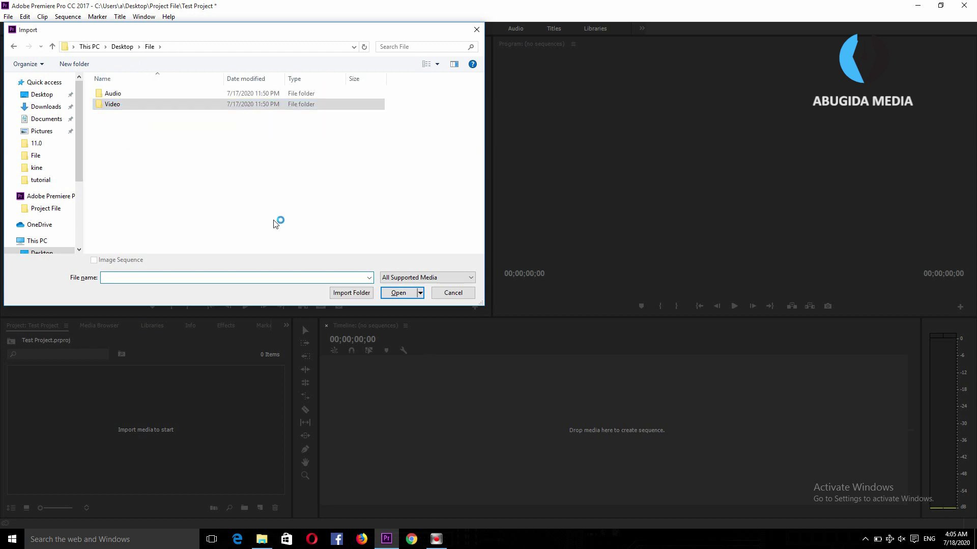
click(107, 104)
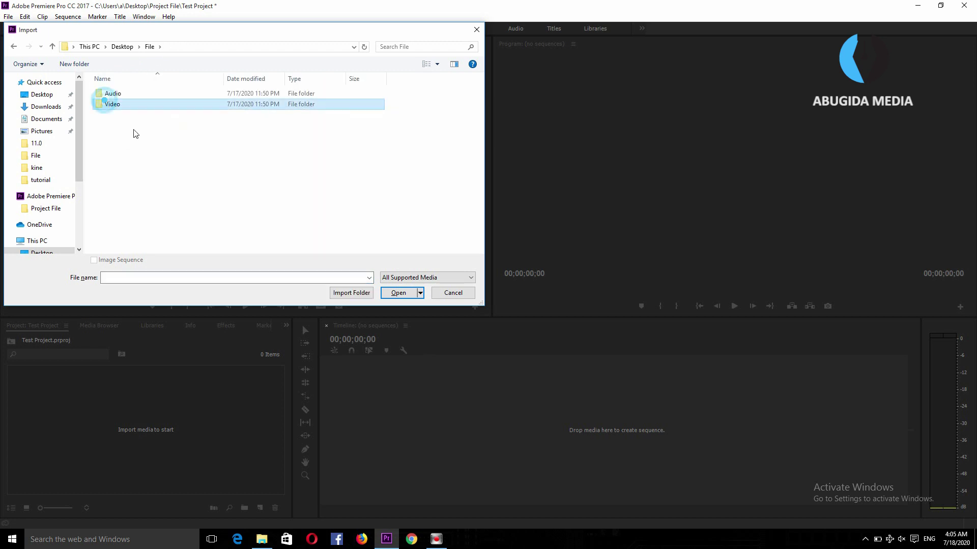
click(350, 294)
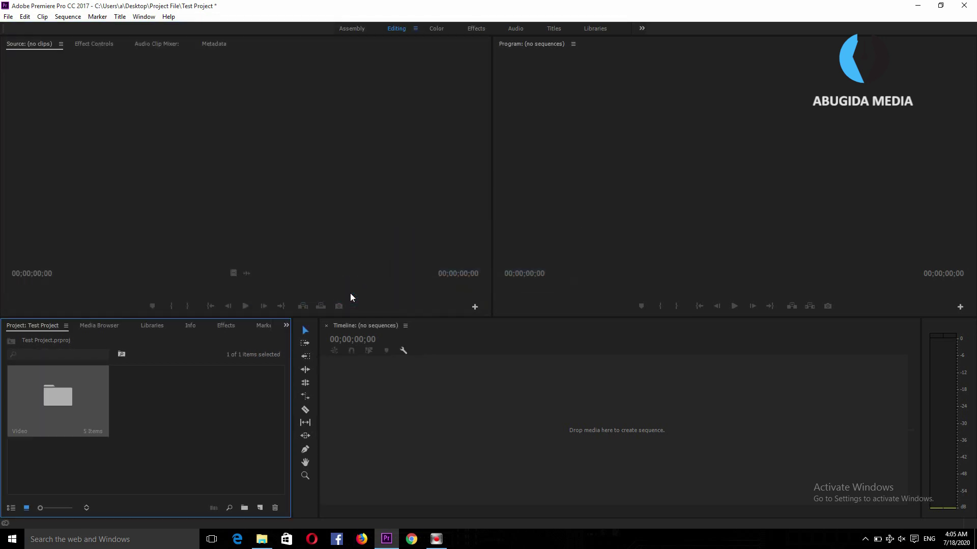
click(113, 458)
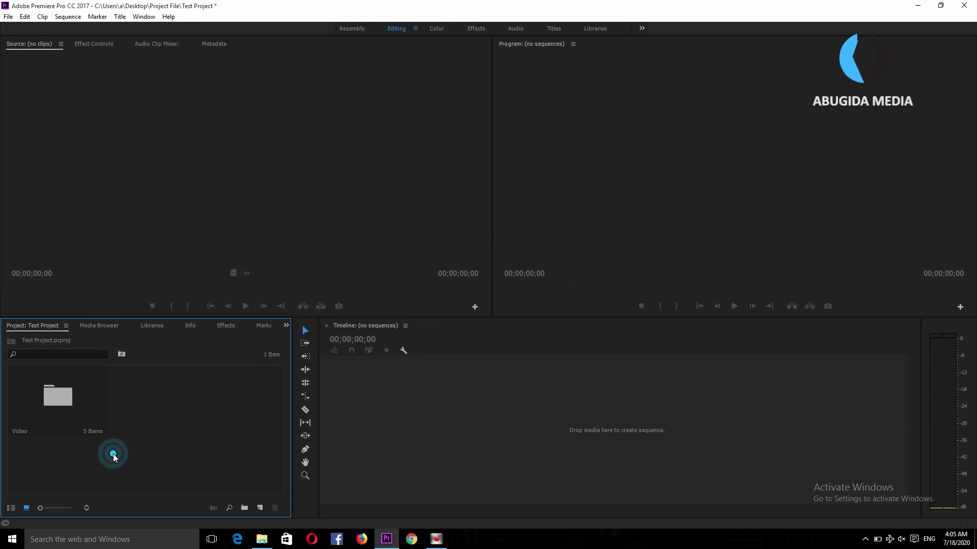
click(89, 431)
double_click(89, 431)
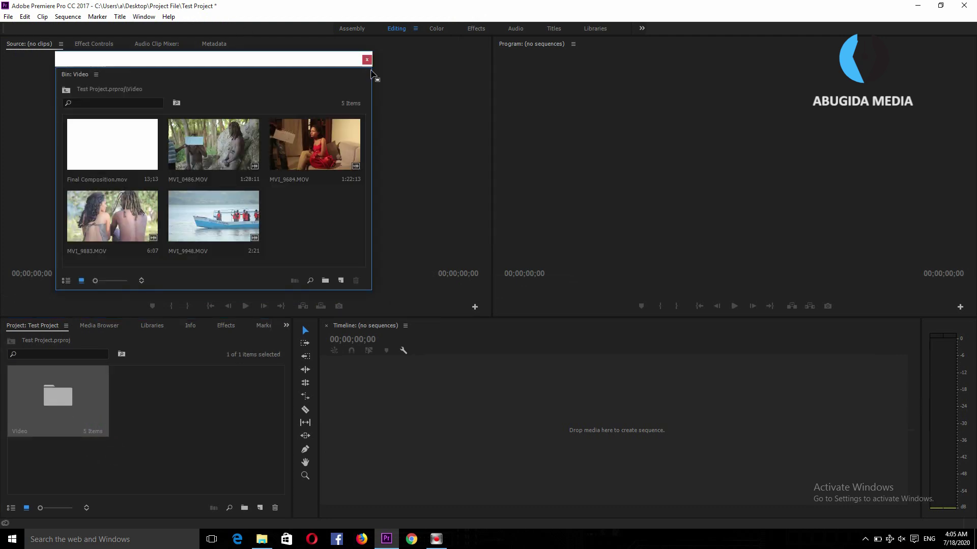
click(366, 60)
click(194, 424)
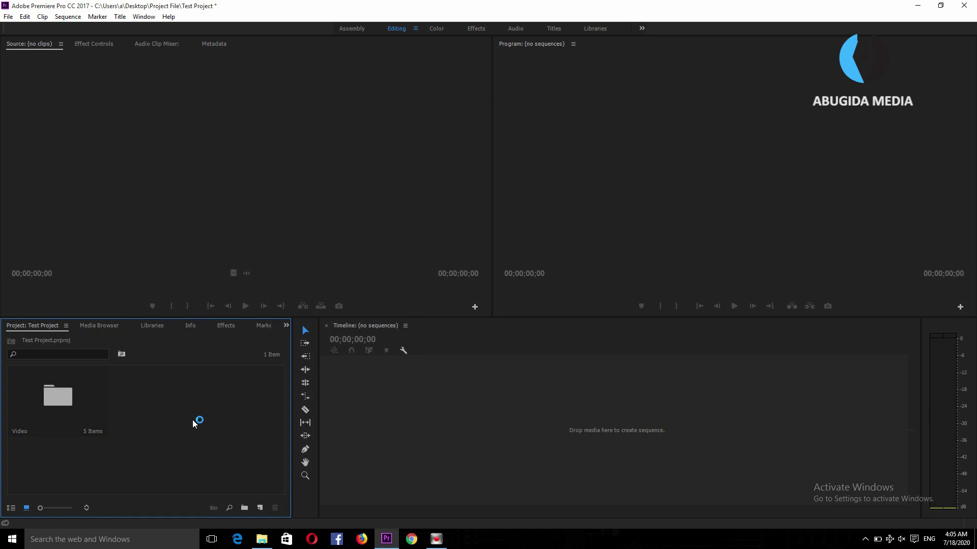
Import the Audio folder from Desktop > File as a bin beside Video.
double_click(194, 424)
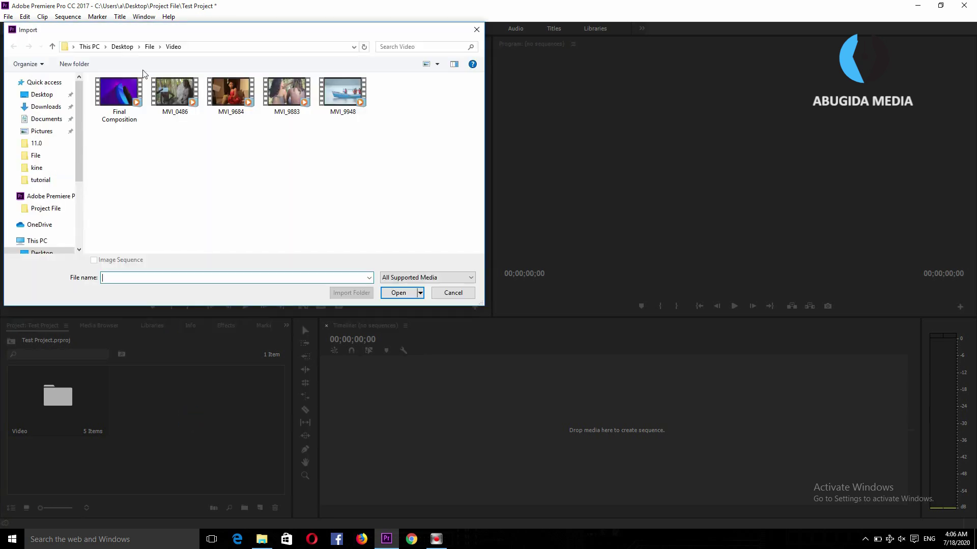
click(142, 51)
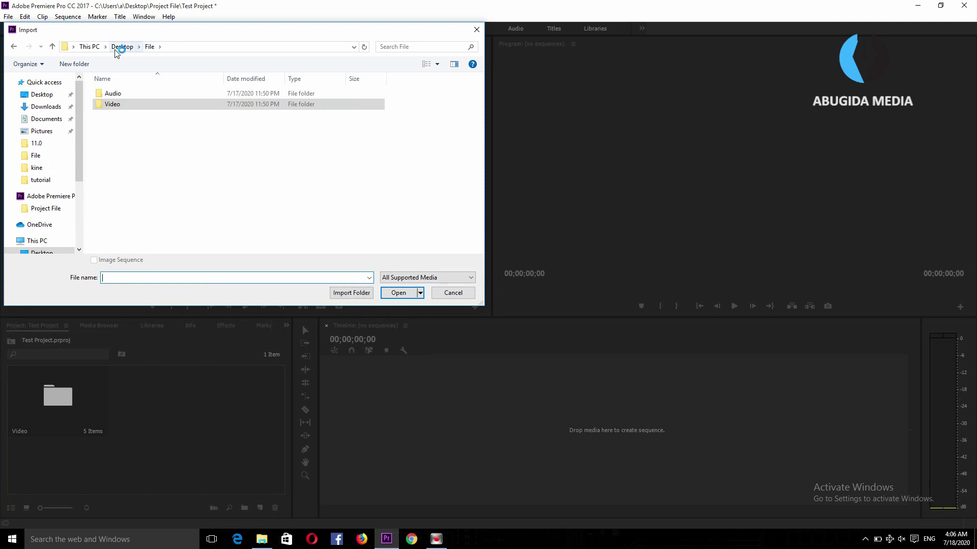
click(122, 46)
click(116, 112)
double_click(116, 112)
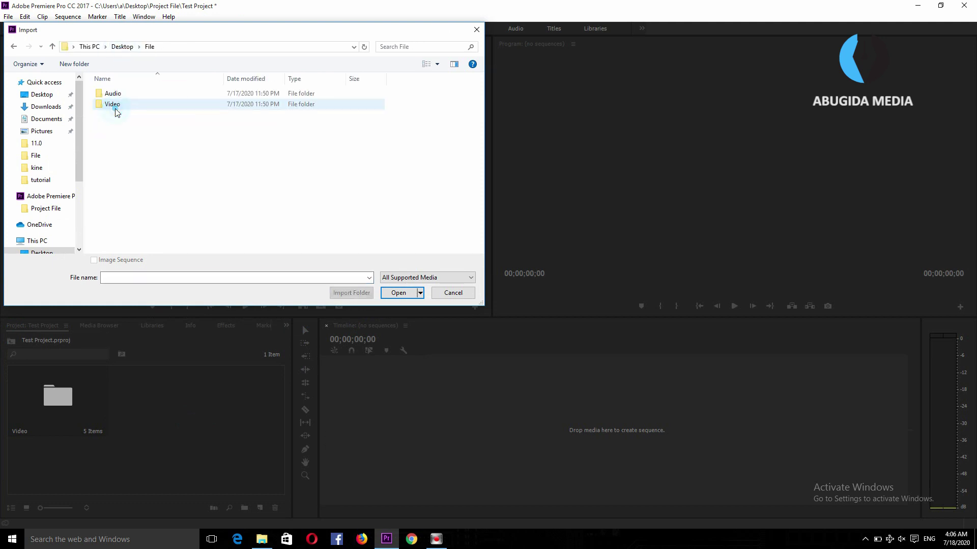
click(115, 97)
double_click(116, 96)
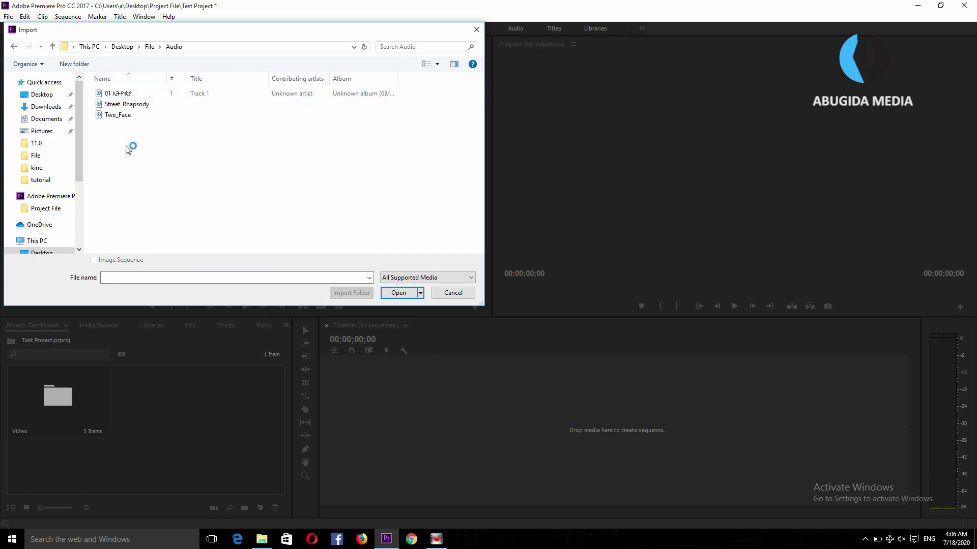
click(149, 47)
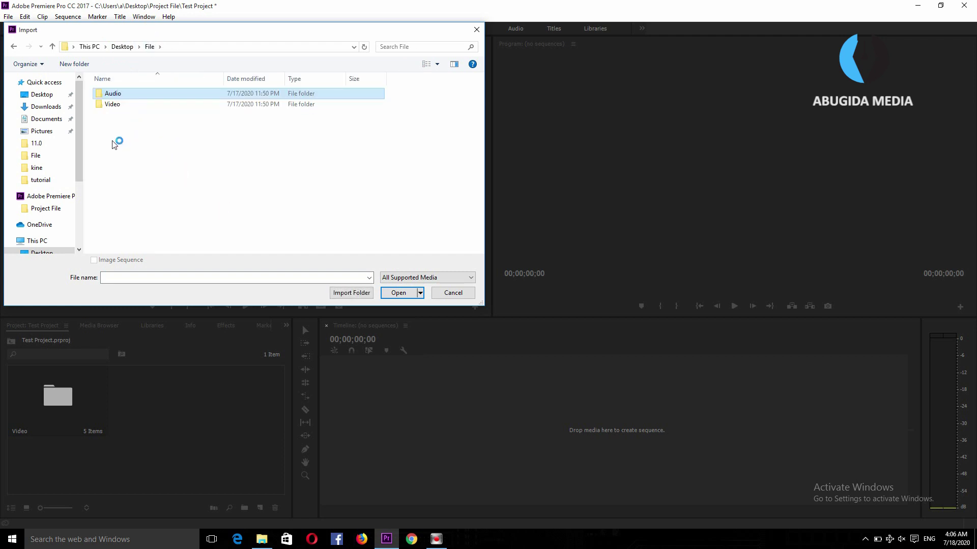
click(355, 295)
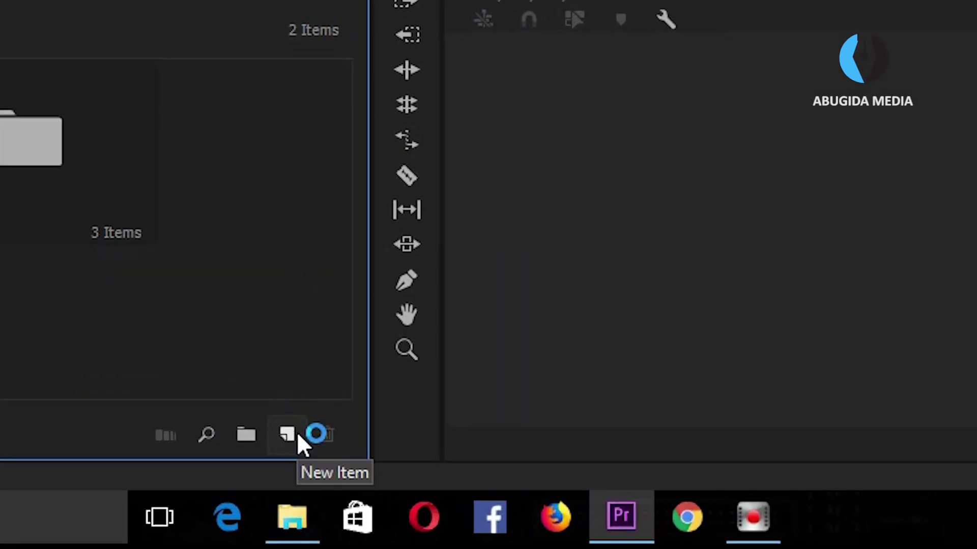
click(293, 431)
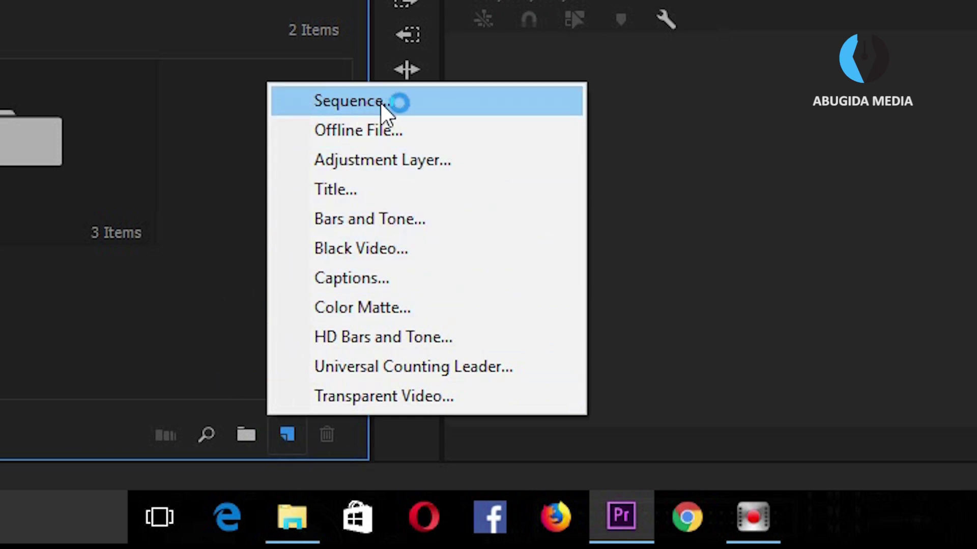
click(395, 100)
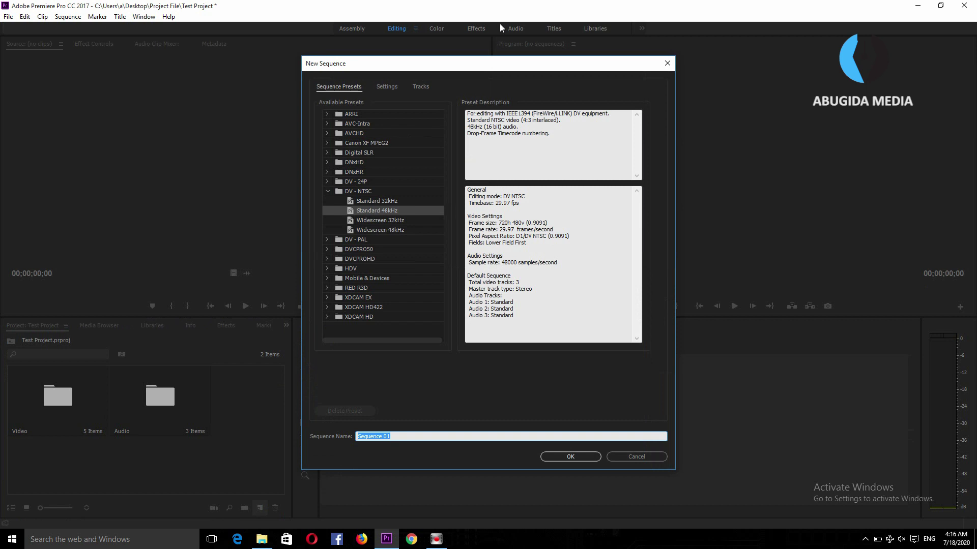
drag(486, 67, 458, 69)
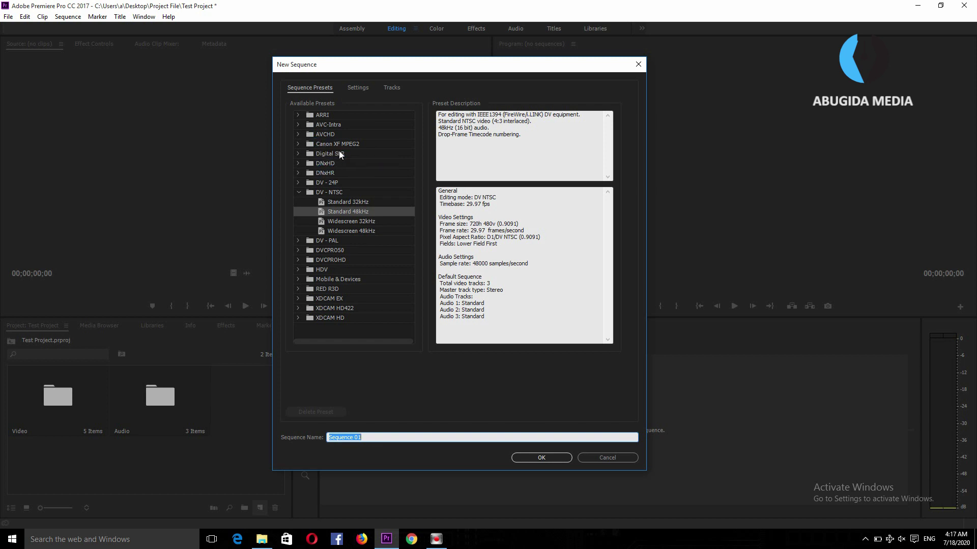
click(298, 153)
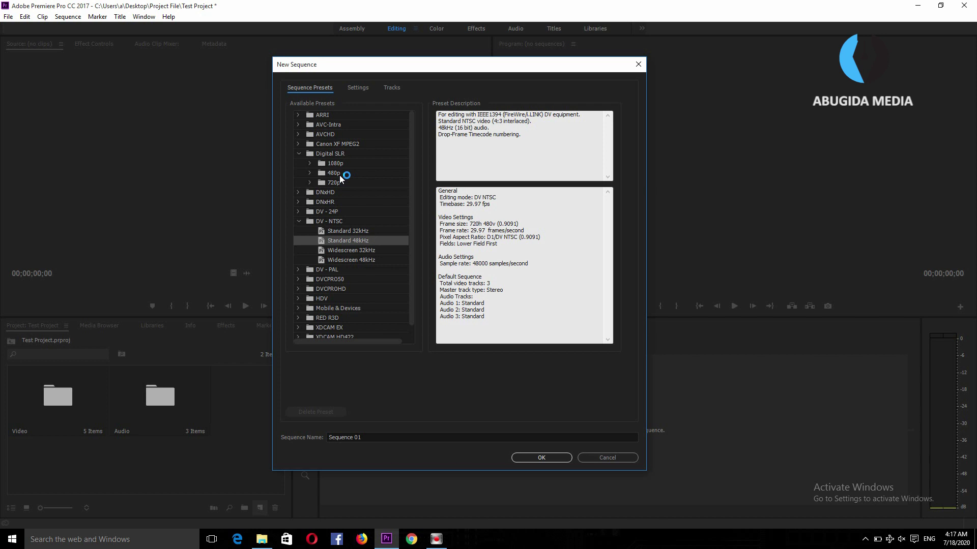
click(309, 163)
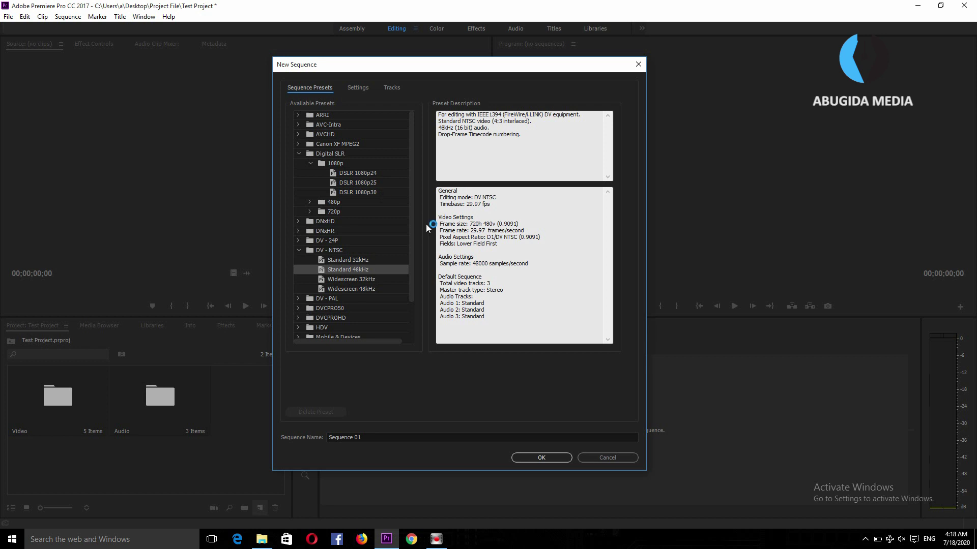
click(619, 458)
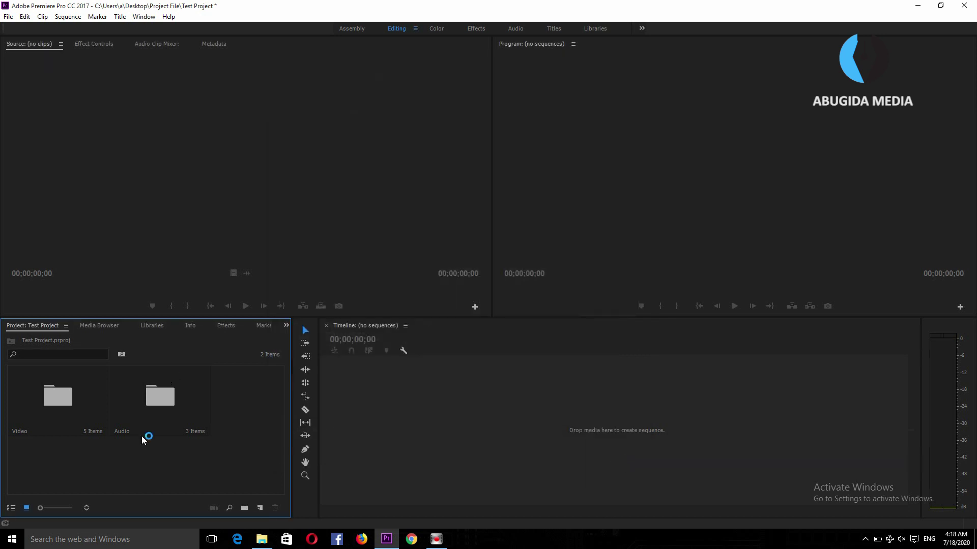
View MVI_9684.MOV properties: 1920 x 1080, 23.976 fps, 48000 Hz stereo, 00:01:22:13.
double_click(57, 401)
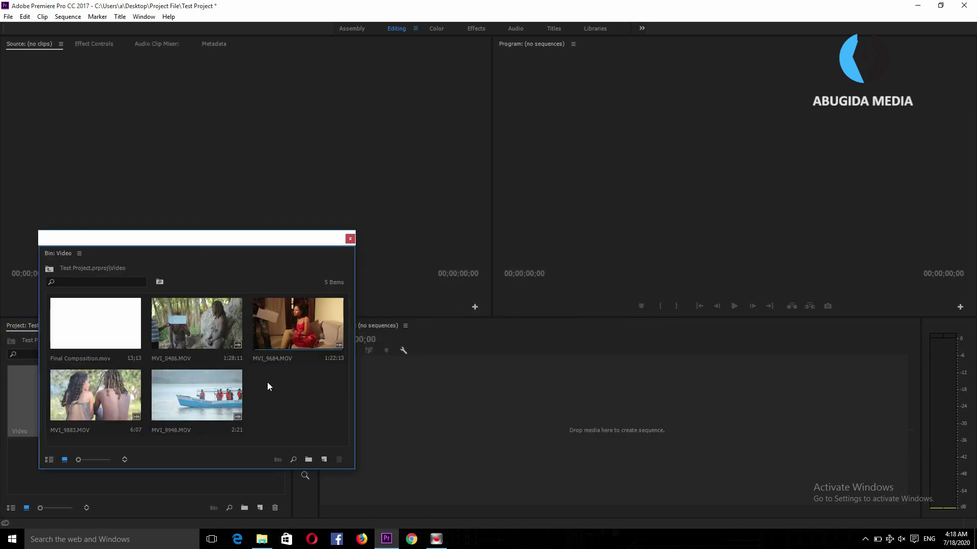
click(288, 331)
right_click(289, 332)
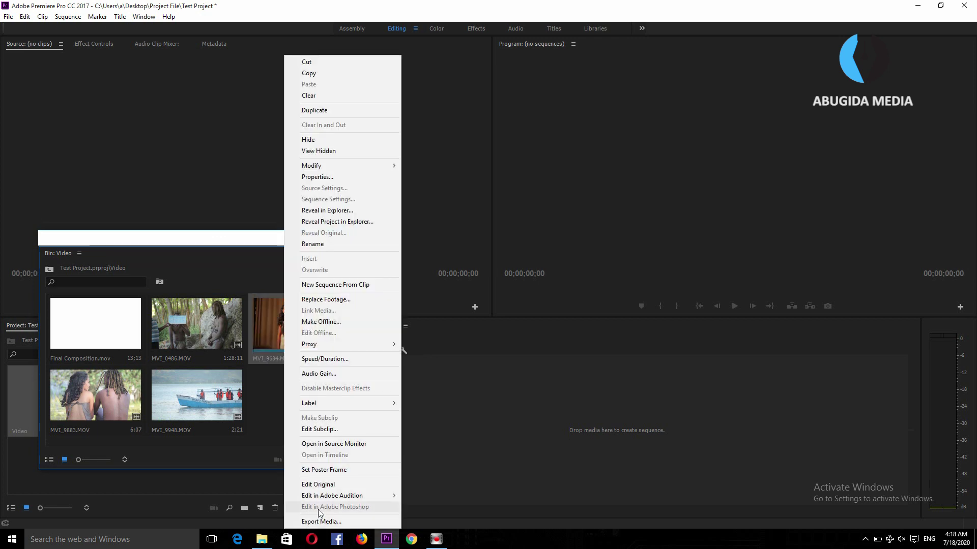
click(315, 176)
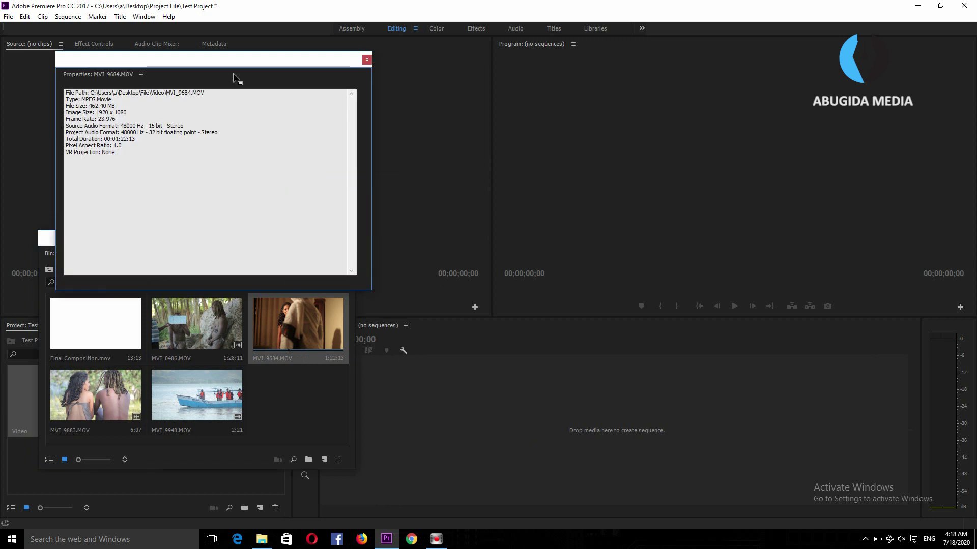
drag(227, 65, 504, 147)
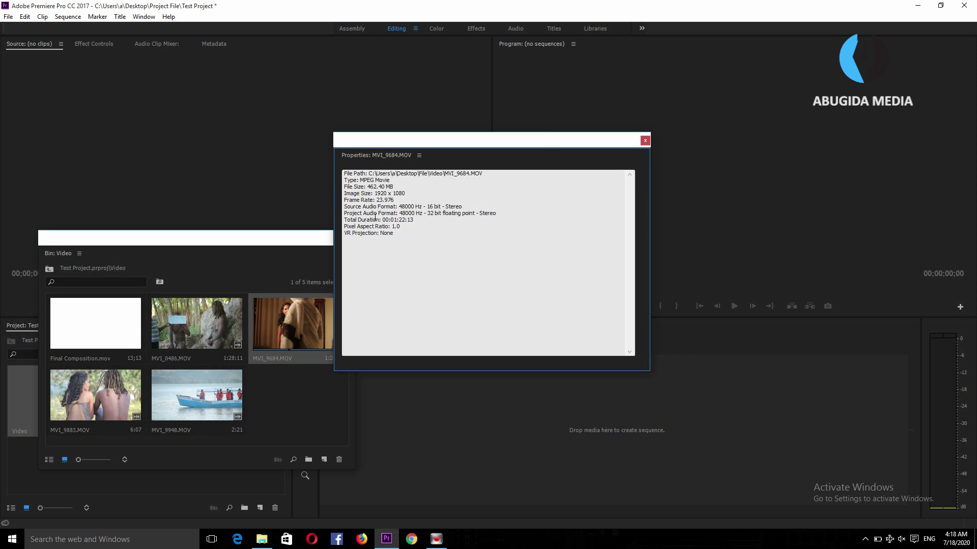
Close the properties and load MVI_9684.MOV into the Source monitor.
click(644, 141)
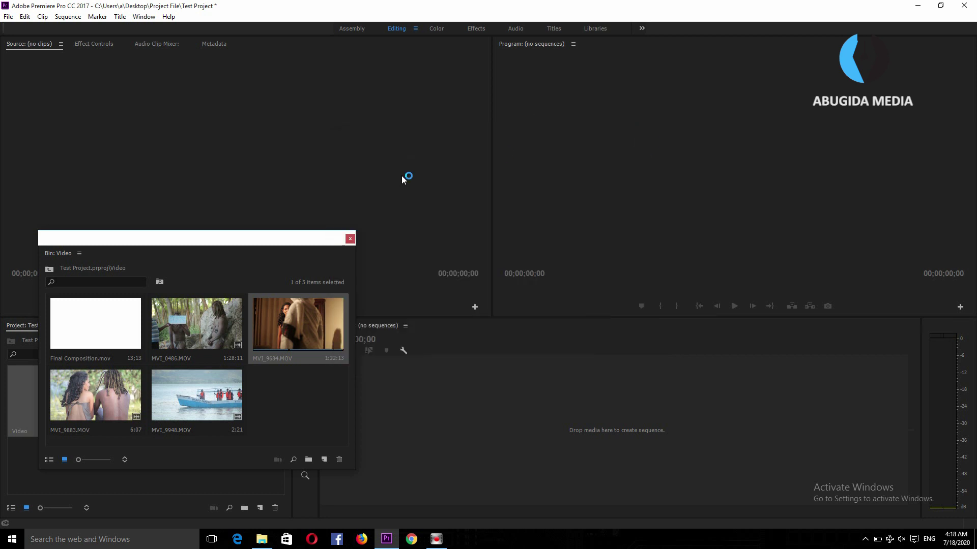
double_click(295, 329)
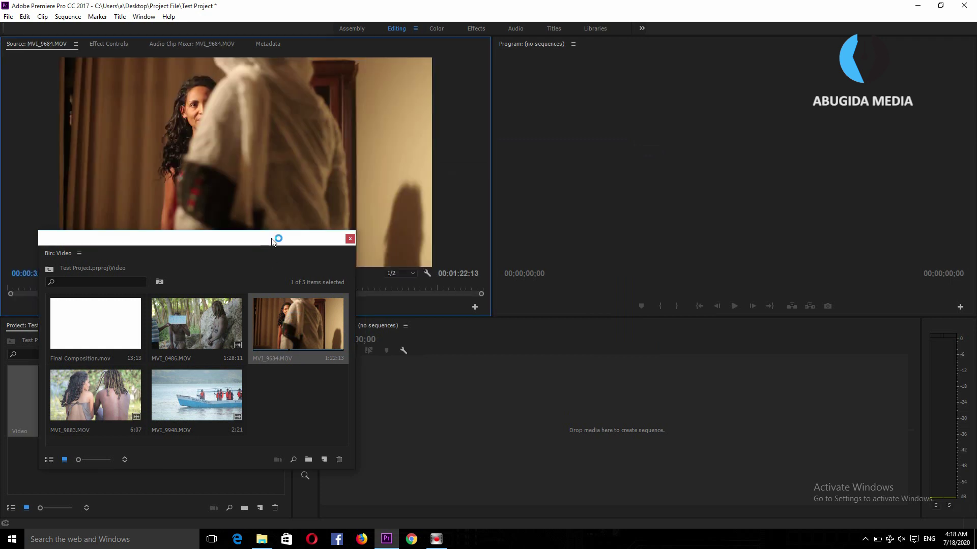
drag(273, 240, 242, 340)
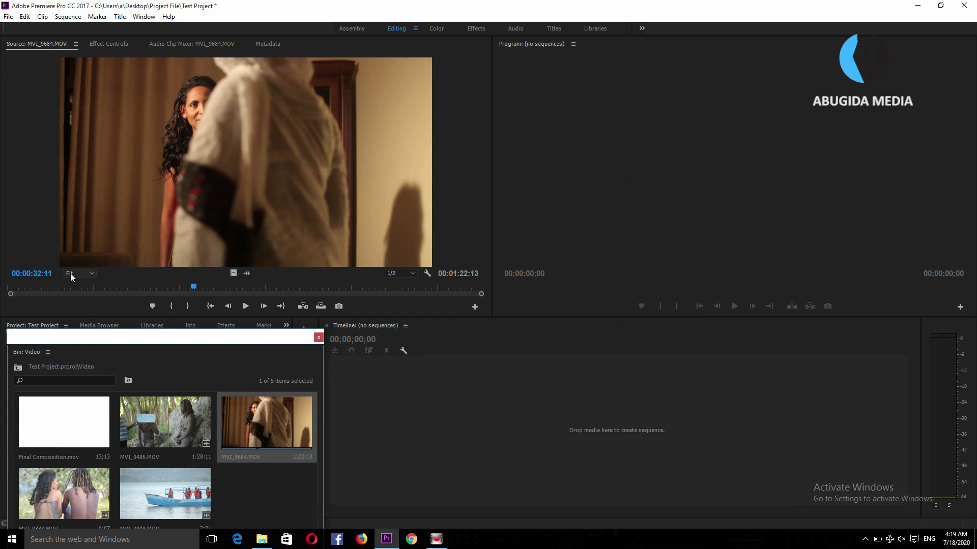
Mark In at 00:00:22:20 and Out at 00:00:37:15 on MVI_9684.MOV.
click(32, 287)
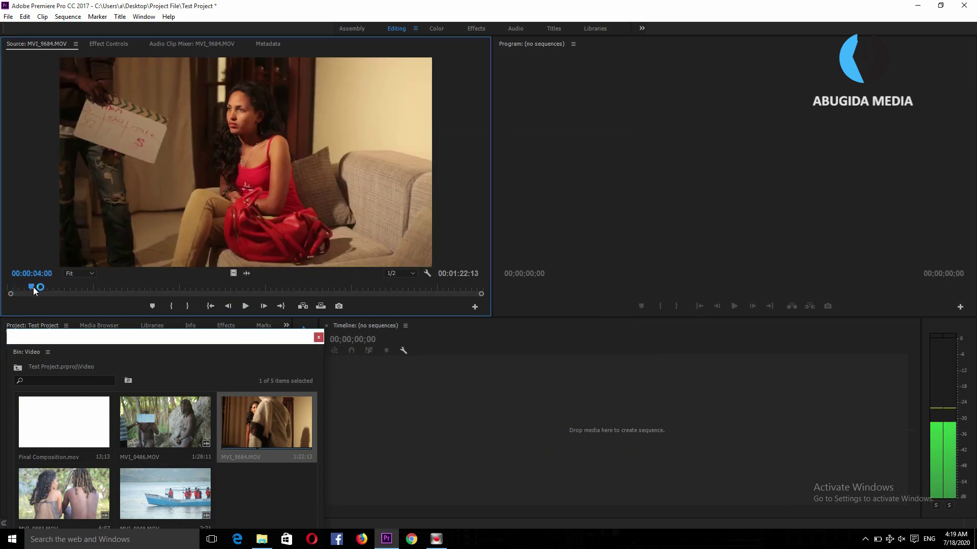
drag(33, 287, 140, 286)
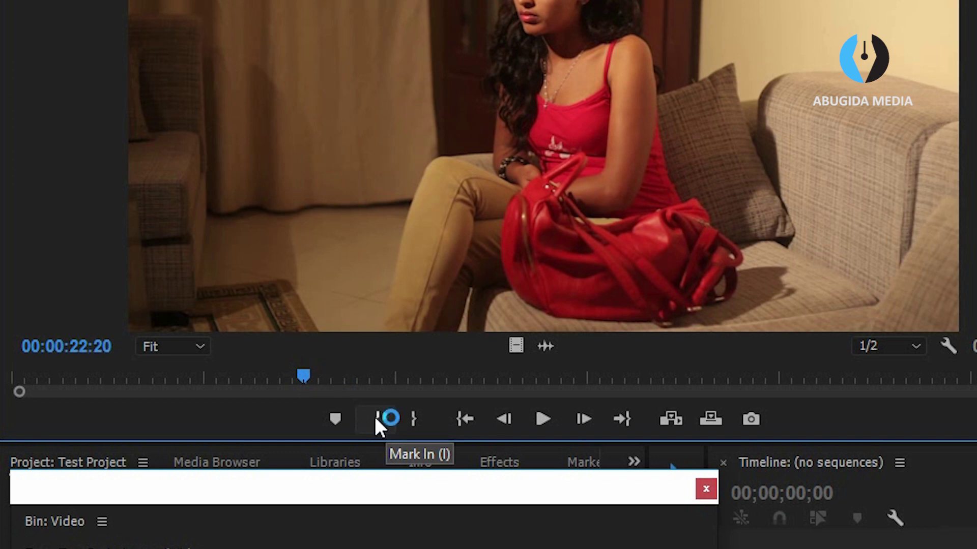
click(375, 418)
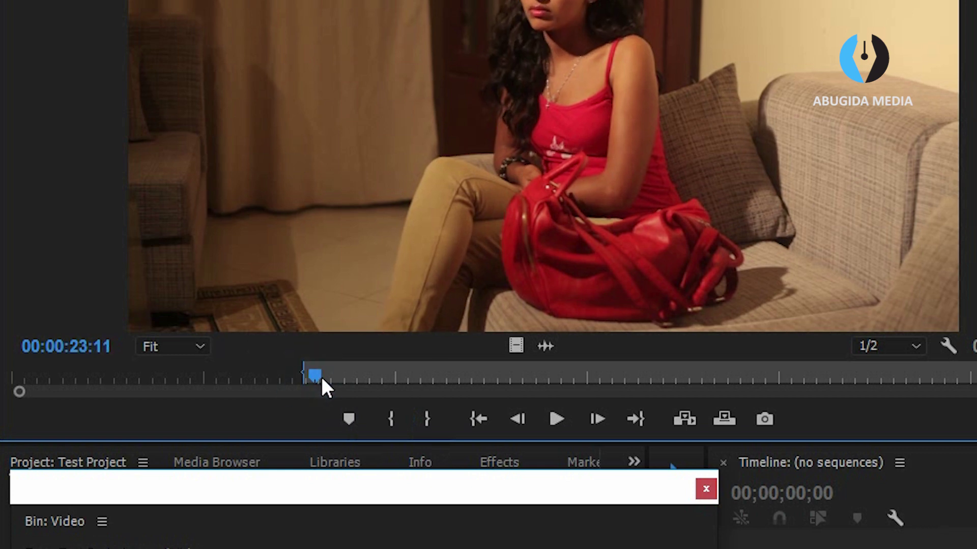
mouse_move(307, 378)
mouse_down()
mouse_move(362, 378)
mouse_move(400, 361)
mouse_up()
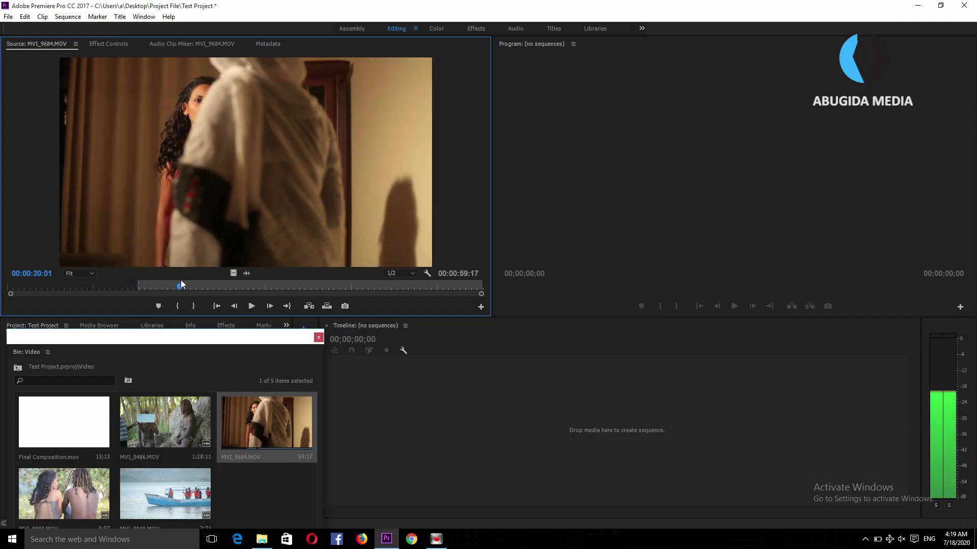
drag(181, 281, 225, 288)
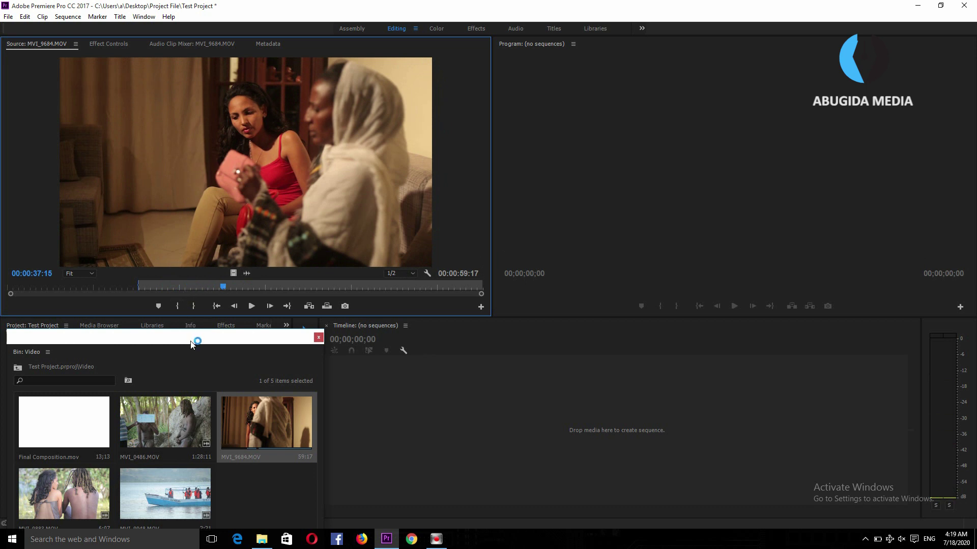
drag(191, 339, 178, 446)
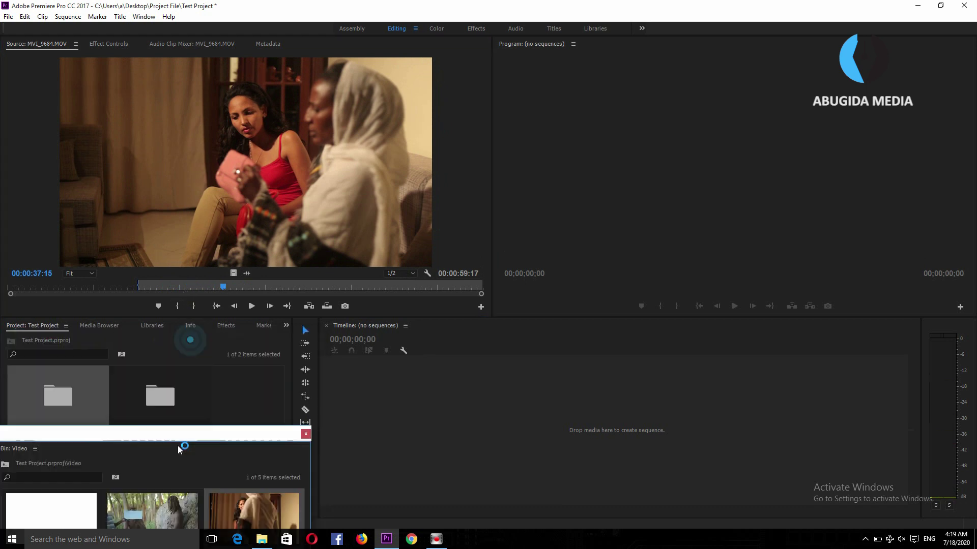
click(193, 306)
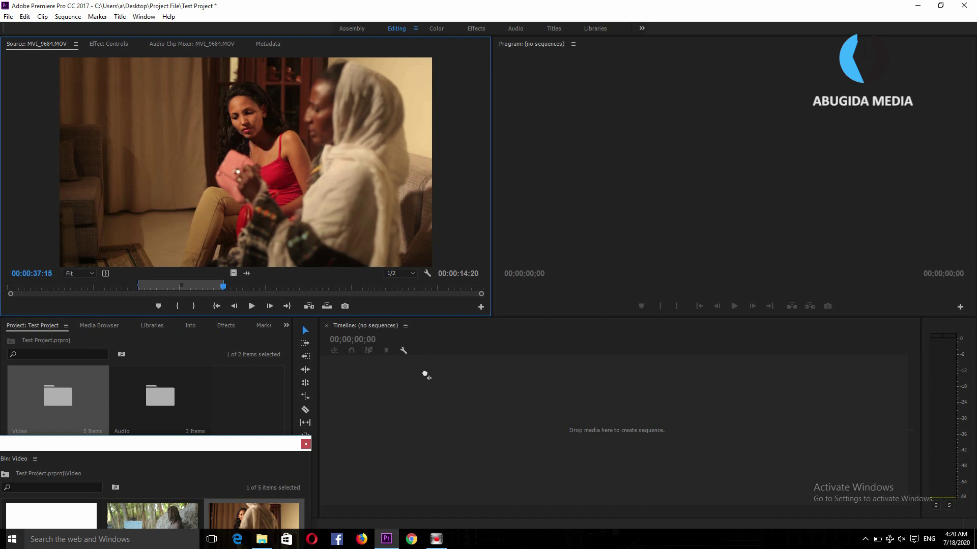
Drop the marked MVI_9684.MOV section into the empty timeline, creating the MVI_9684 sequence.
mouse_move(298, 191)
mouse_down()
mouse_move(435, 396)
mouse_move(435, 429)
mouse_move(454, 401)
mouse_up()
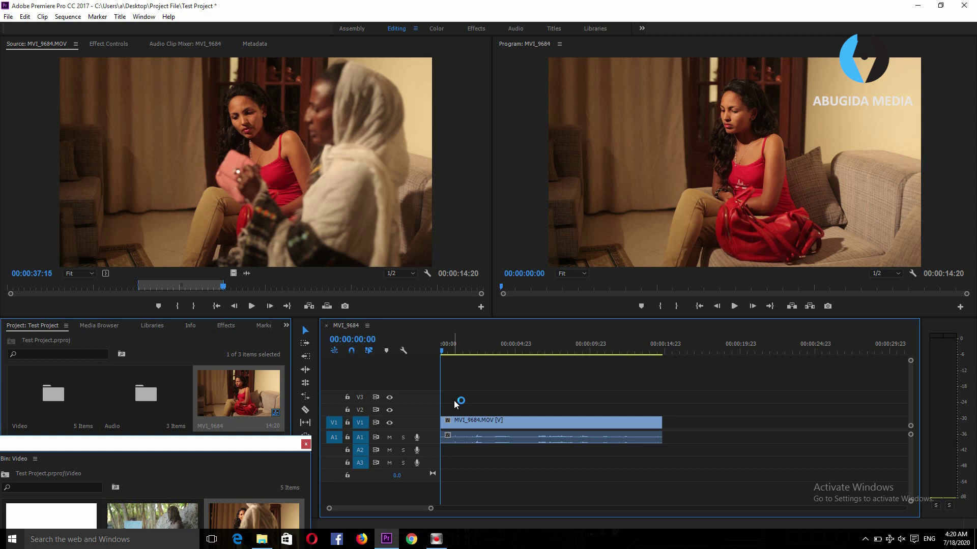
drag(551, 346, 663, 351)
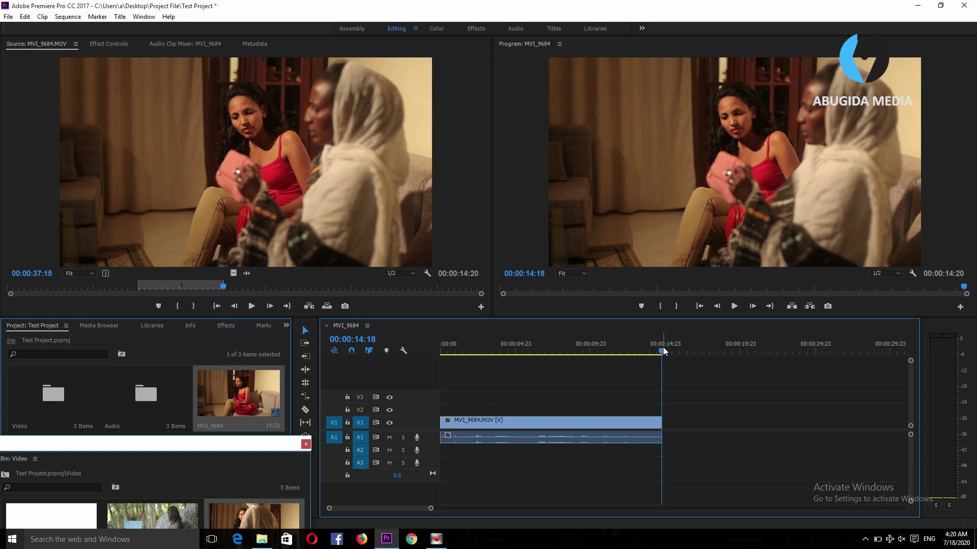
drag(663, 350, 653, 351)
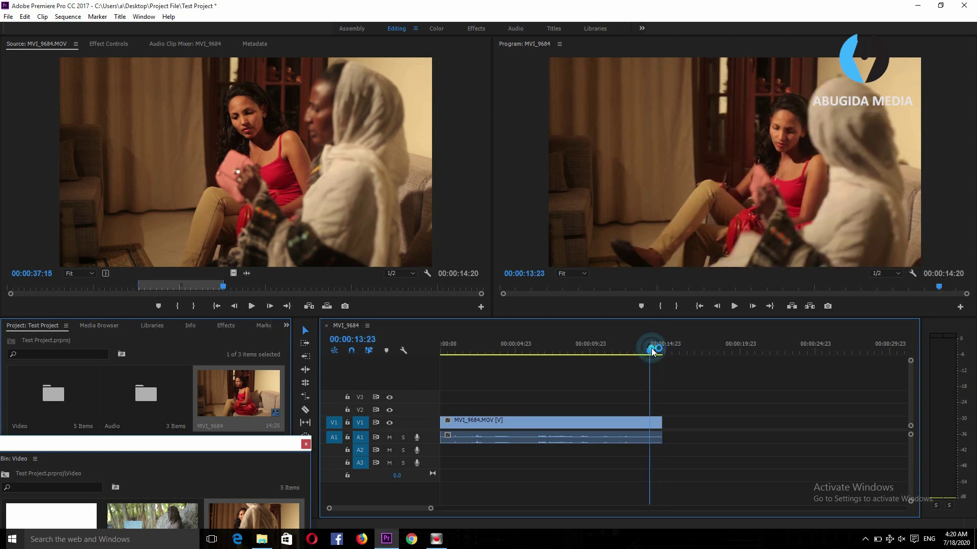
key(minus)
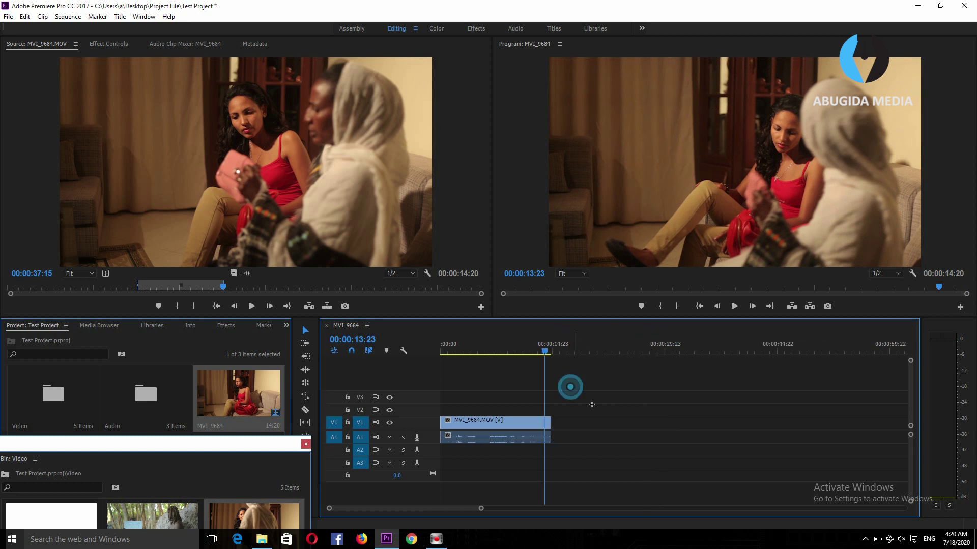
drag(571, 388, 708, 449)
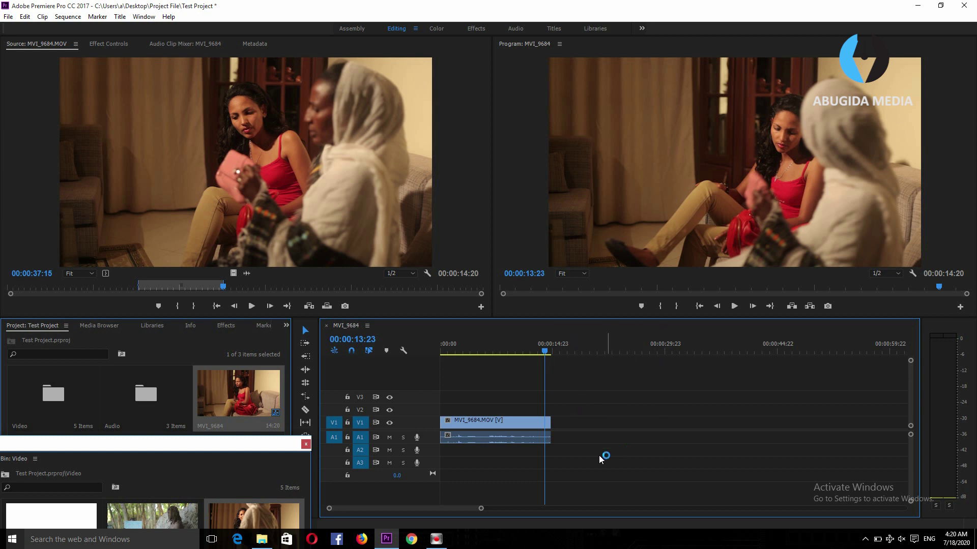
Load MVI_0486 from the Video bin into the Source monitor.
click(251, 306)
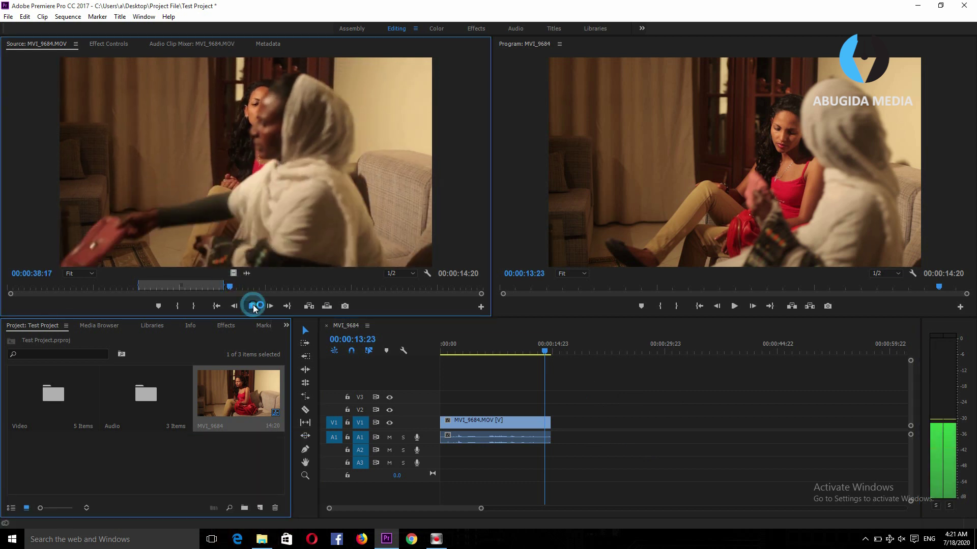
click(233, 286)
drag(233, 285, 251, 287)
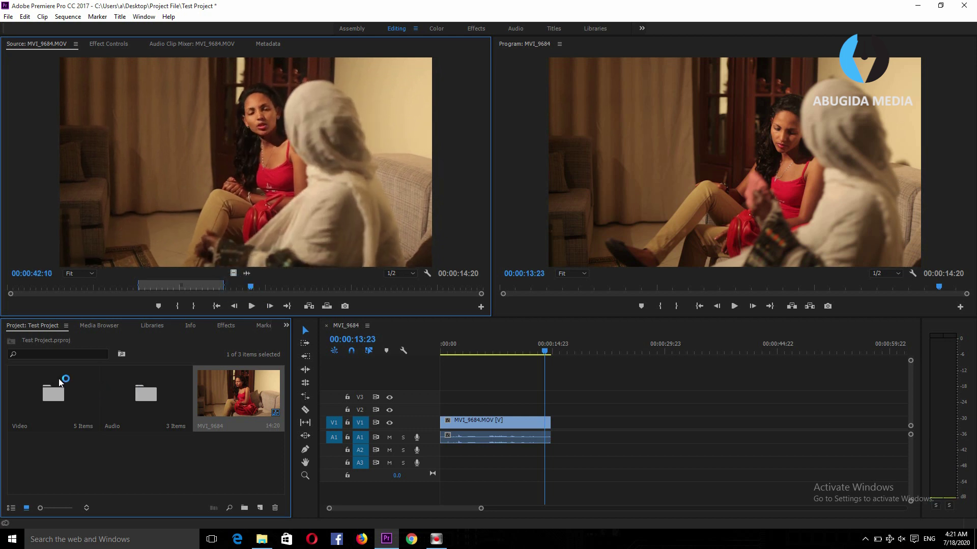
double_click(59, 382)
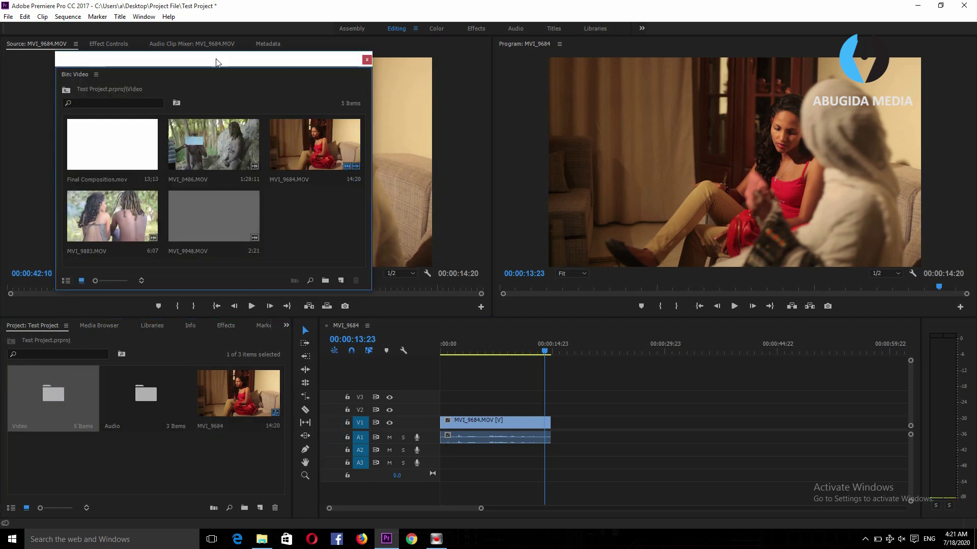
mouse_move(274, 60)
mouse_down()
mouse_move(259, 187)
mouse_move(221, 324)
mouse_up()
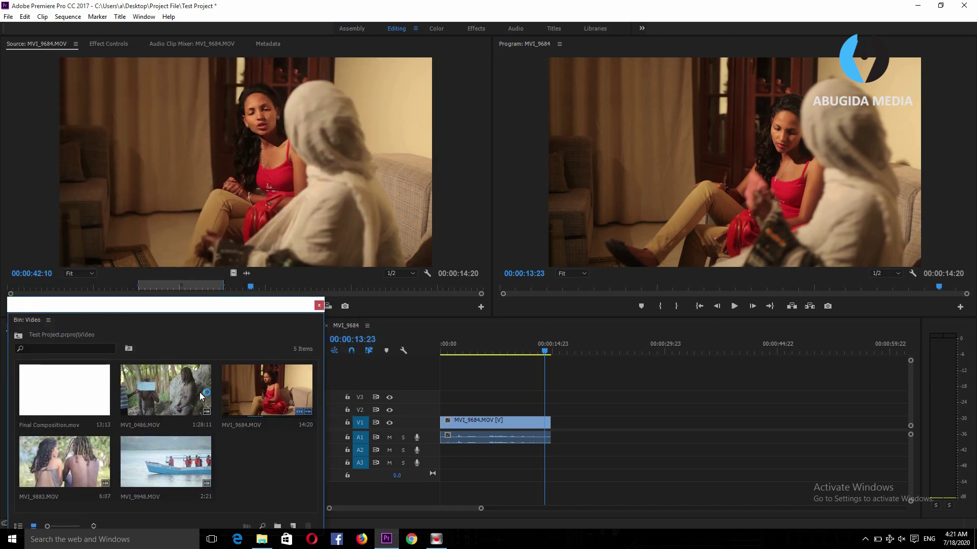
double_click(158, 367)
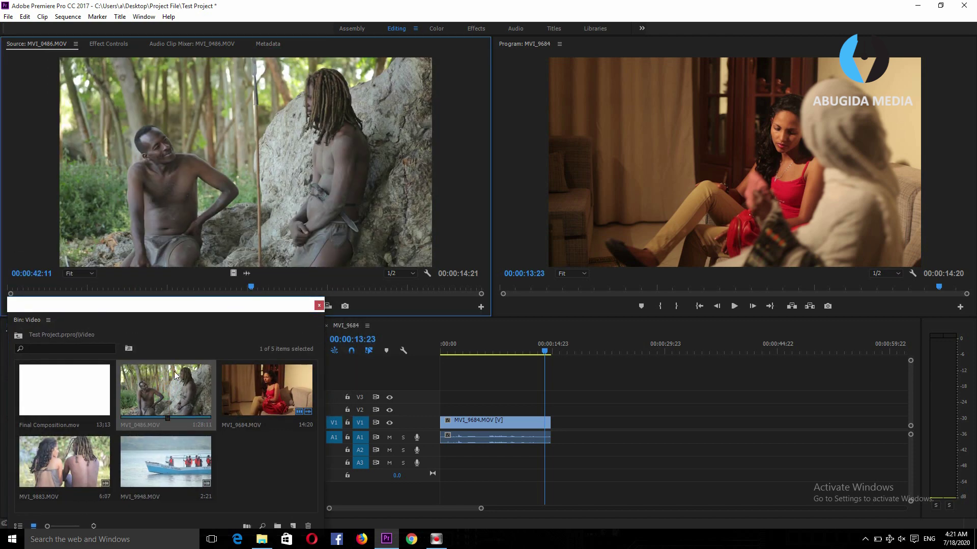
drag(223, 305, 205, 365)
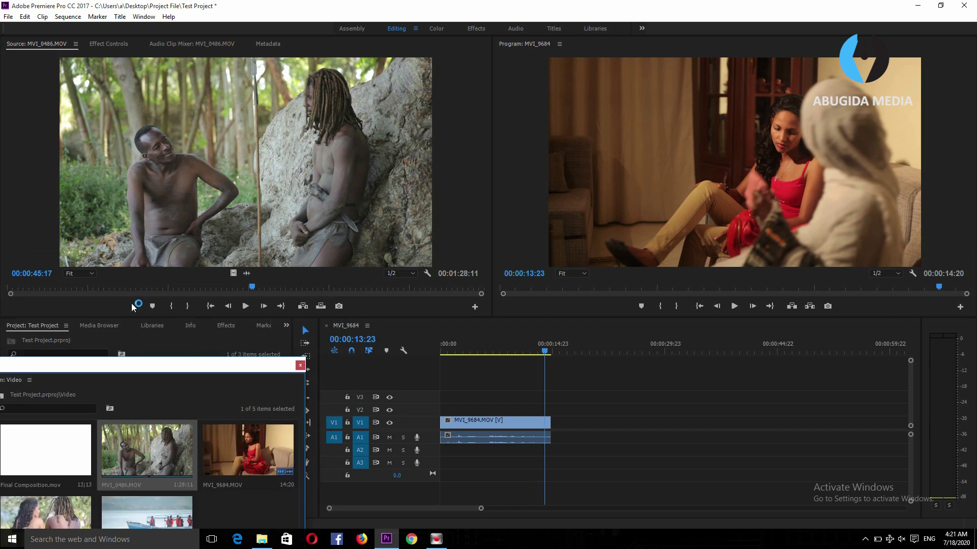
Mark In at 00:00:19:07 and Out at 00:00:32:16 on MVI_0486.
click(104, 288)
key(space)
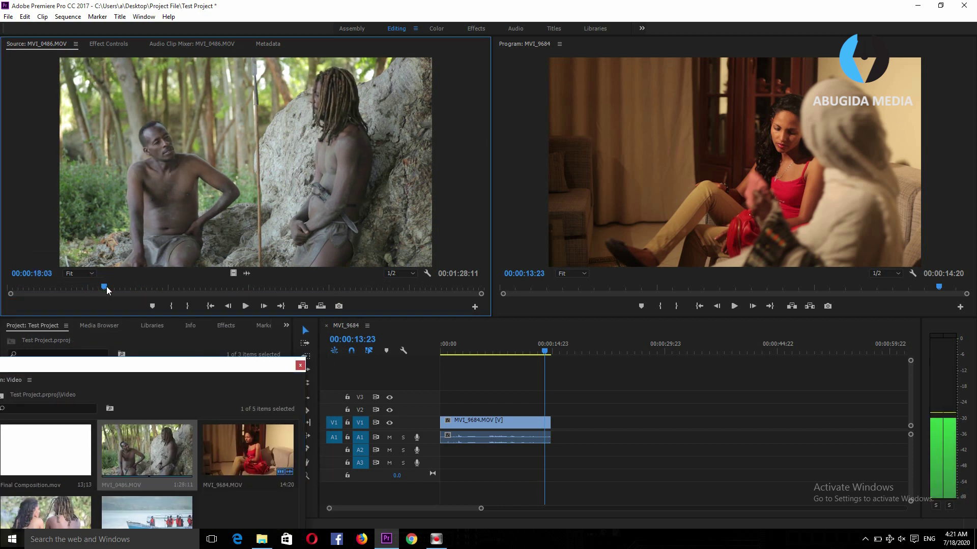
key(space)
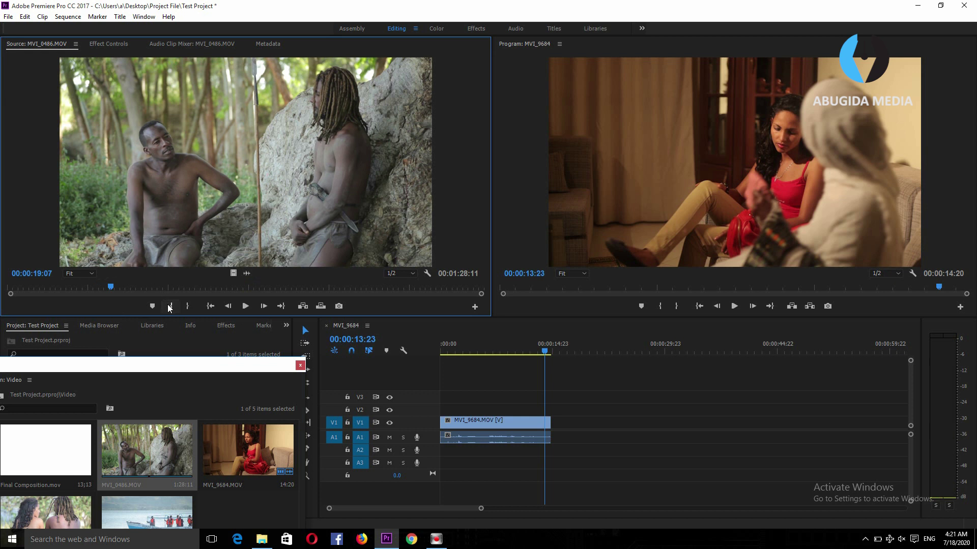
click(170, 306)
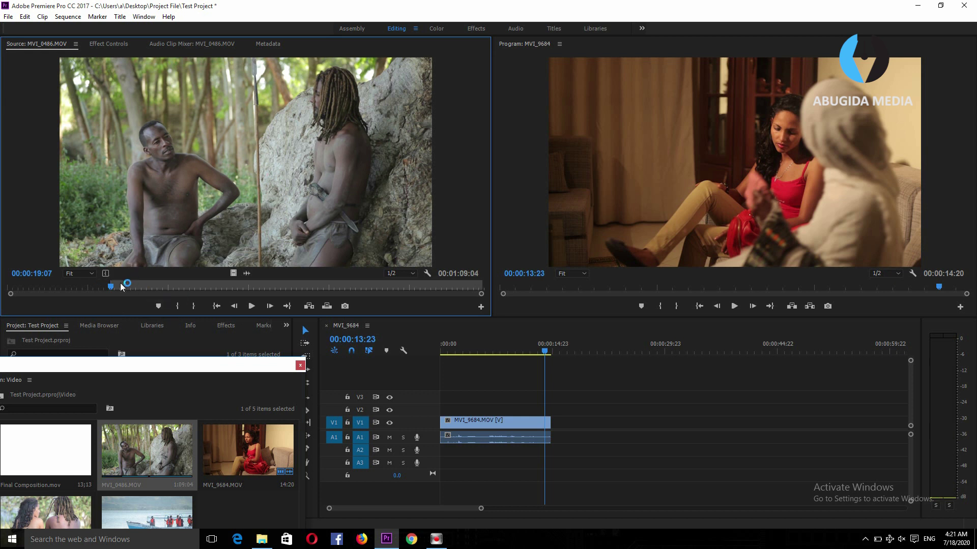
drag(113, 286, 183, 291)
click(194, 307)
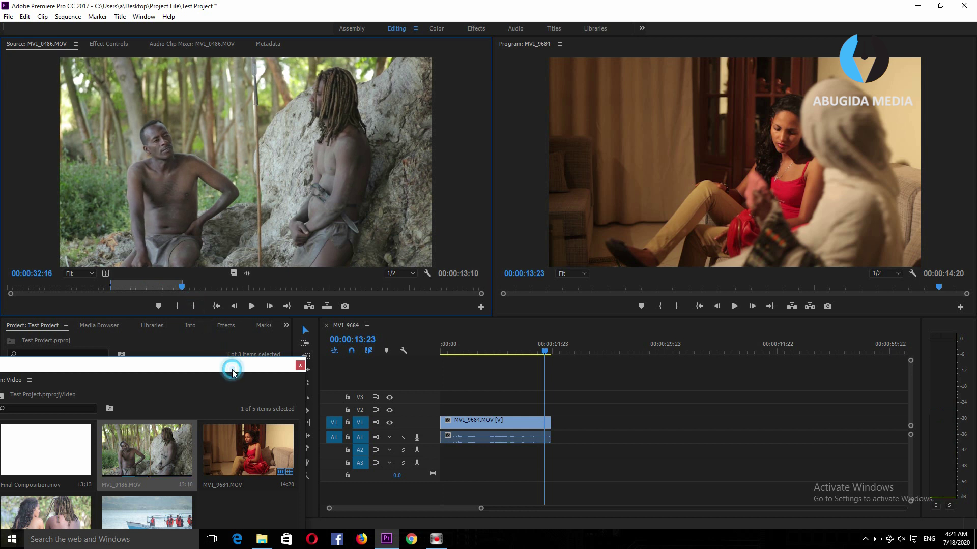
drag(232, 372, 155, 512)
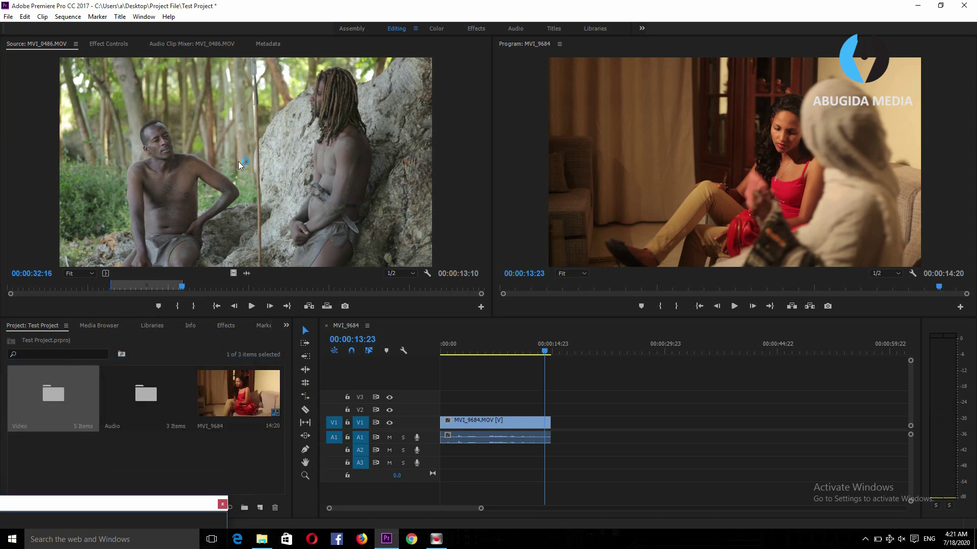
click(212, 147)
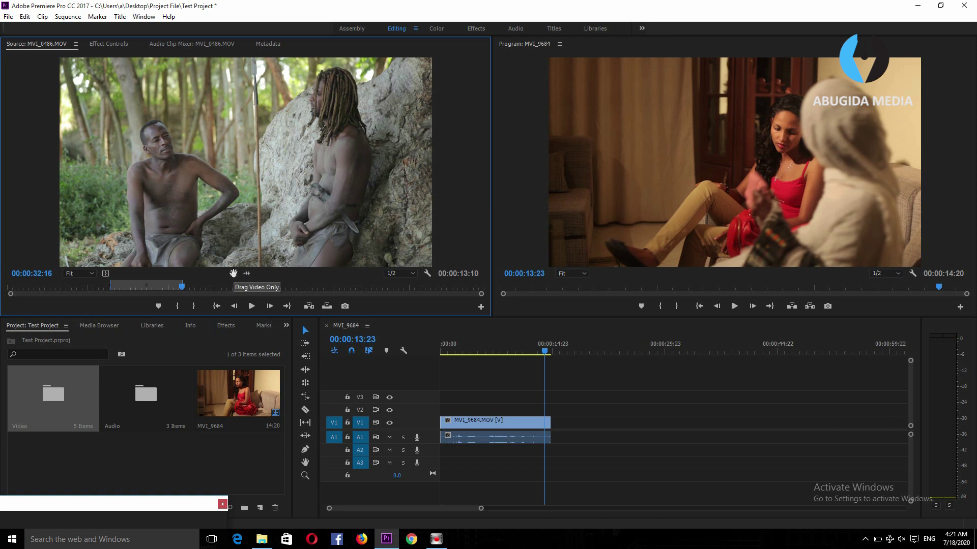
Place MVI_0486 on V1, make the A1 track taller, and play from 00:00:10:01.
drag(233, 273, 585, 429)
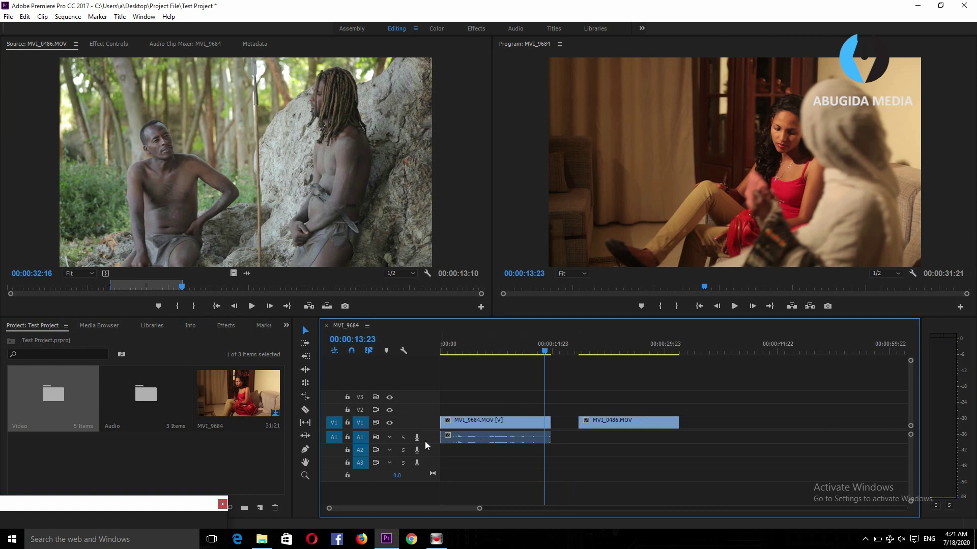
drag(425, 441, 424, 459)
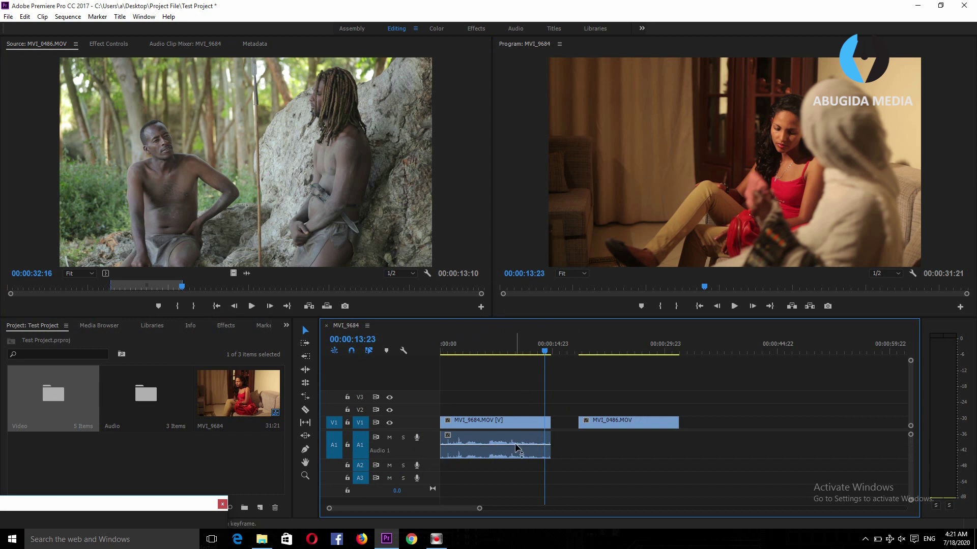
click(490, 409)
drag(545, 355, 516, 351)
click(519, 432)
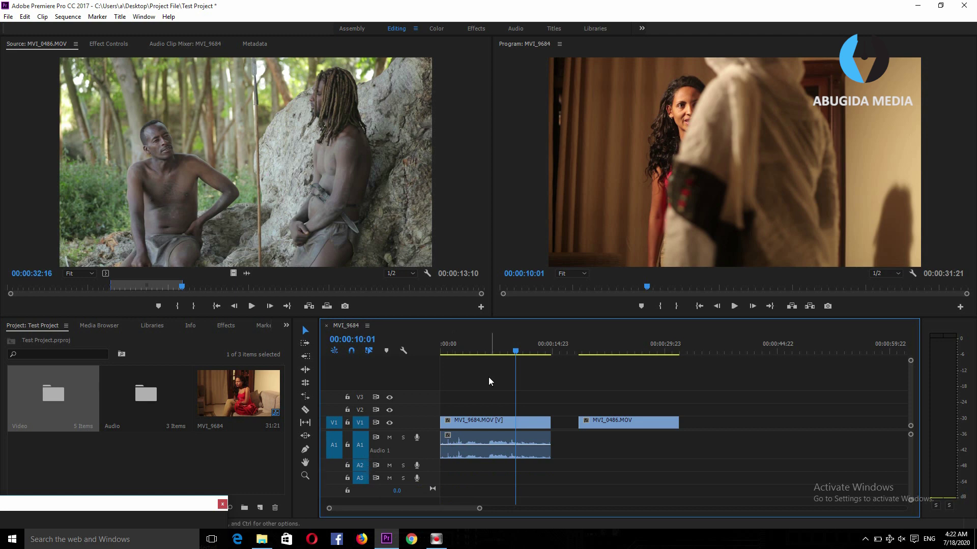
key(space)
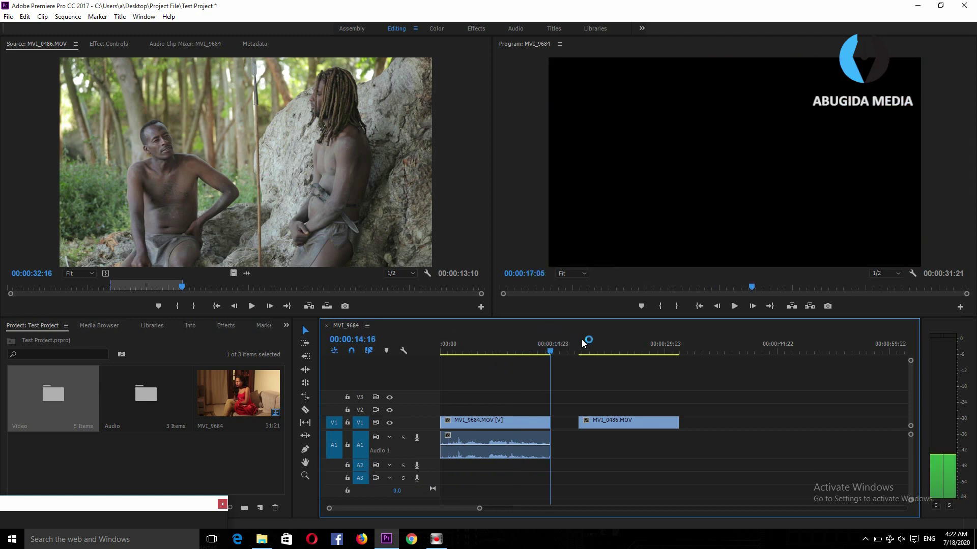
Remove the MVI_0486 clip from V1 and re-place it at 00:00:20:05.
click(592, 344)
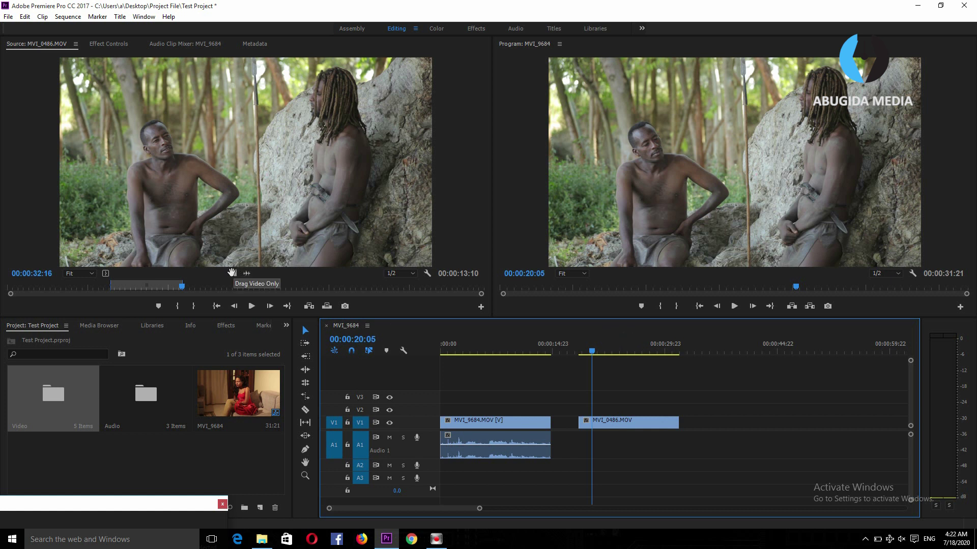
click(629, 424)
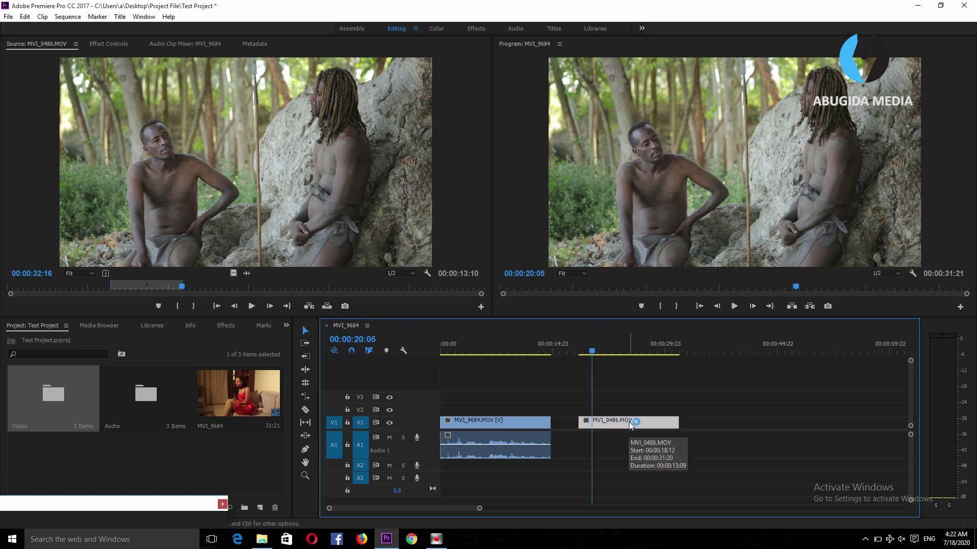
key(Delete)
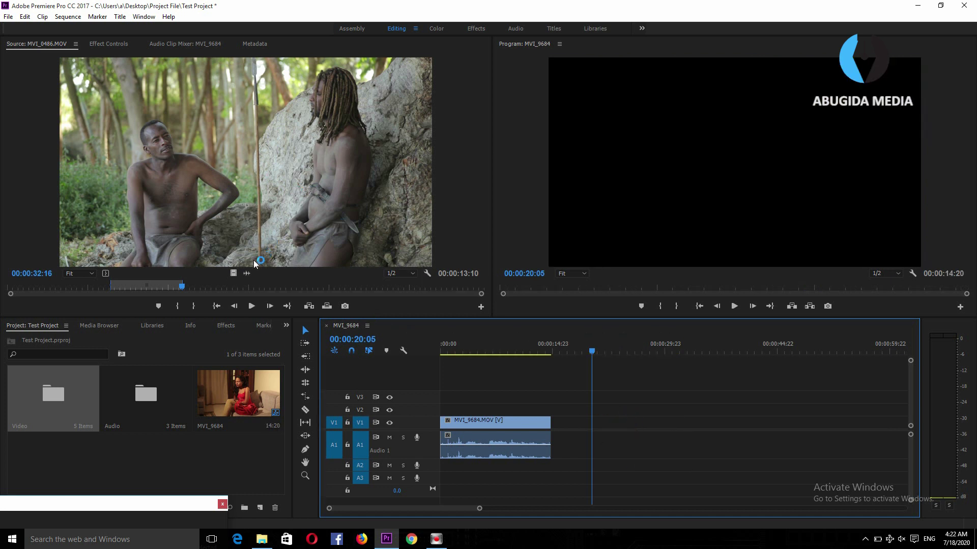
mouse_move(249, 272)
mouse_down()
mouse_move(543, 395)
mouse_move(596, 450)
mouse_up()
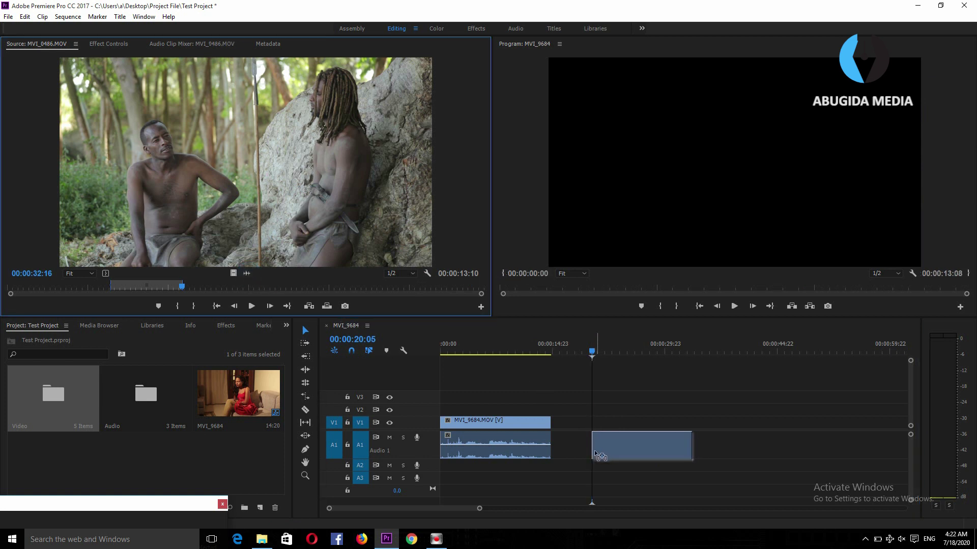
Delete the misplaced MVI_0486 audio clip from A1 and reactivate the marked MVI_0486 preview.
click(595, 349)
mouse_move(599, 350)
mouse_down()
mouse_move(631, 354)
mouse_move(602, 355)
mouse_up()
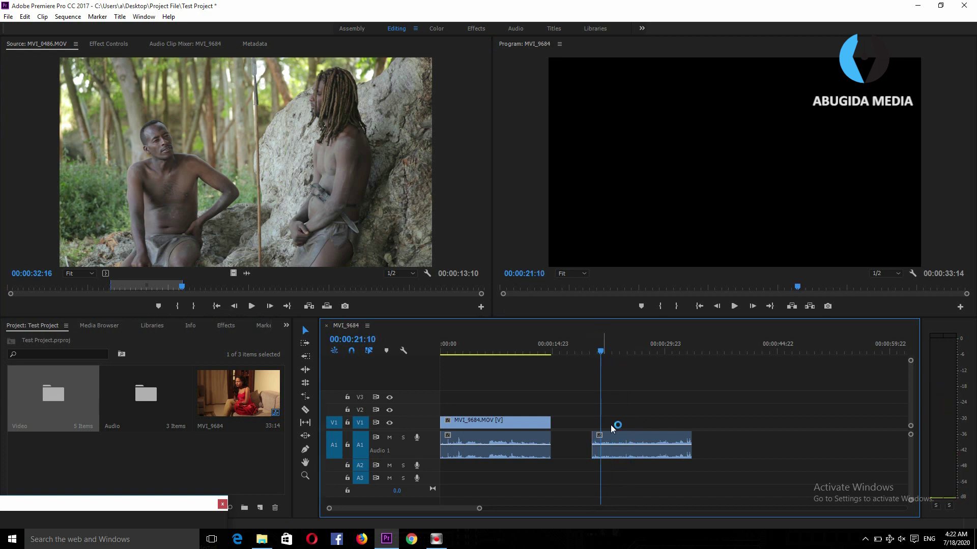
click(616, 451)
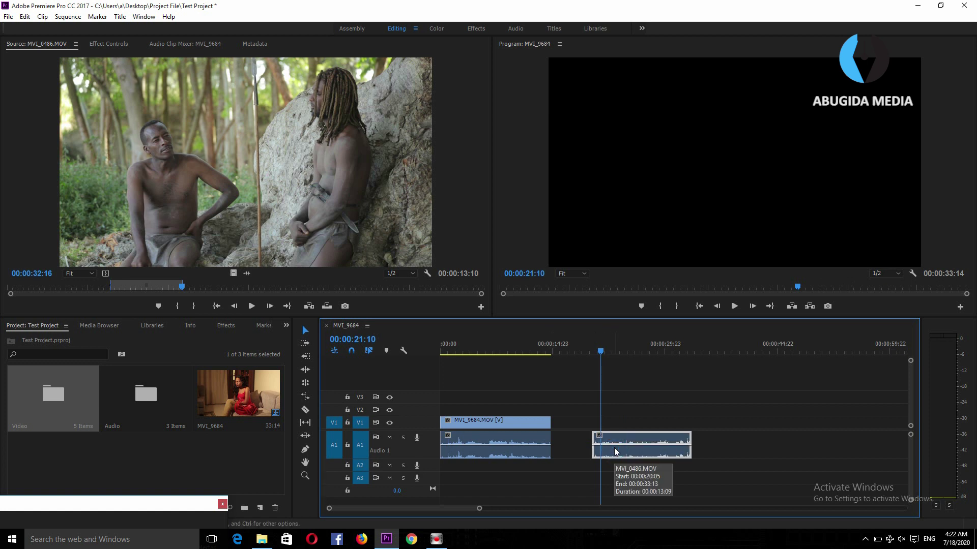
key(Delete)
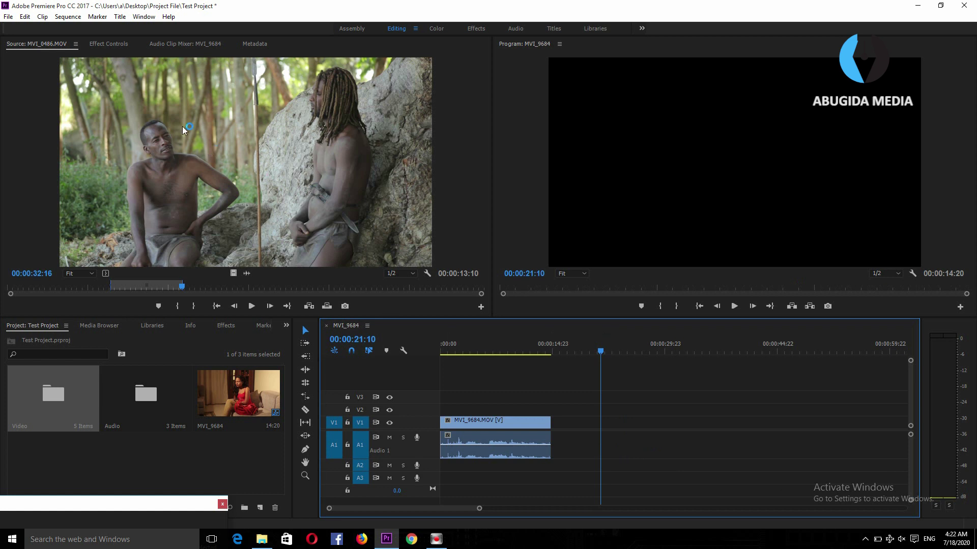
click(204, 169)
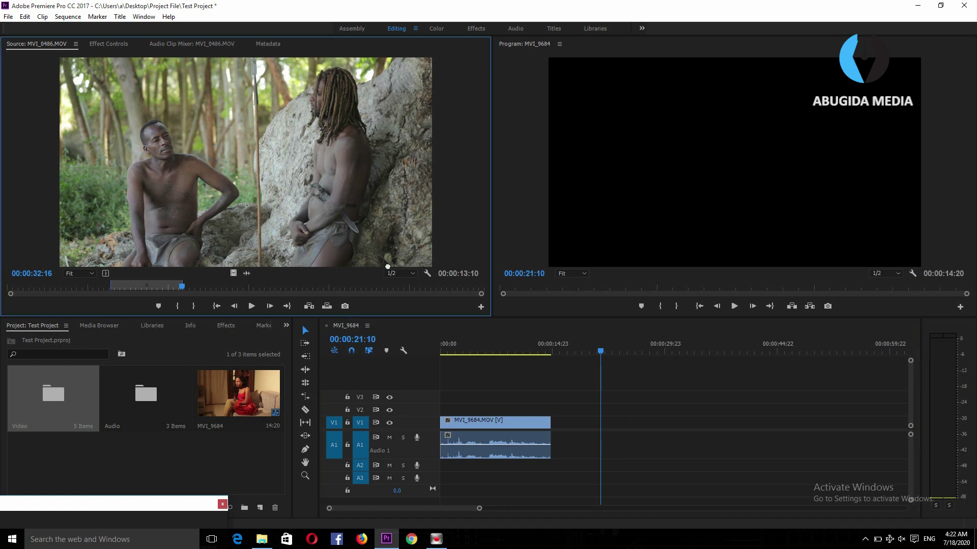
Drop MVI_0486's marked section onto V1/A1 after a gap following MVI_9684, checking its waveform.
mouse_move(387, 266)
mouse_down()
mouse_move(575, 414)
mouse_move(577, 428)
mouse_up()
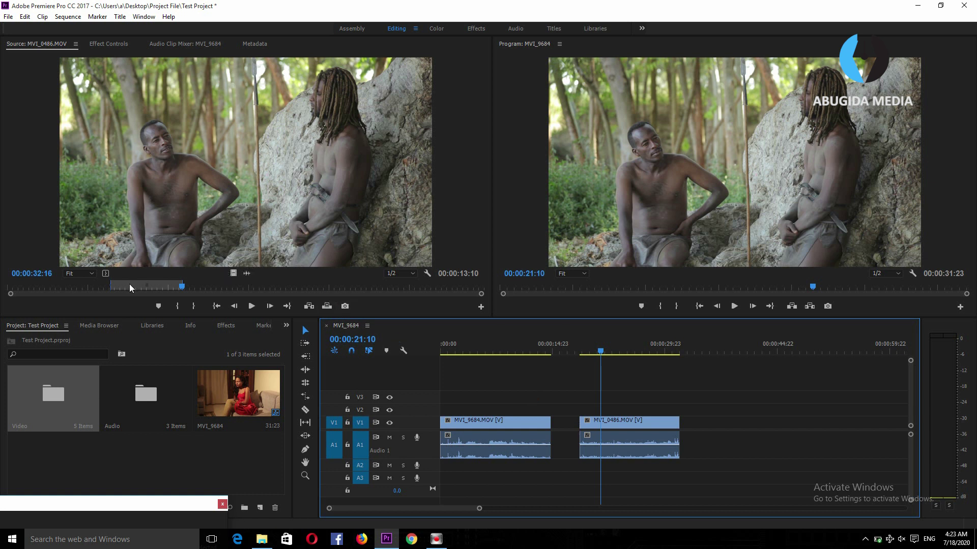
click(248, 273)
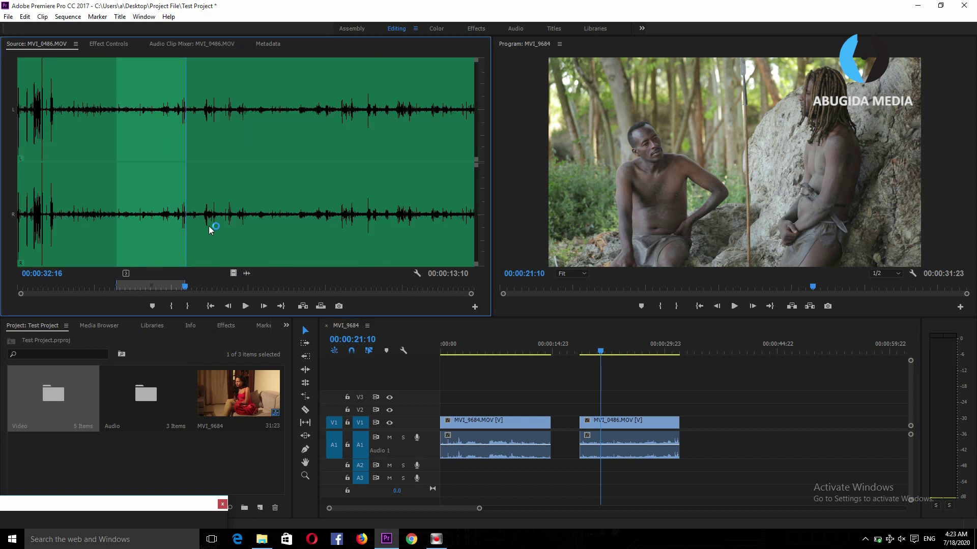
click(233, 273)
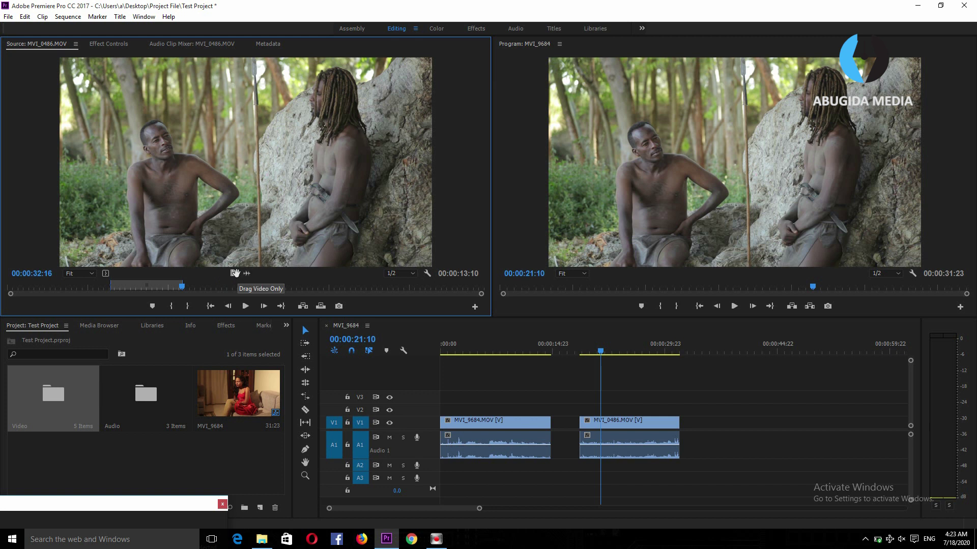
click(142, 504)
Mark MVI_9883 from 00:00:01:14 to 00:00:03:04 and add it to the sequence end.
drag(263, 279, 287, 231)
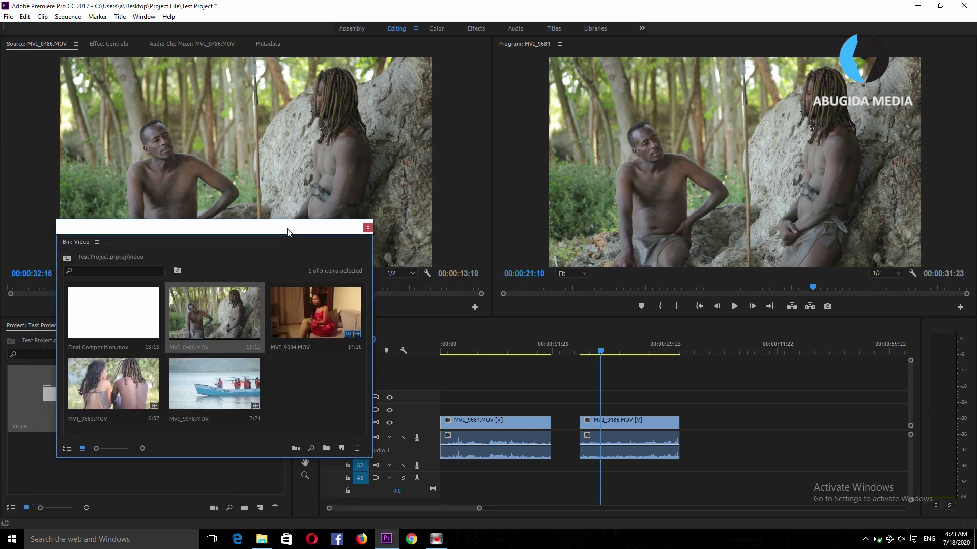
double_click(127, 380)
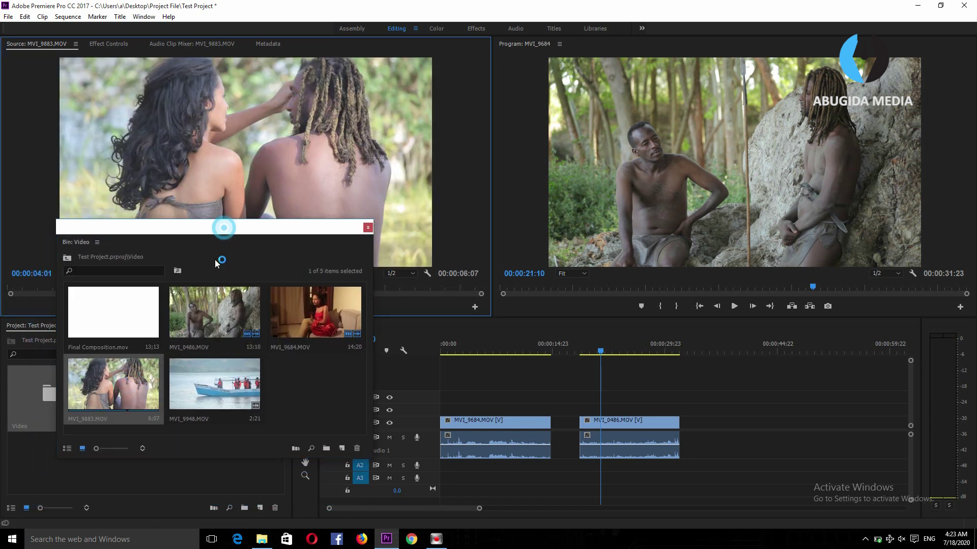
drag(222, 233, 136, 413)
drag(73, 289, 127, 288)
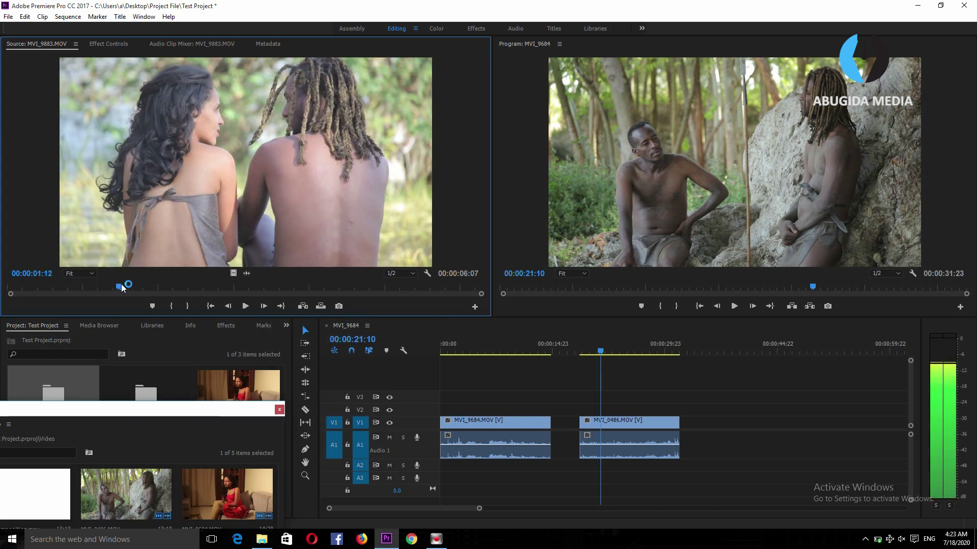
click(173, 305)
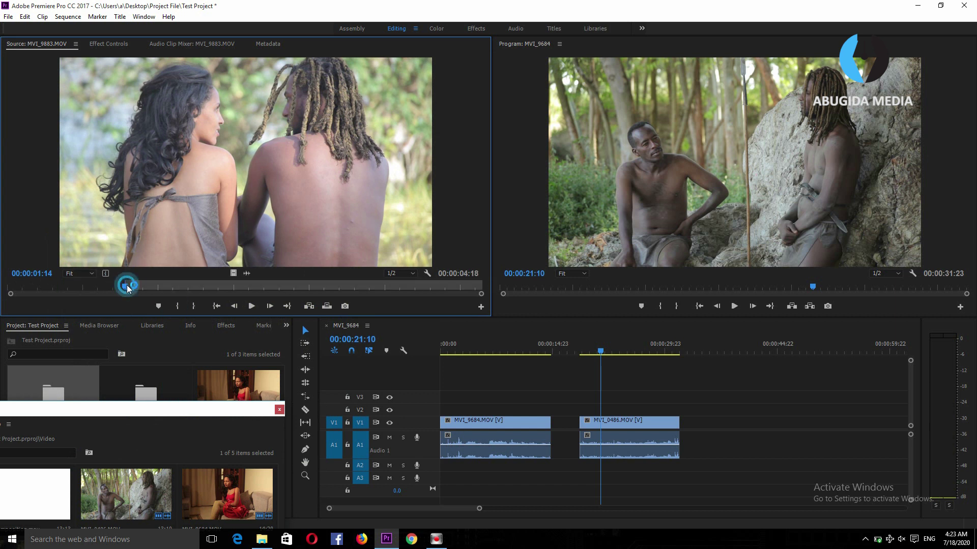
drag(127, 288, 248, 273)
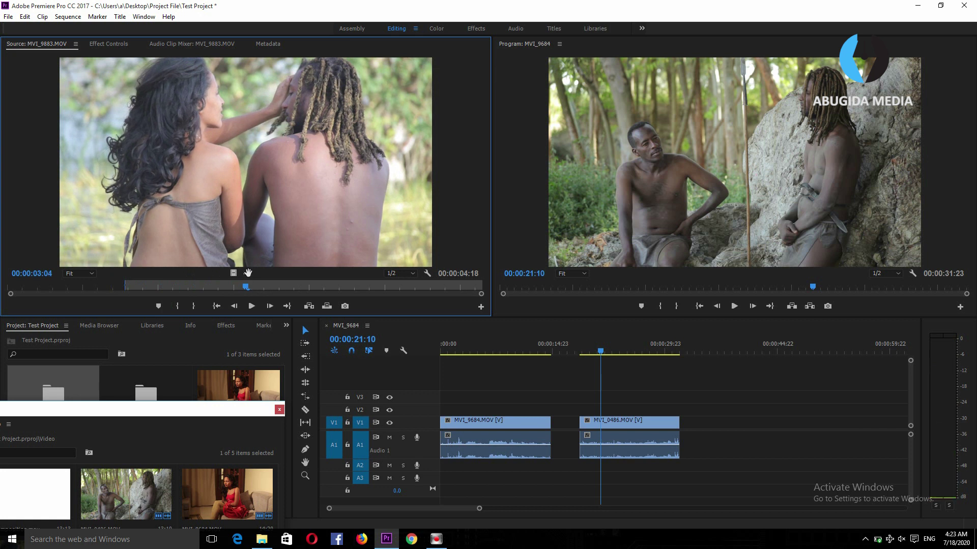
click(194, 306)
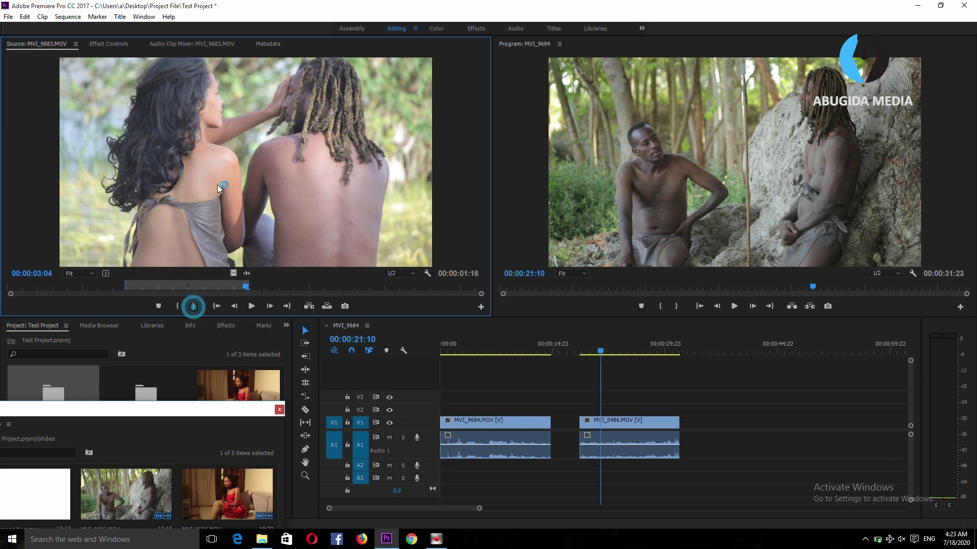
mouse_move(203, 176)
mouse_down()
mouse_move(711, 431)
mouse_move(687, 438)
mouse_up()
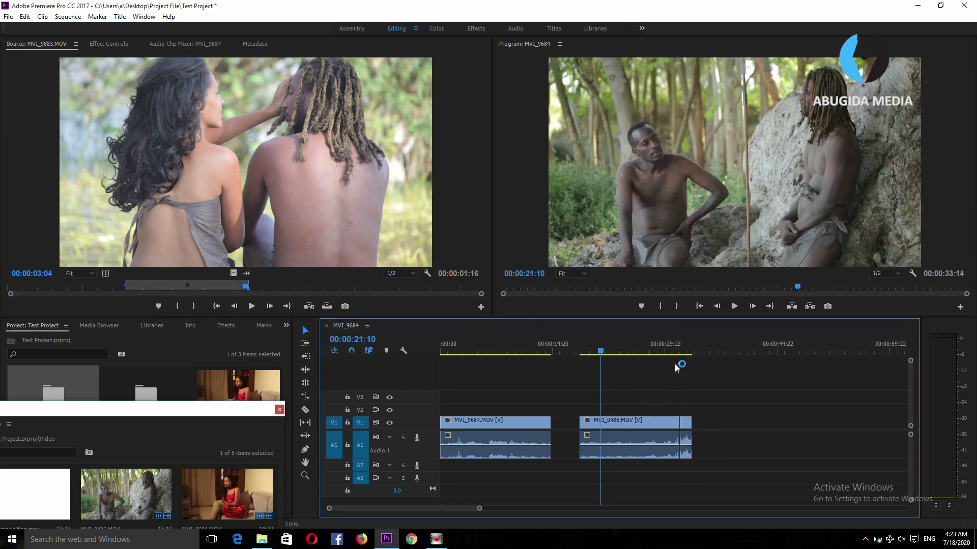
Delete the gap between the clips and play the sequence through to near its end.
click(681, 351)
click(557, 422)
key(Delete)
key(space)
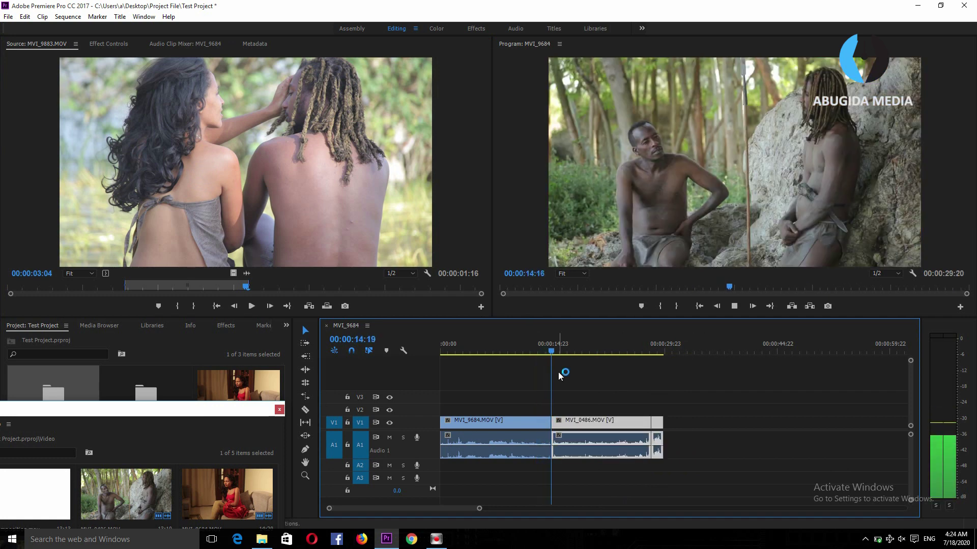
click(630, 351)
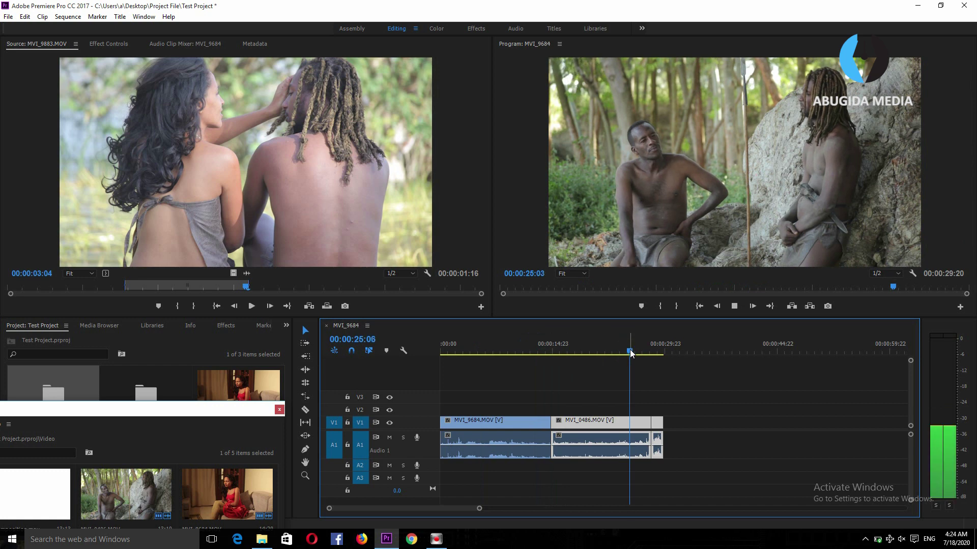
key(space)
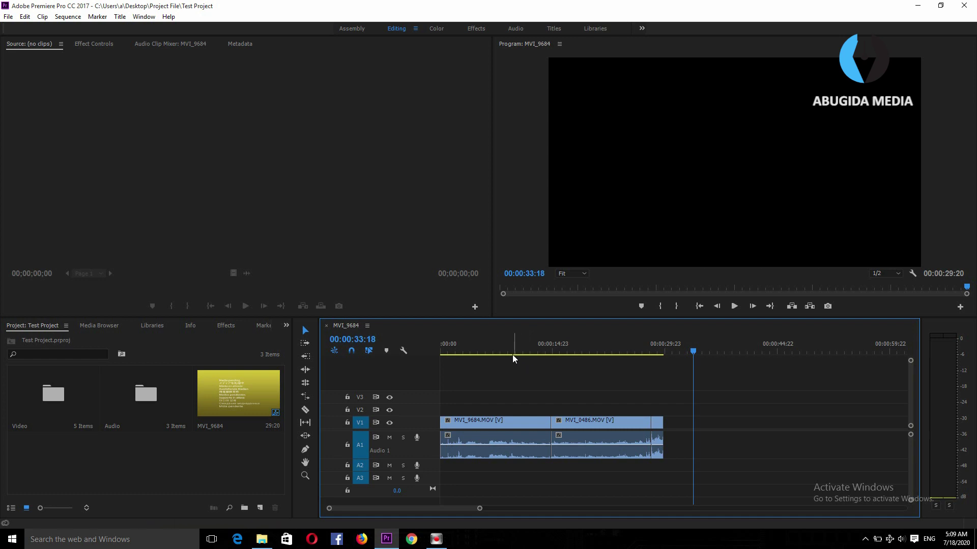
Enlarge Video 1 to show thumbnails, then scrub and zoom the timeline to find a cut near 5:13.
drag(481, 342, 557, 351)
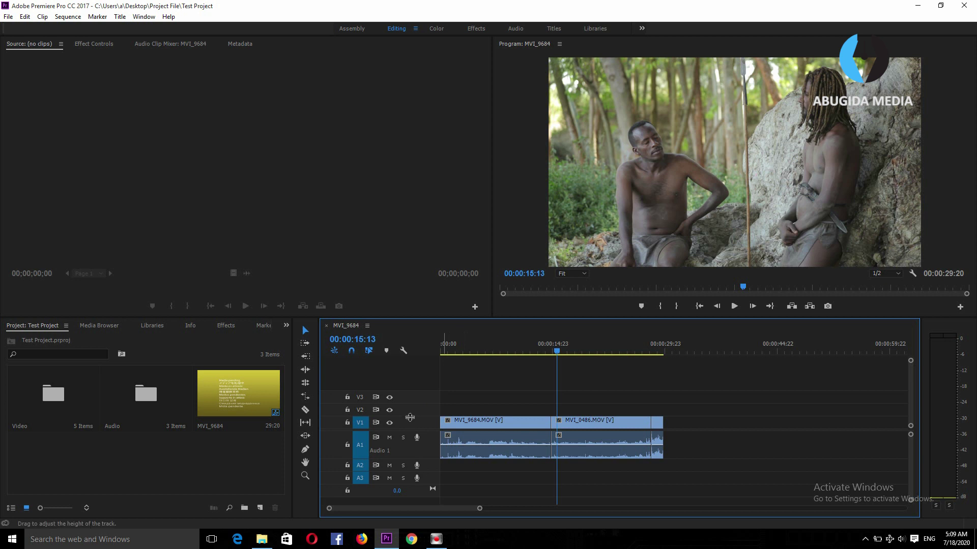
drag(411, 418, 413, 389)
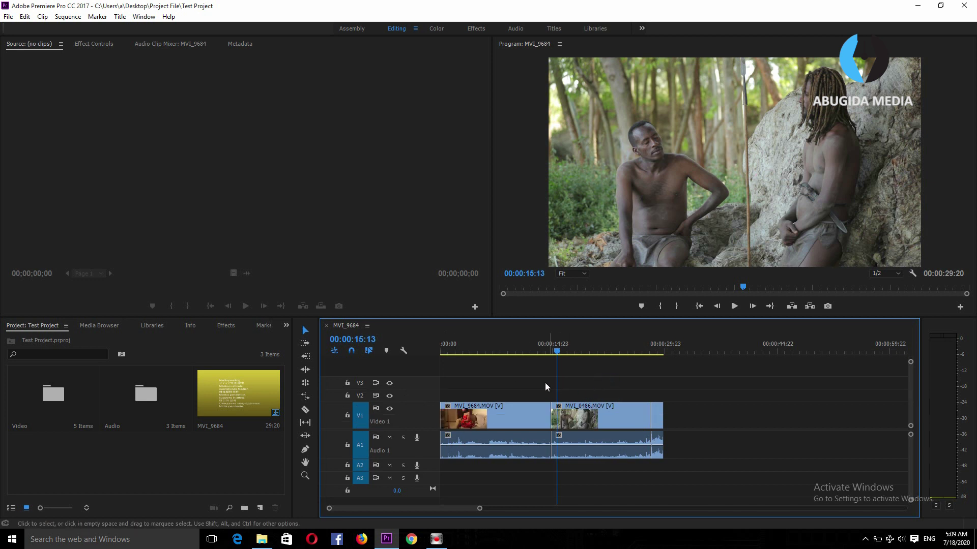
click(538, 350)
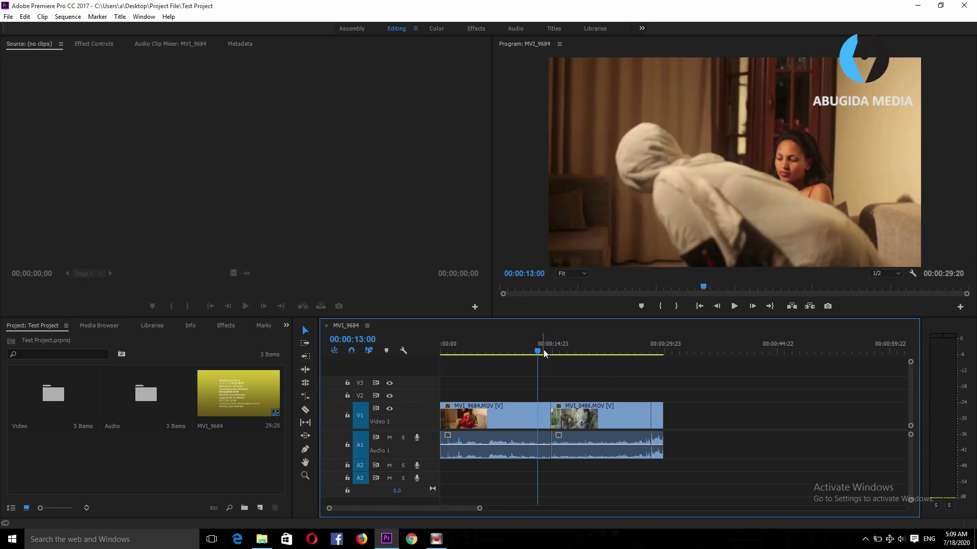
drag(543, 350, 655, 350)
key(equal)
key(minus)
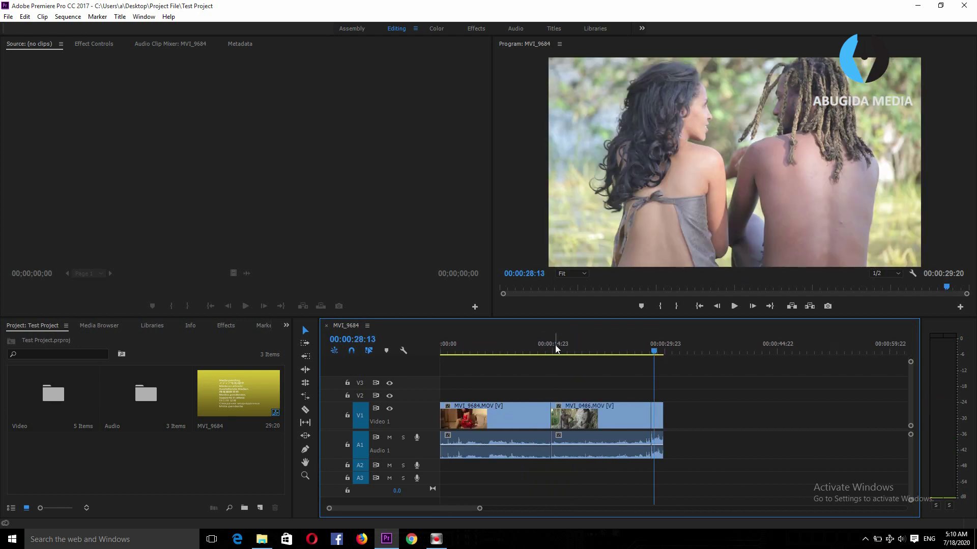
click(533, 350)
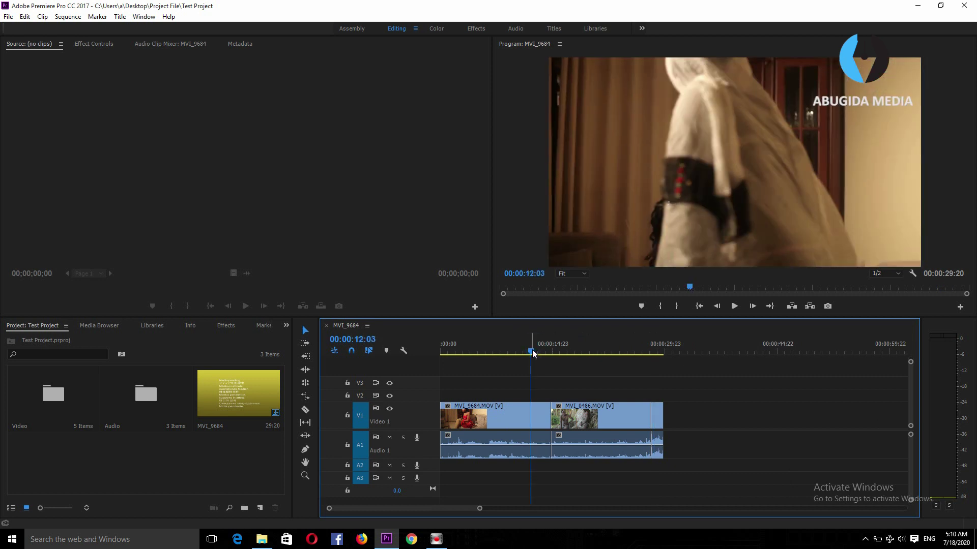
drag(505, 352, 451, 356)
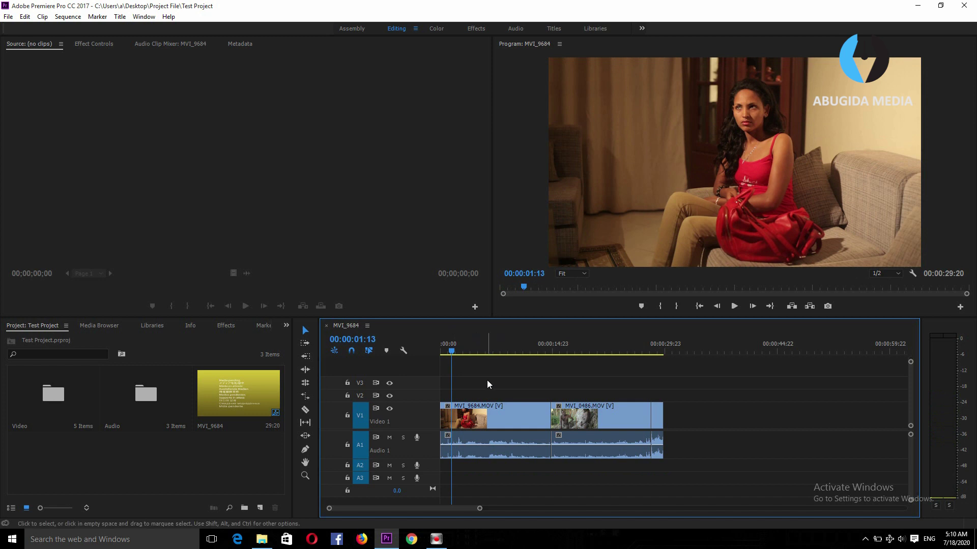
drag(454, 351, 480, 356)
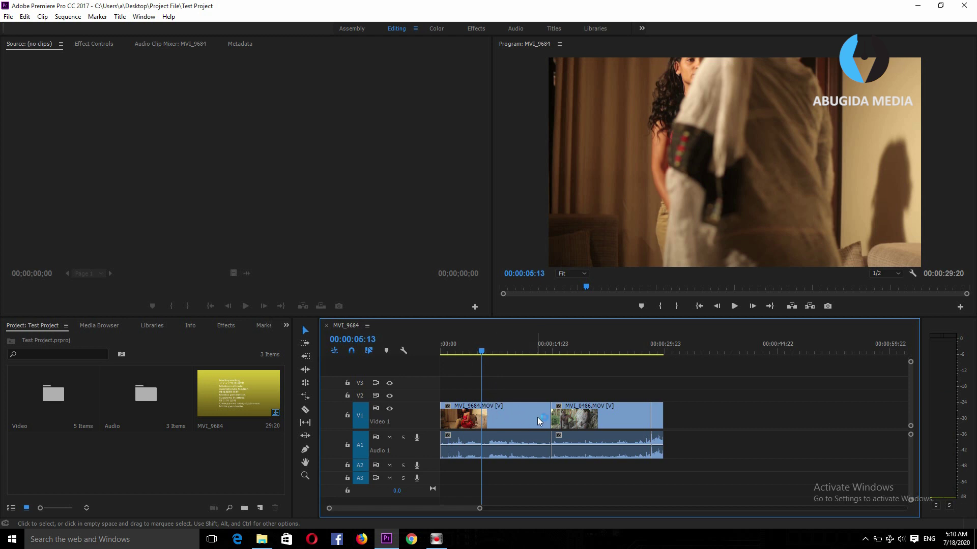
mouse_move(537, 417)
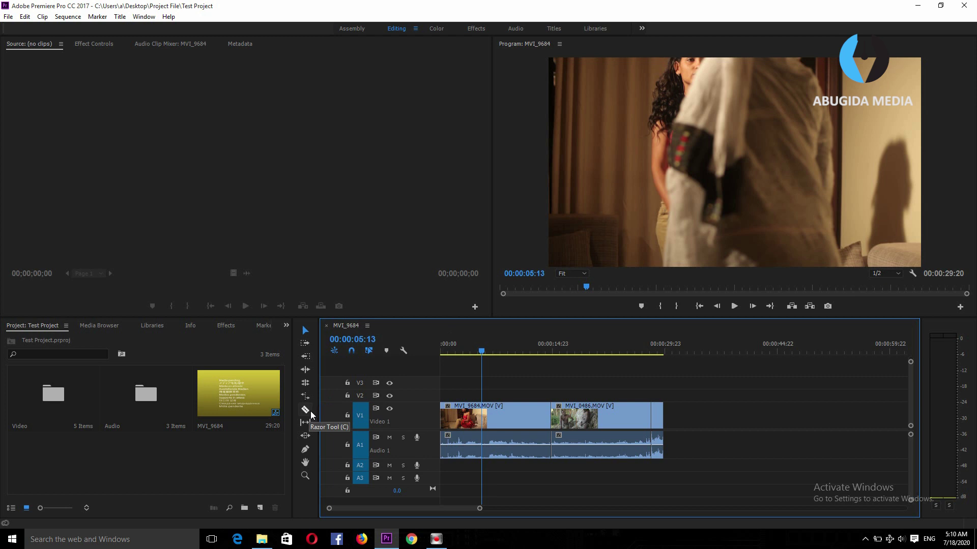
Razor MVI_9684 at 00:00:05:13 and delete the 00:00:09:07 piece after the cut.
click(310, 413)
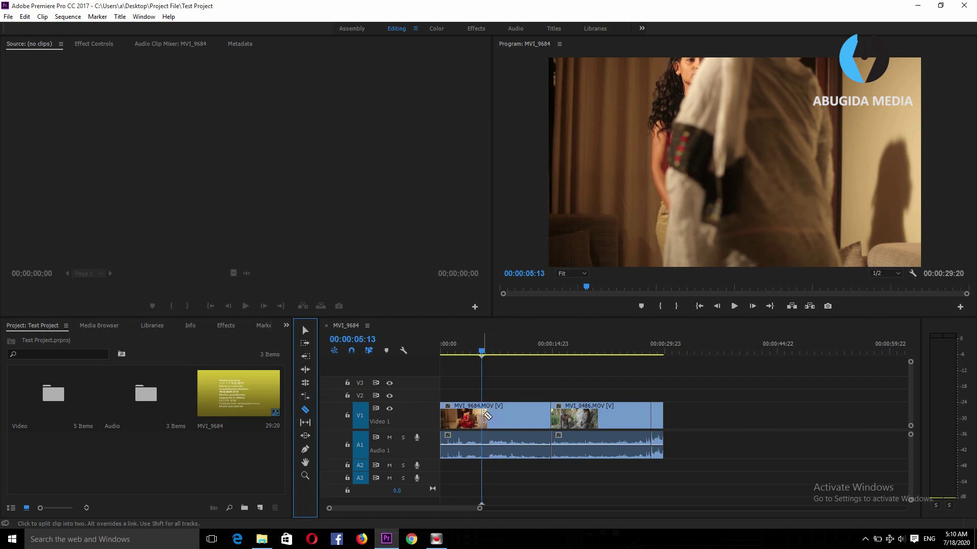
click(487, 416)
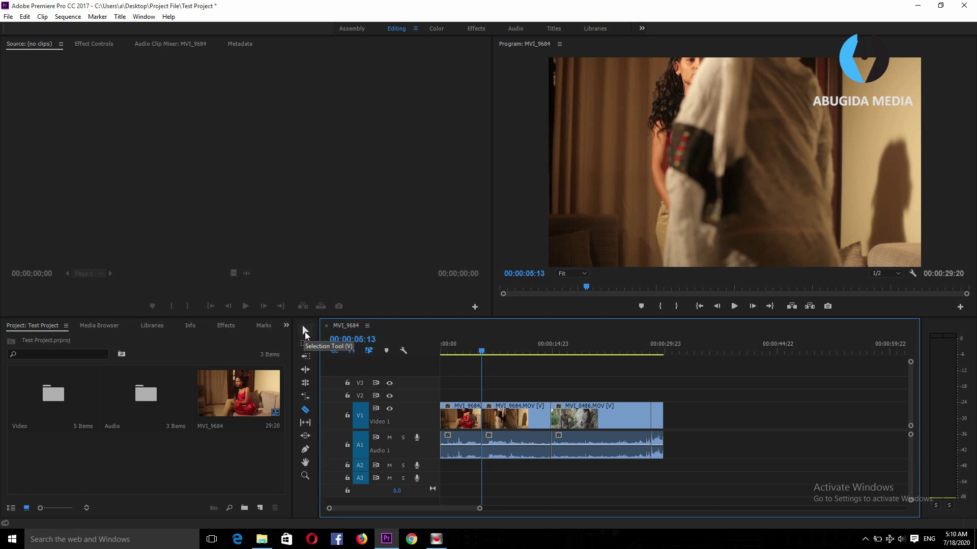
click(305, 332)
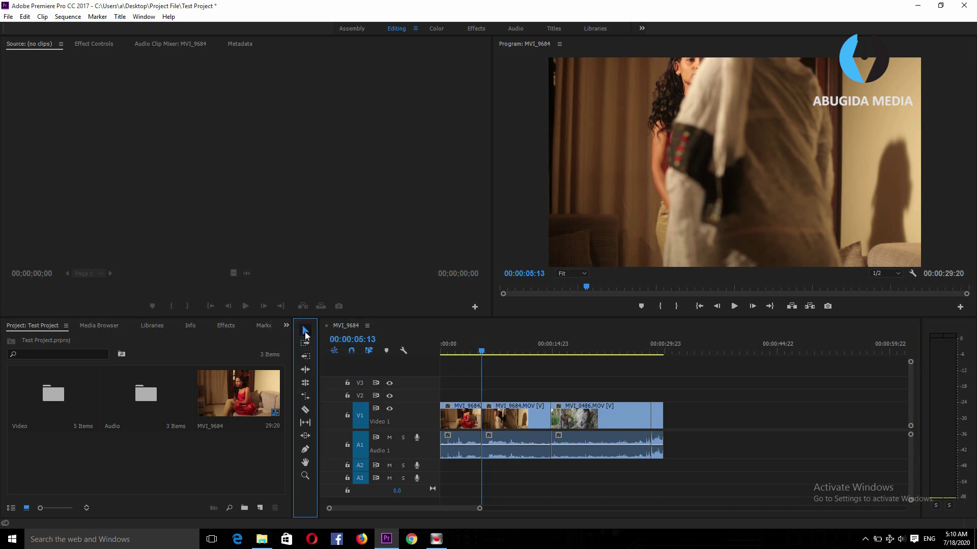
click(512, 412)
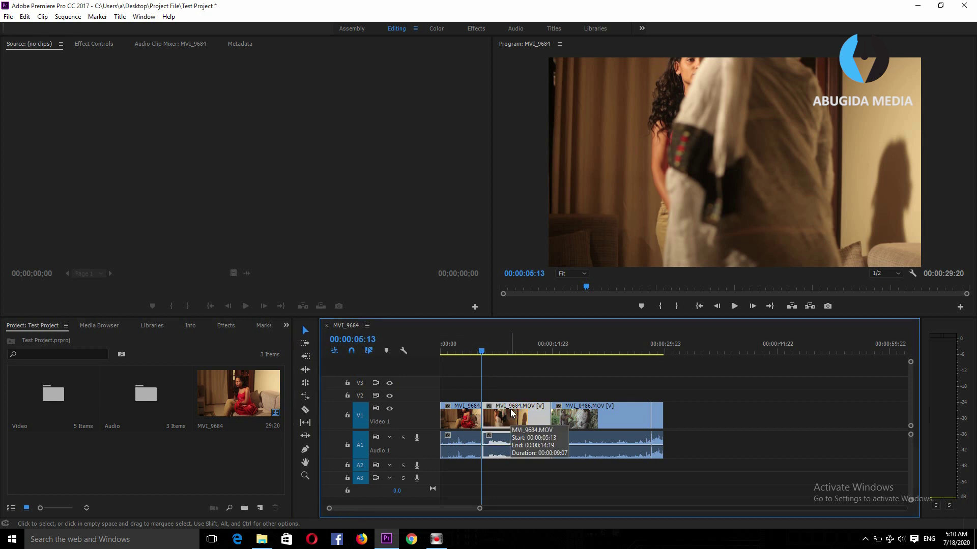
key(Delete)
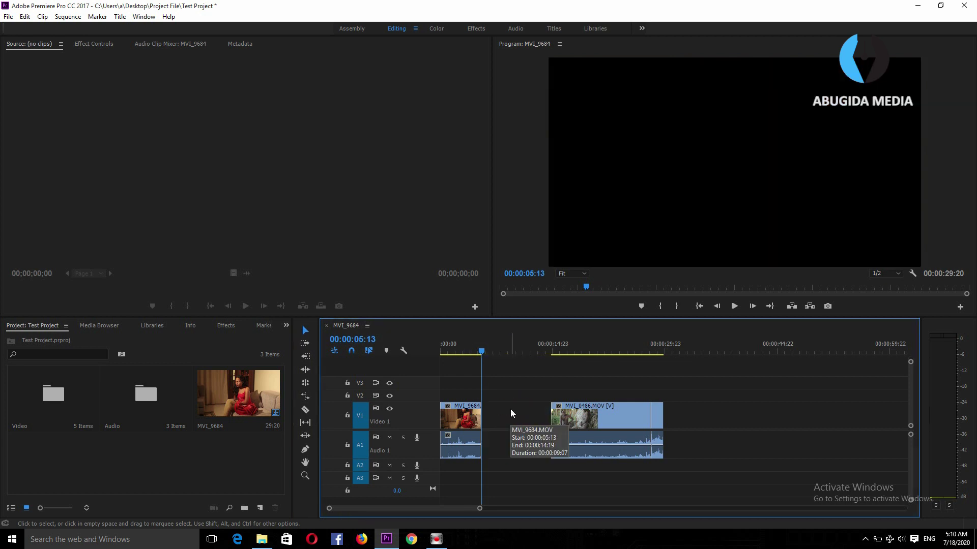
mouse_move(454, 350)
mouse_down()
mouse_move(437, 355)
mouse_move(482, 360)
mouse_up()
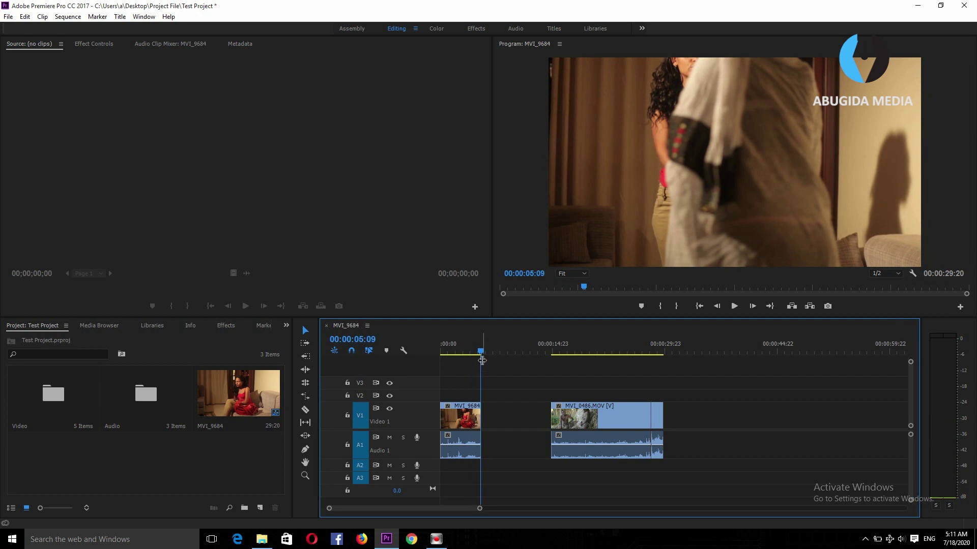
Undo the split and deletion so MVI_9684 is whole at 00:00:14:20, then reselect it.
key(ctrl+z)
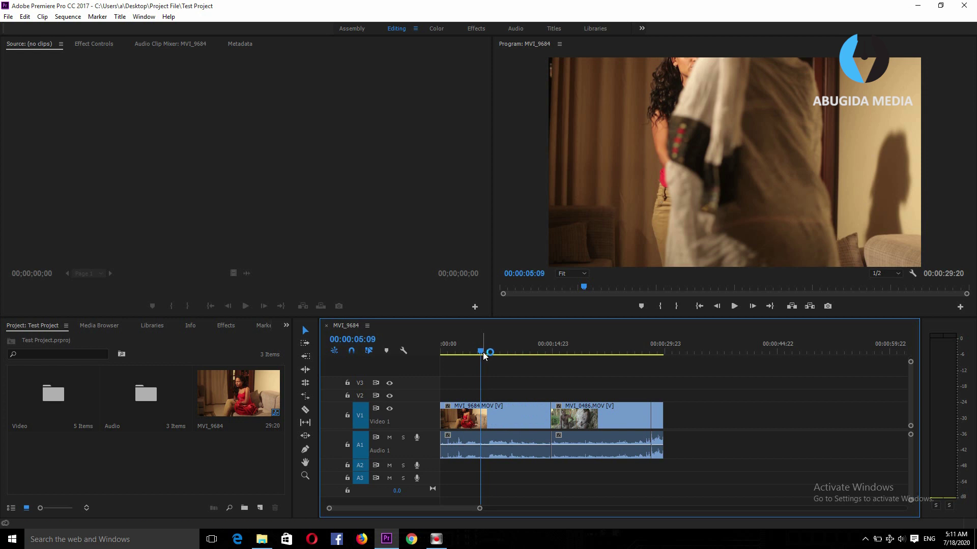
drag(484, 356, 440, 361)
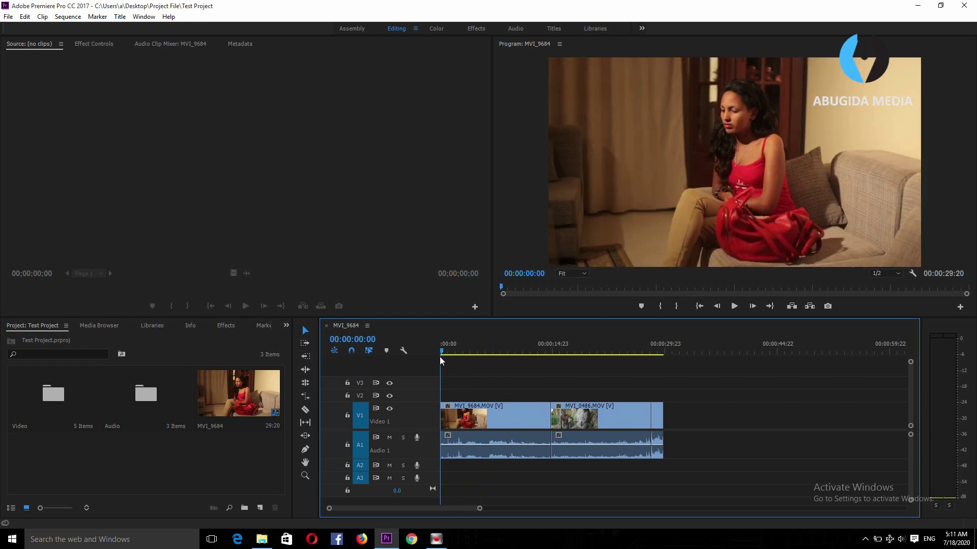
drag(449, 351, 486, 353)
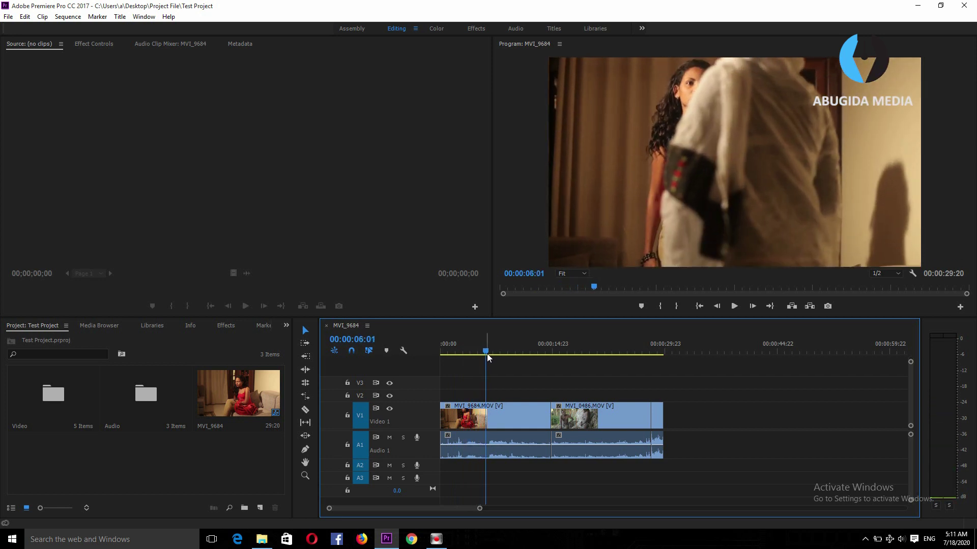
click(506, 413)
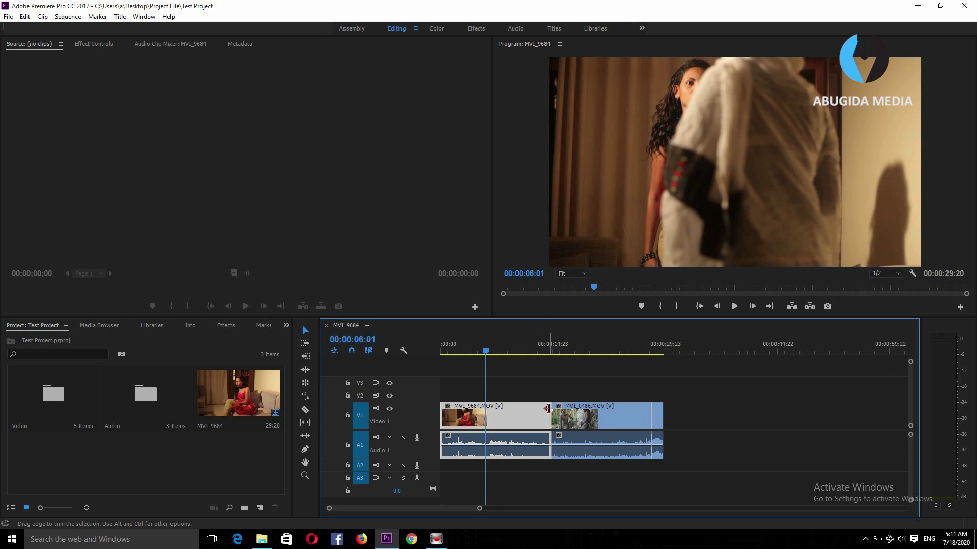
Trim the end of MVI_9684 to about six seconds and scrub to check the new end.
click(546, 409)
drag(547, 409, 499, 410)
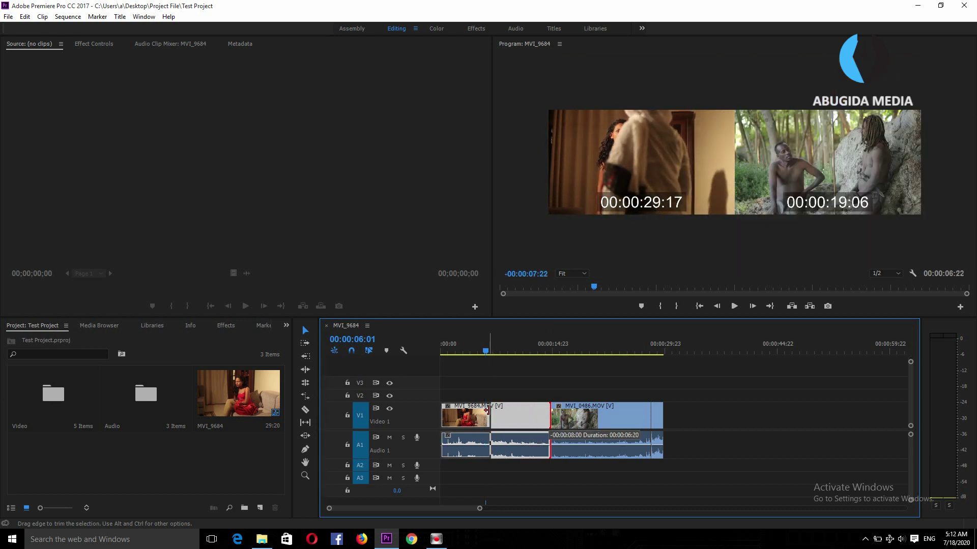
drag(499, 410, 485, 410)
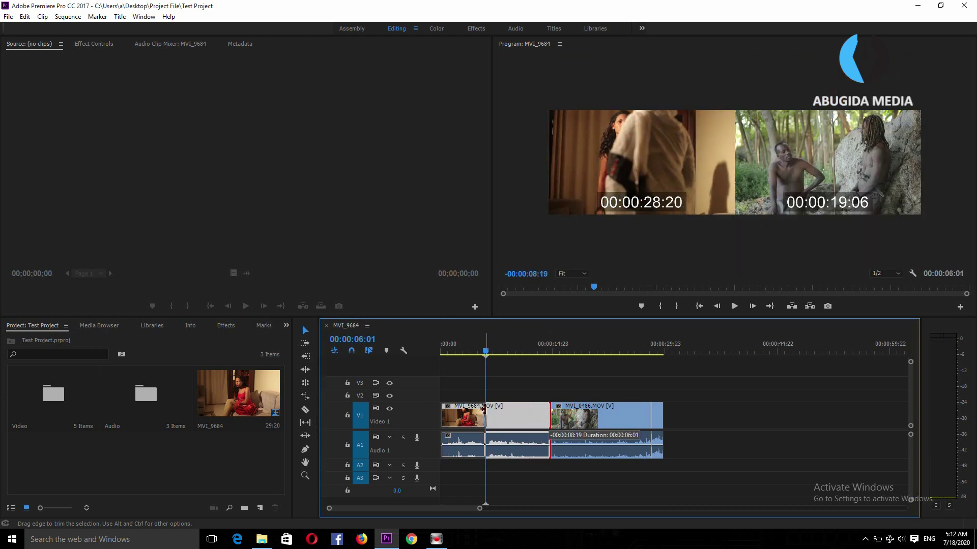
drag(483, 409, 484, 411)
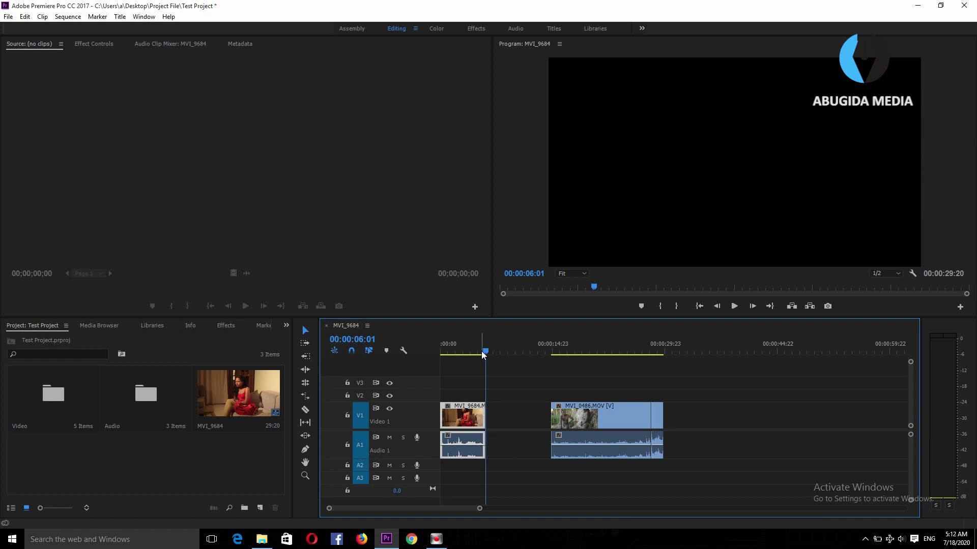
drag(482, 352, 477, 352)
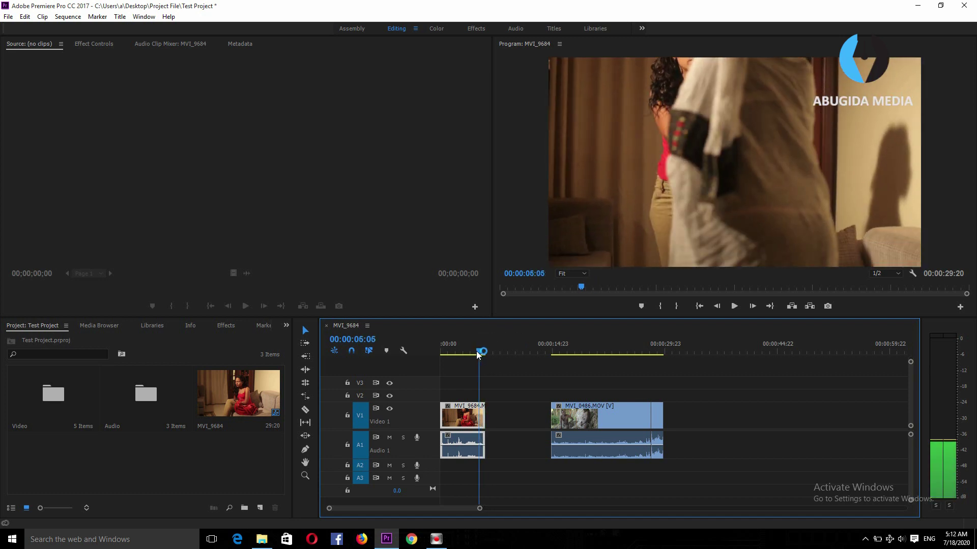
drag(479, 351, 490, 351)
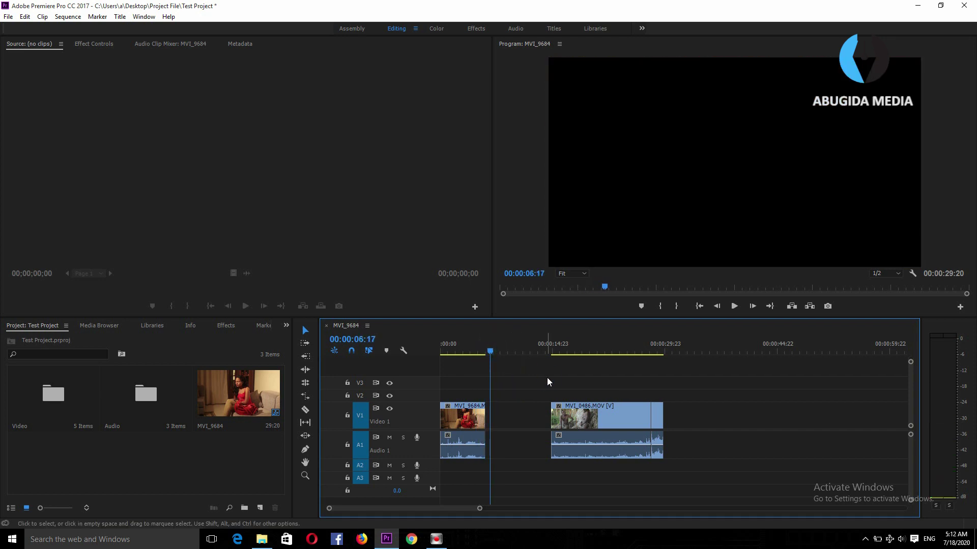
Delete the empty gap so MVI_0486 follows MVI_9684 at 00:00:06:01.
mouse_move(547, 377)
mouse_down()
mouse_move(674, 423)
mouse_move(563, 418)
mouse_up()
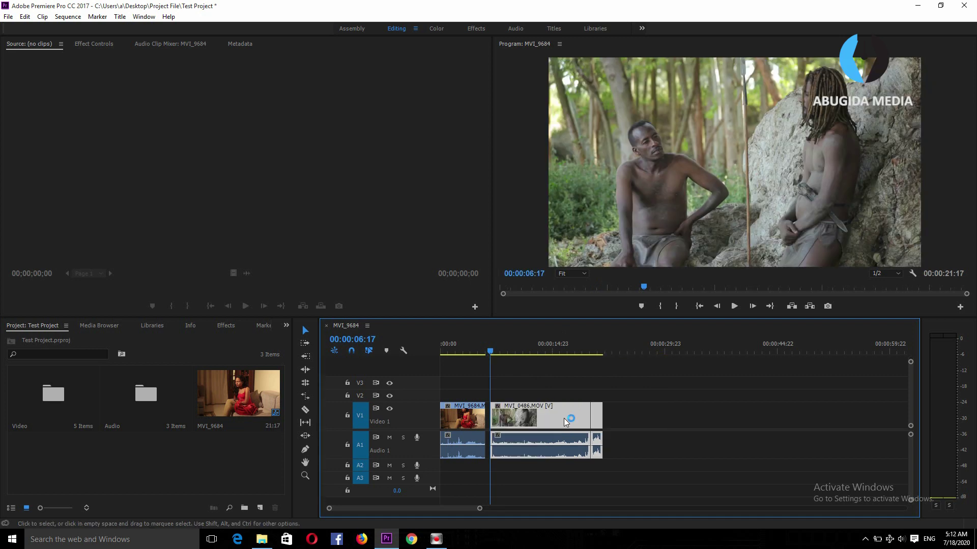
key(Escape)
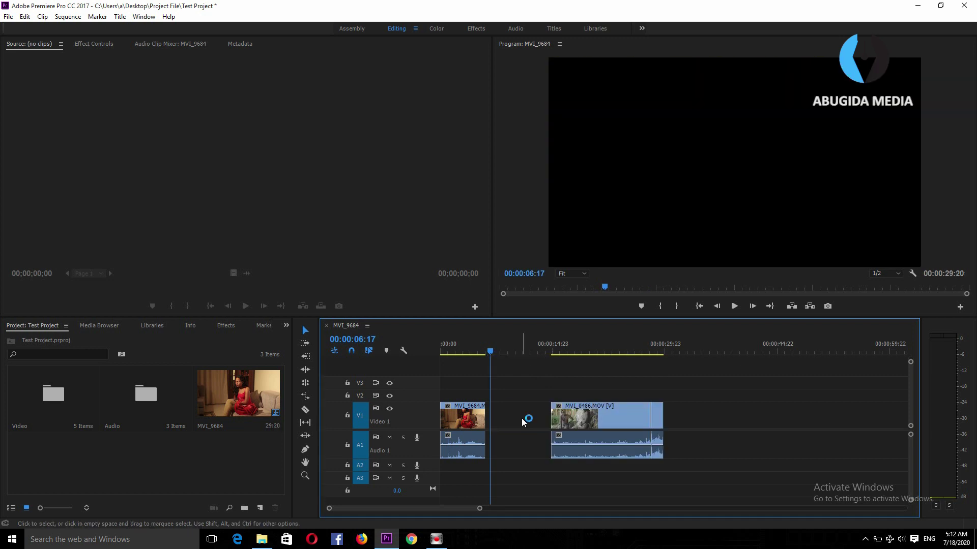
click(522, 422)
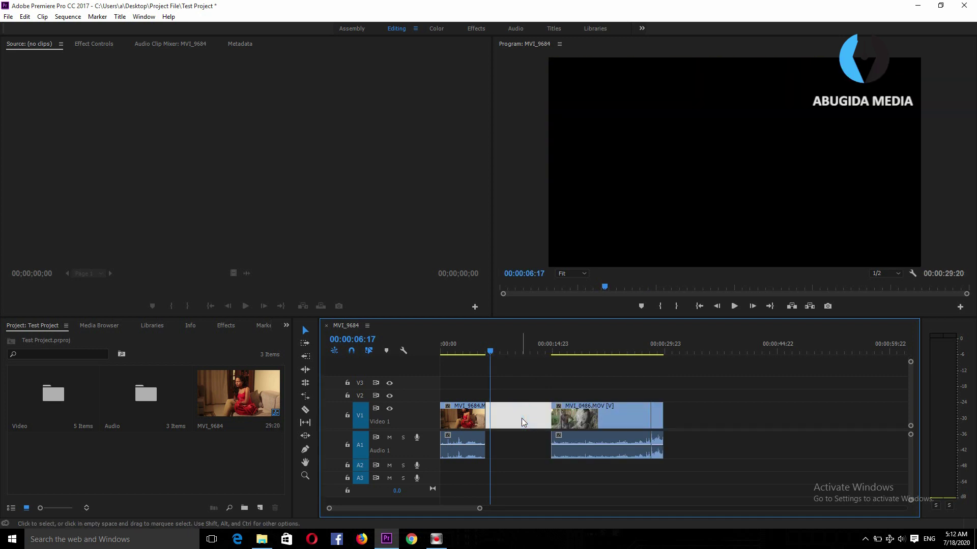
key(Delete)
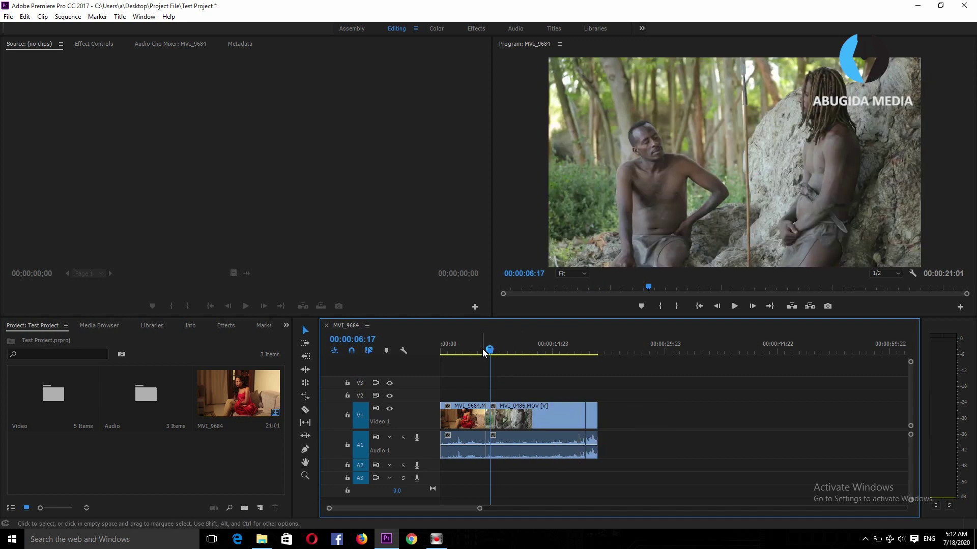
mouse_move(482, 348)
mouse_down()
mouse_move(457, 360)
mouse_move(481, 364)
mouse_up()
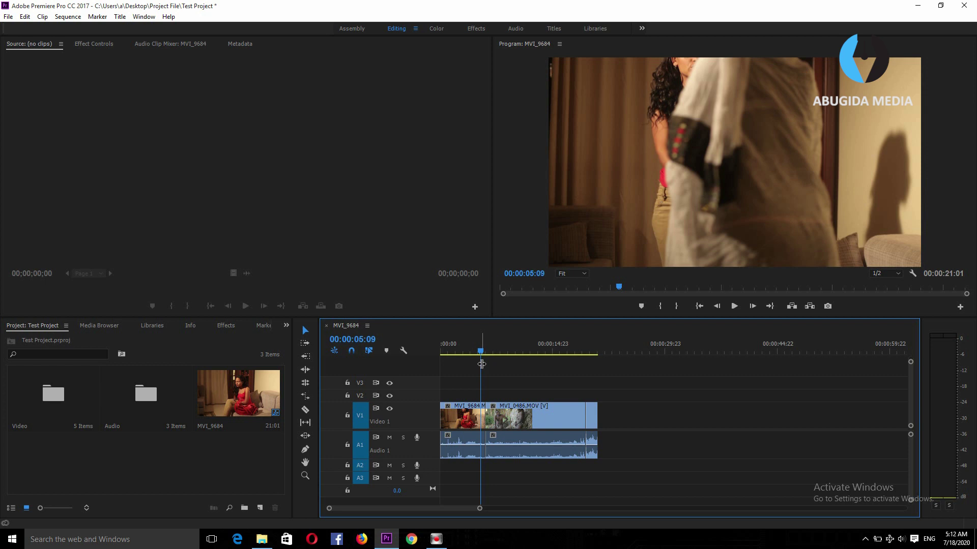
key(space)
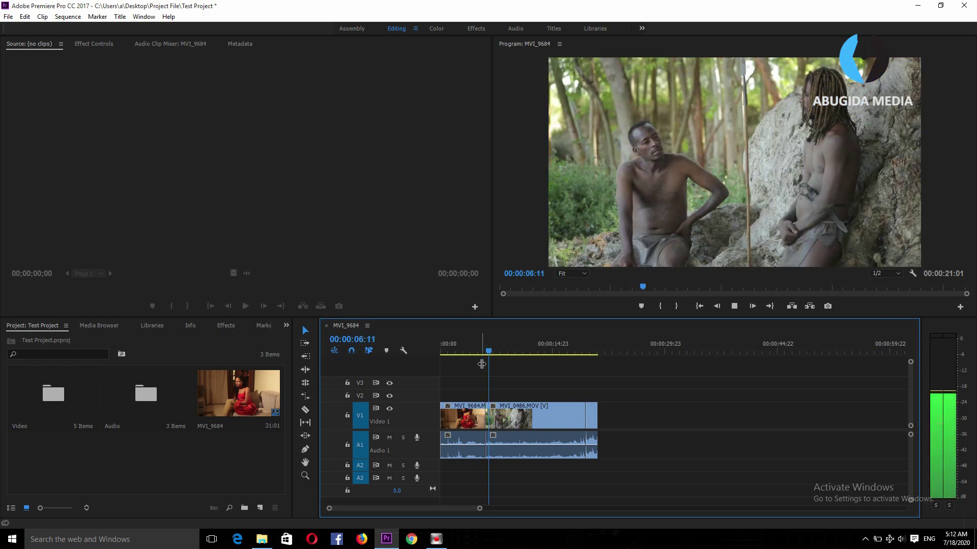
key(space)
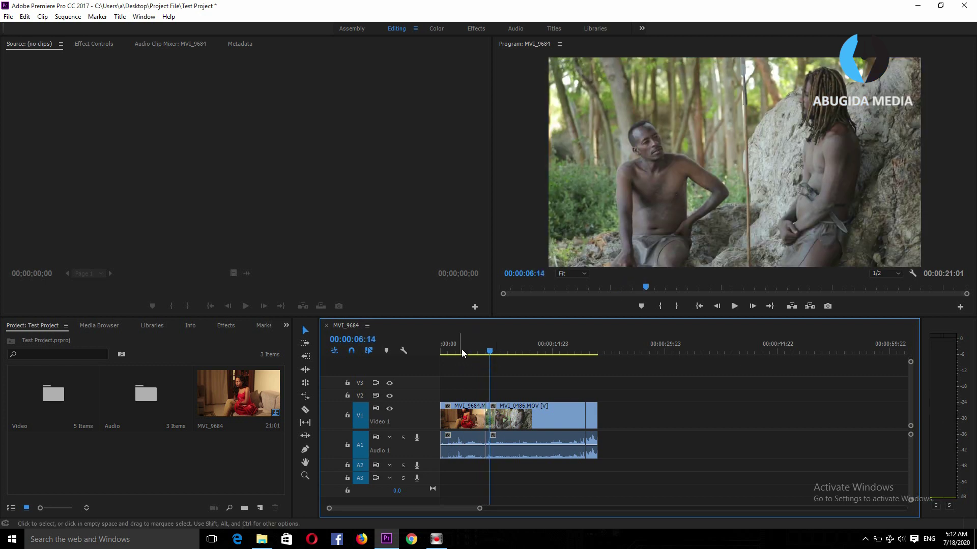
drag(476, 351, 493, 352)
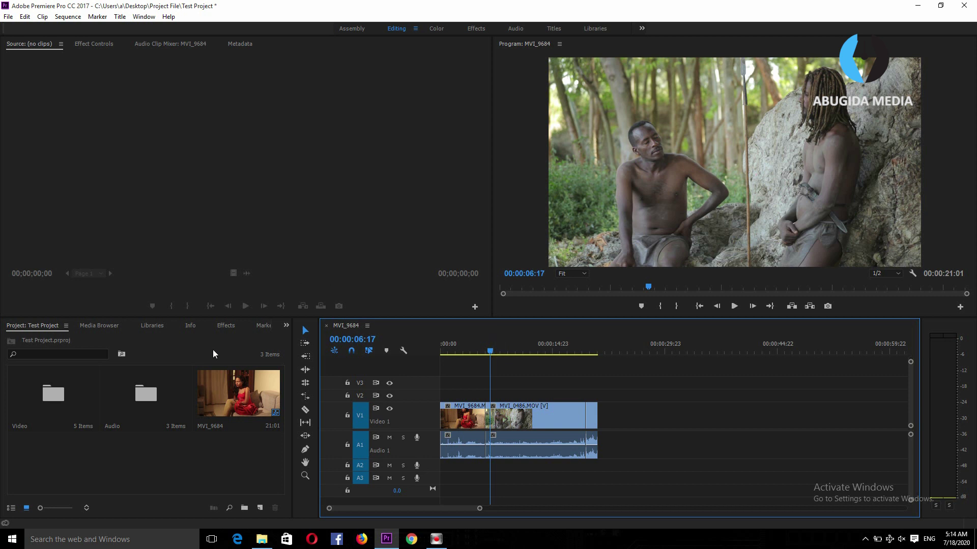
In the Effects panel, expand Video Transitions > 3D Motion to list Cube Spin and Flip Over.
click(228, 327)
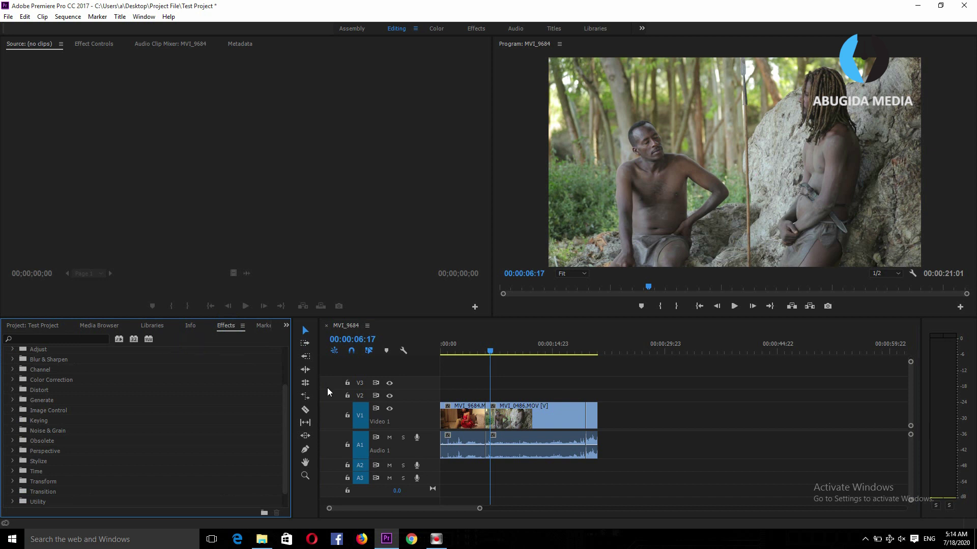
scroll(254, 412, up, 3)
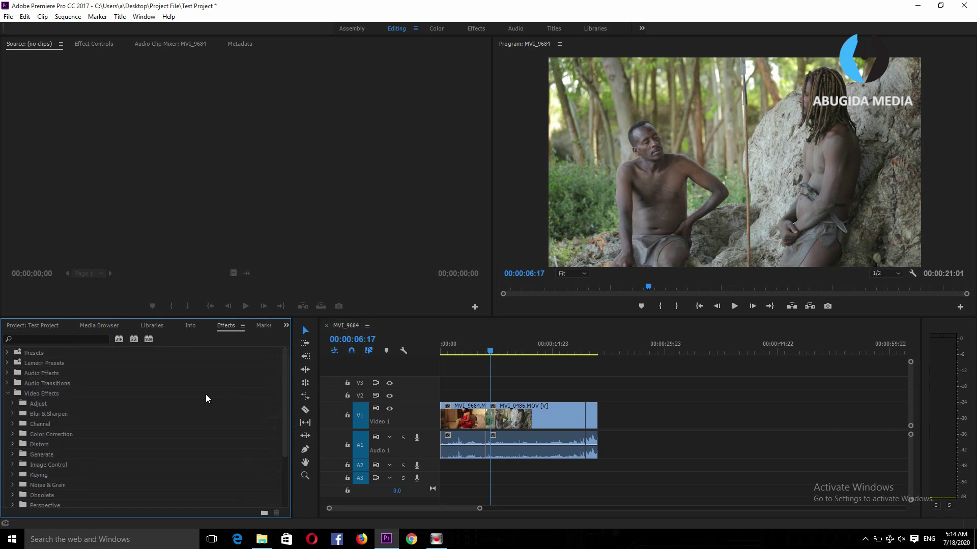
click(7, 395)
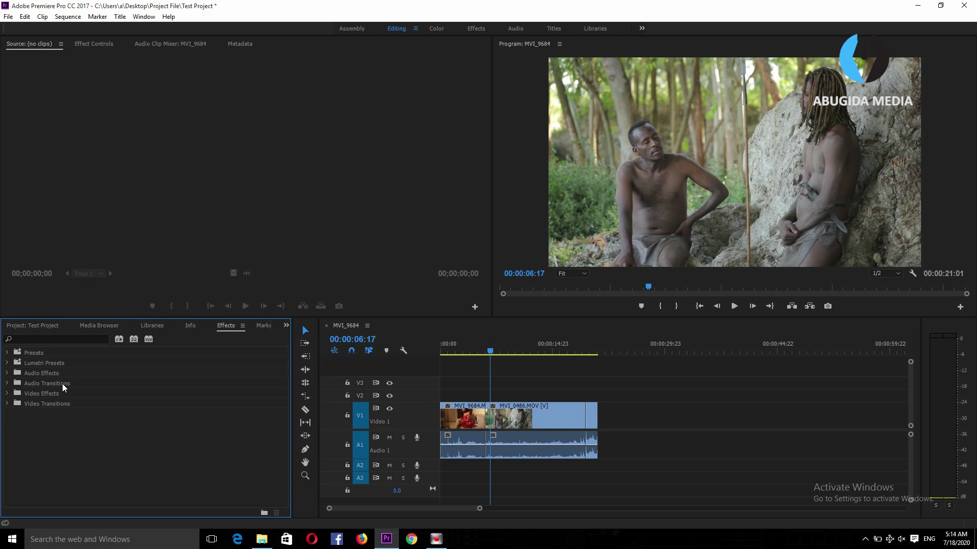
click(8, 404)
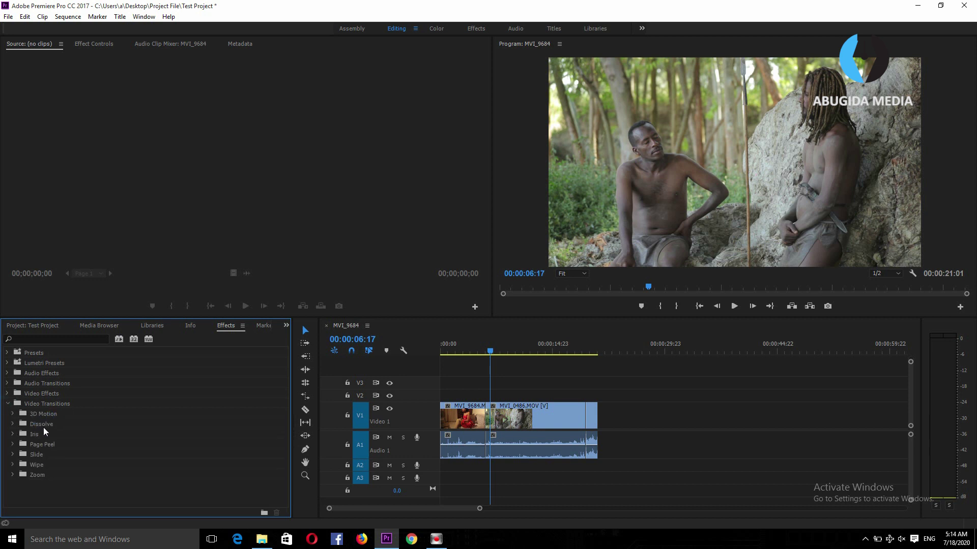
click(13, 414)
Drop Cube Spin on the V1 cut between MVI_9684 and MVI_0486 and preview it.
mouse_move(41, 422)
mouse_down()
mouse_move(115, 437)
mouse_move(490, 412)
mouse_move(487, 431)
mouse_up()
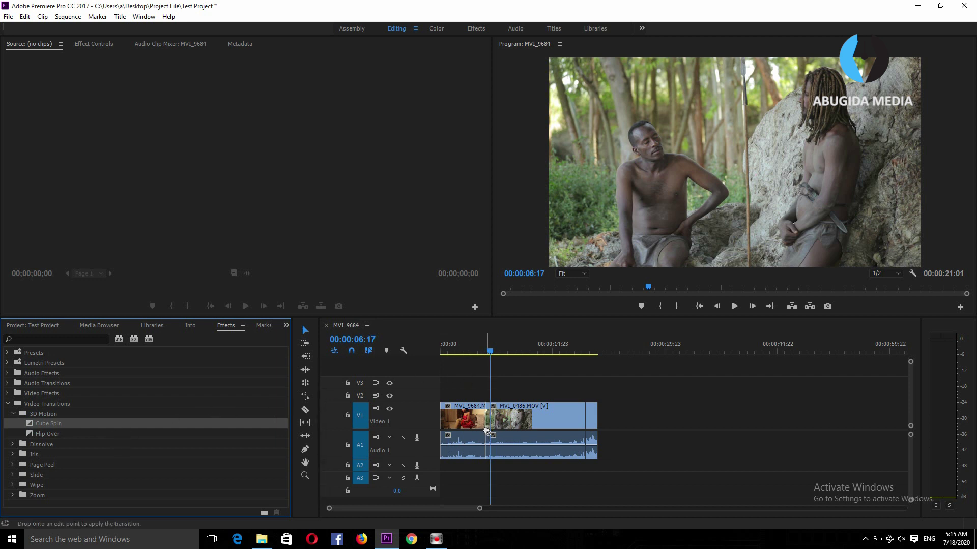
drag(487, 431, 488, 420)
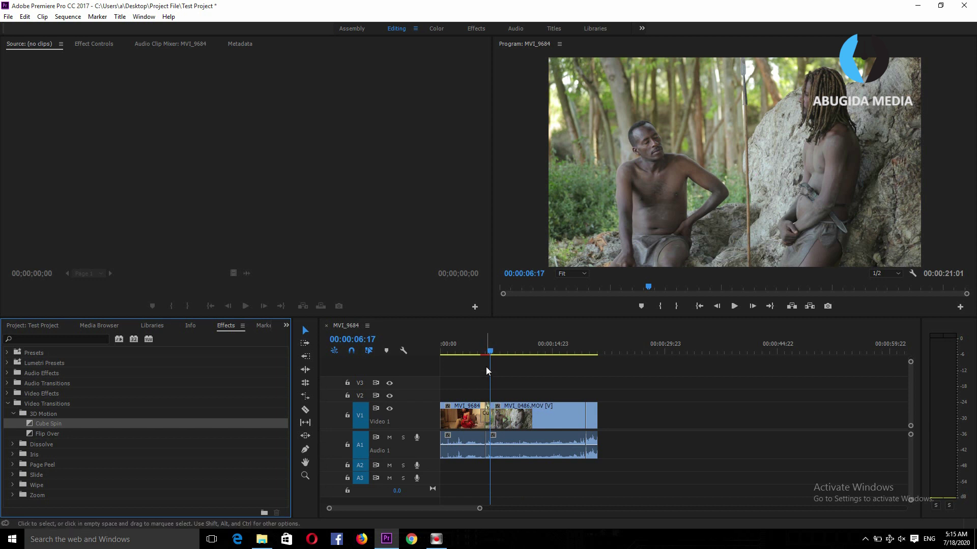
click(497, 351)
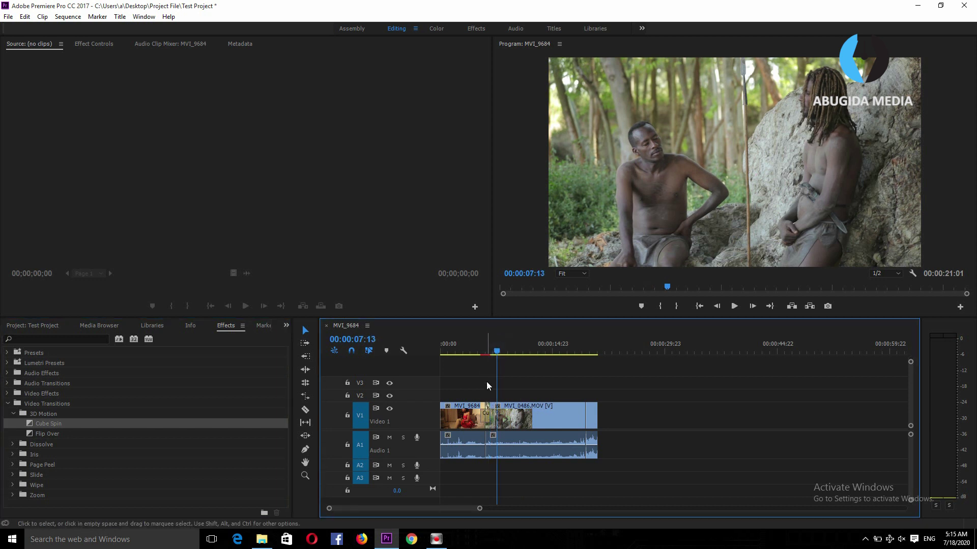
click(476, 350)
key(equal)
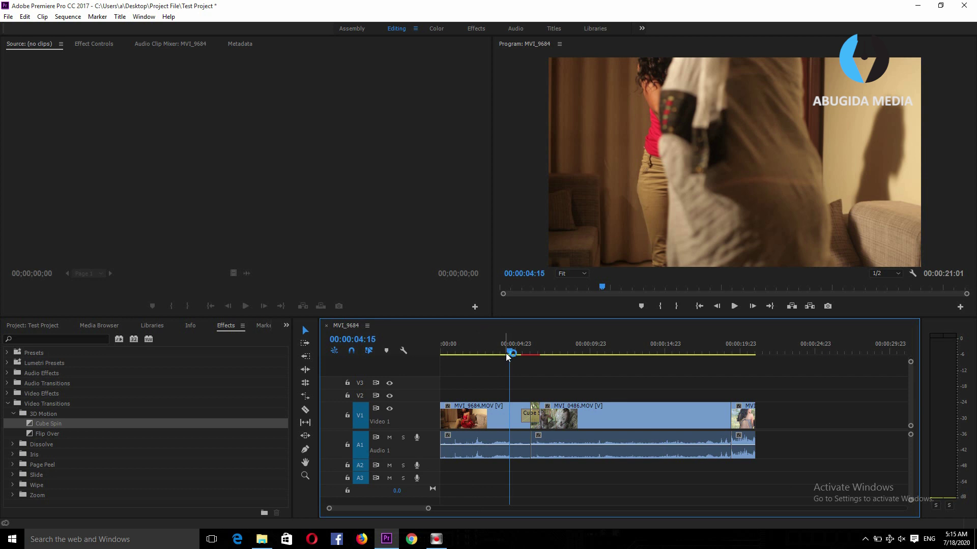
key(space)
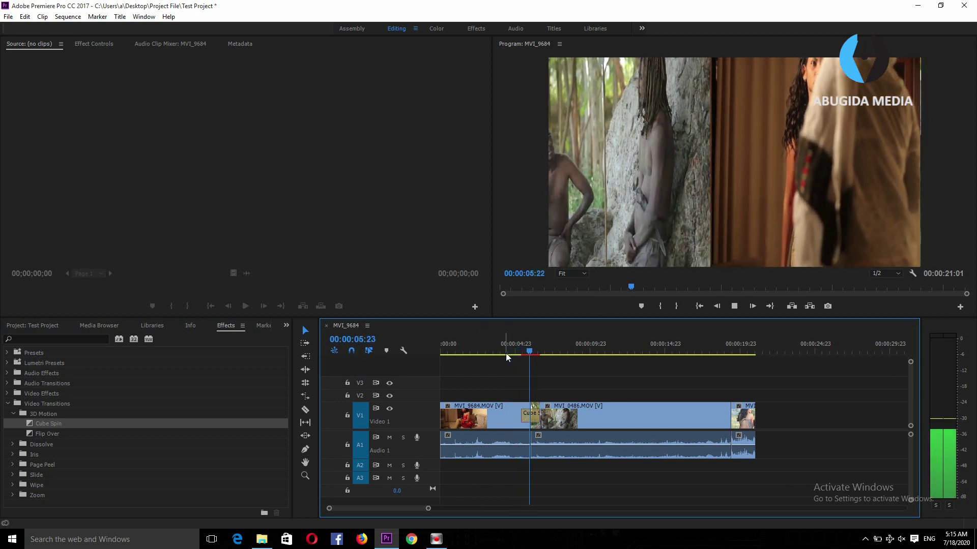
key(space)
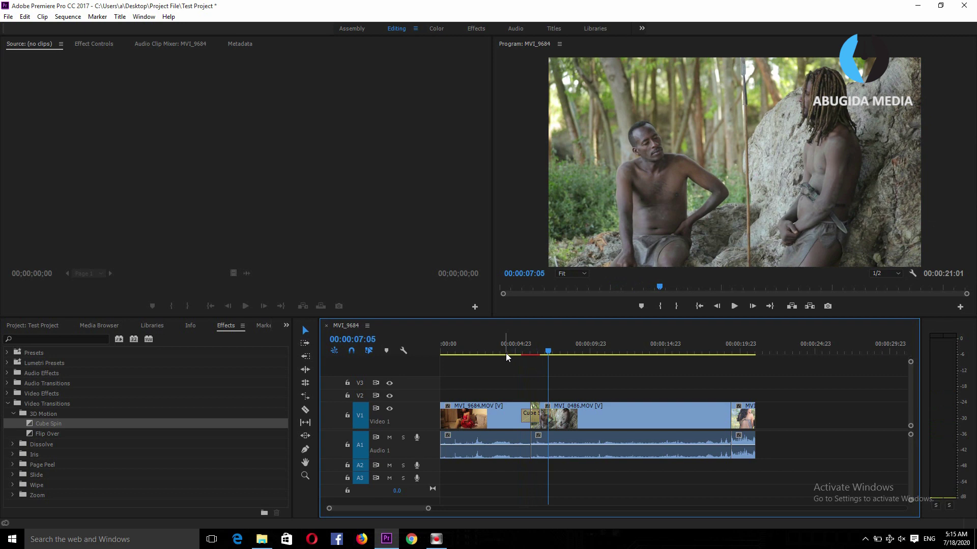
drag(506, 356, 548, 355)
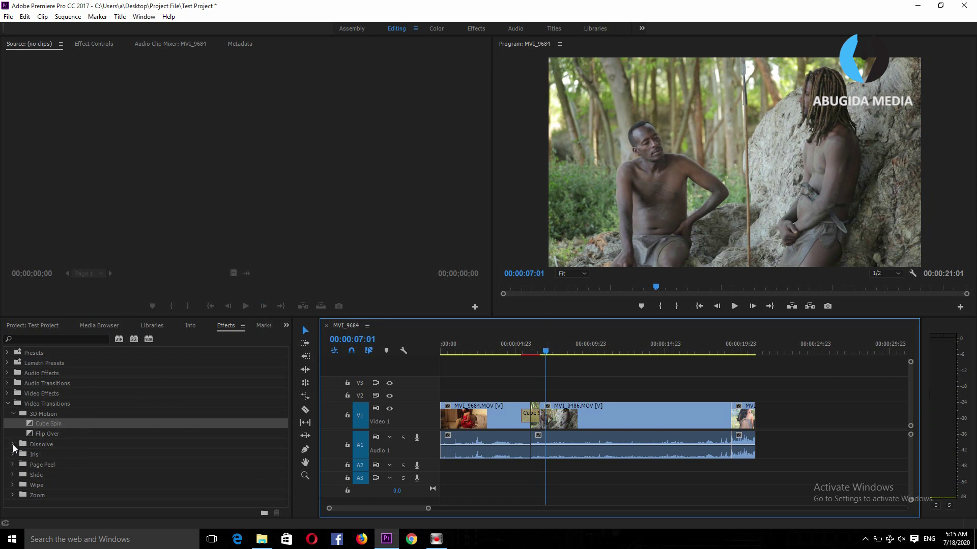
Put Cross Dissolve over the Cube Spin at the V1 cut and play it from 00:00:04:15.
click(13, 445)
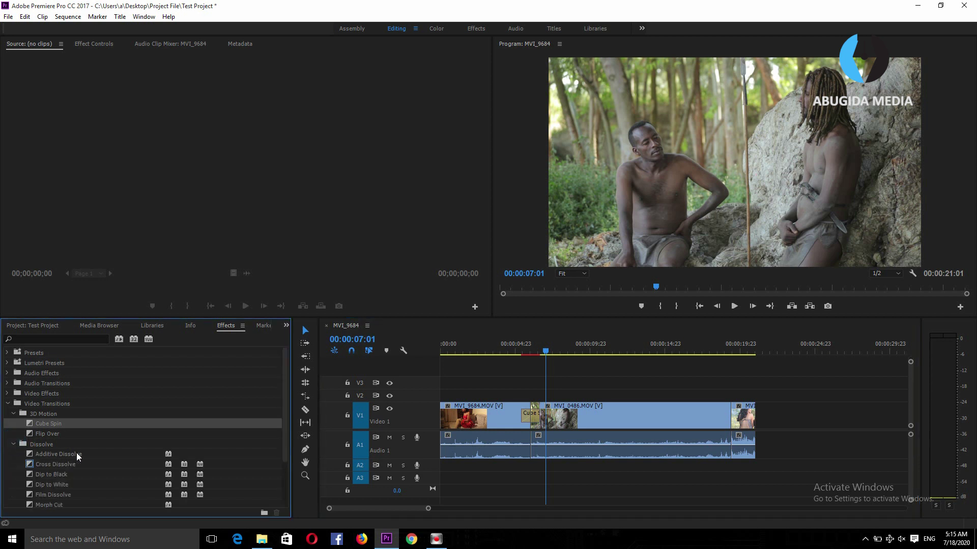
click(39, 464)
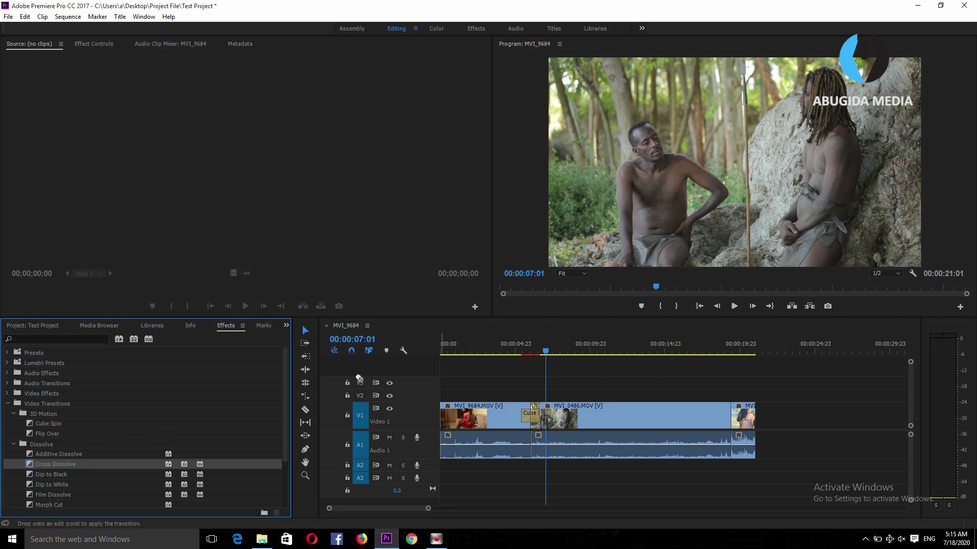
drag(528, 327, 537, 426)
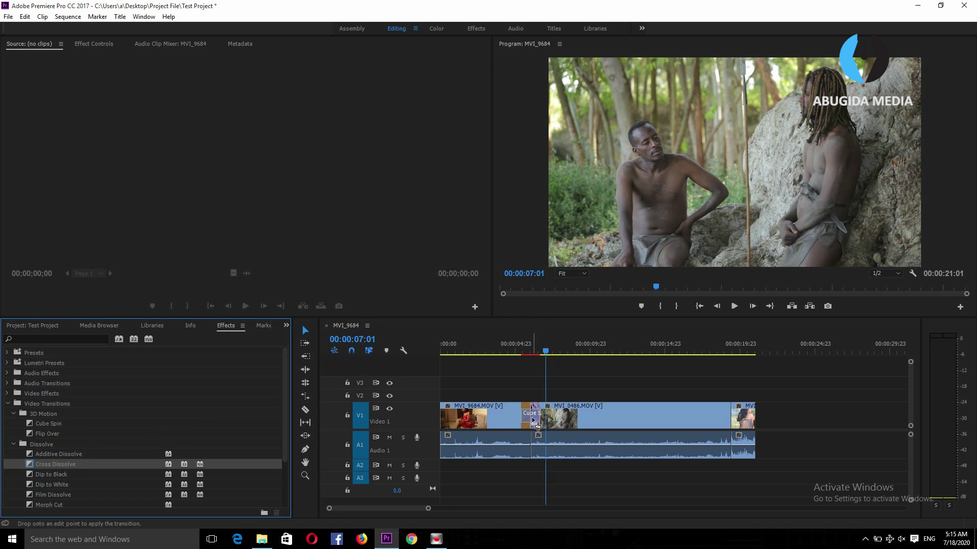
drag(538, 425, 538, 426)
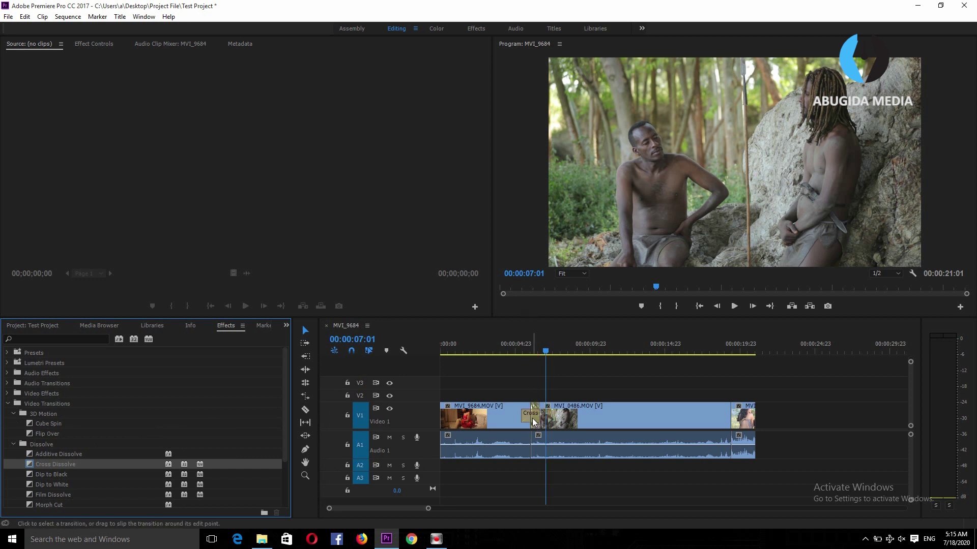
click(511, 349)
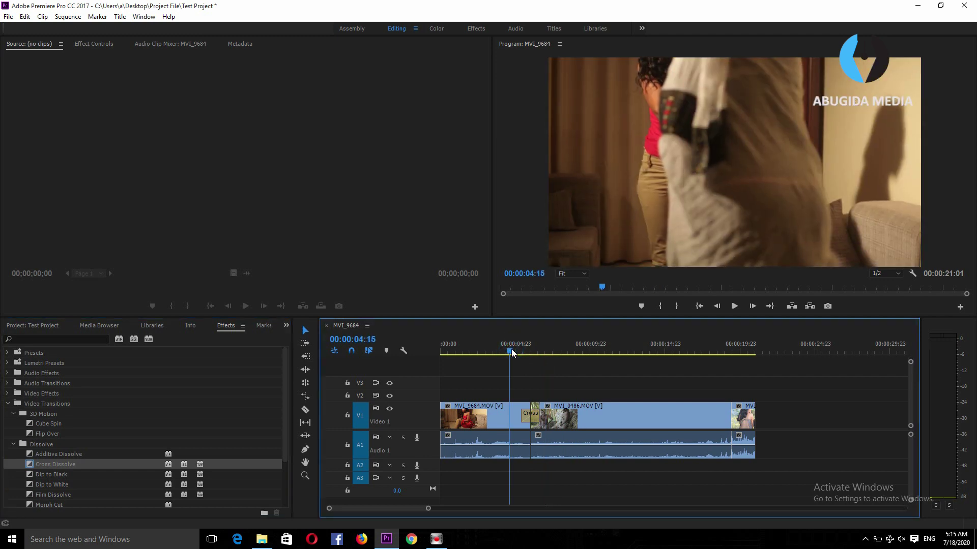
key(space)
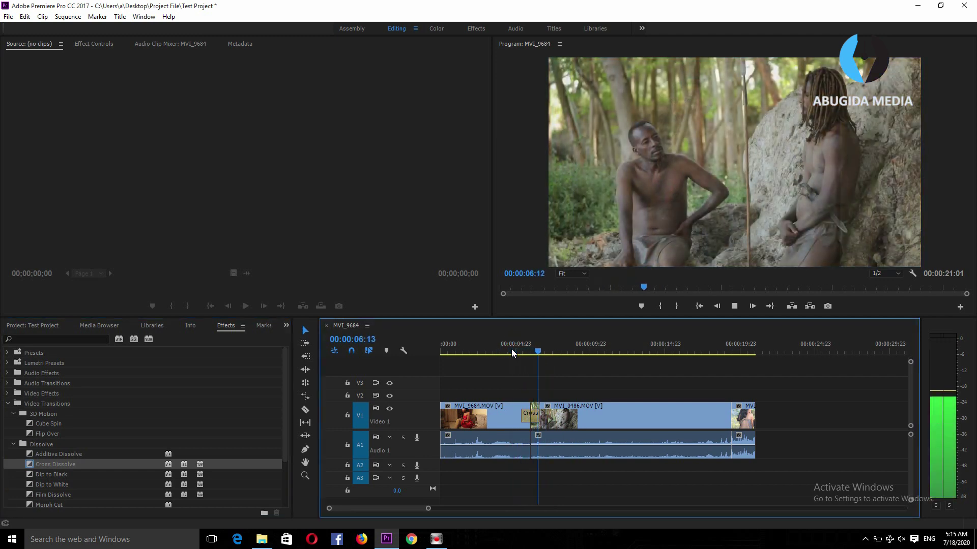
key(space)
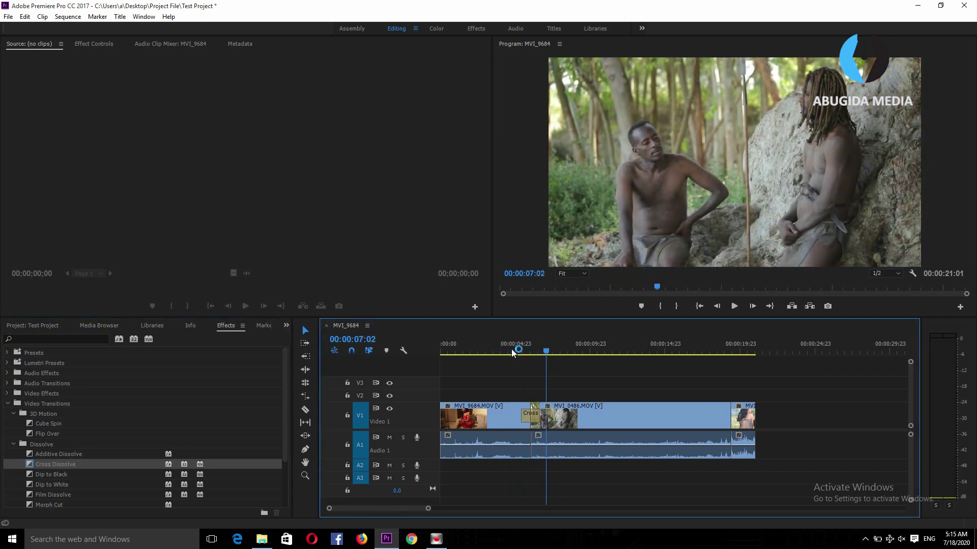
Collapse the 3D Motion, Dissolve and Video Transitions folders in the Effects panel.
click(15, 413)
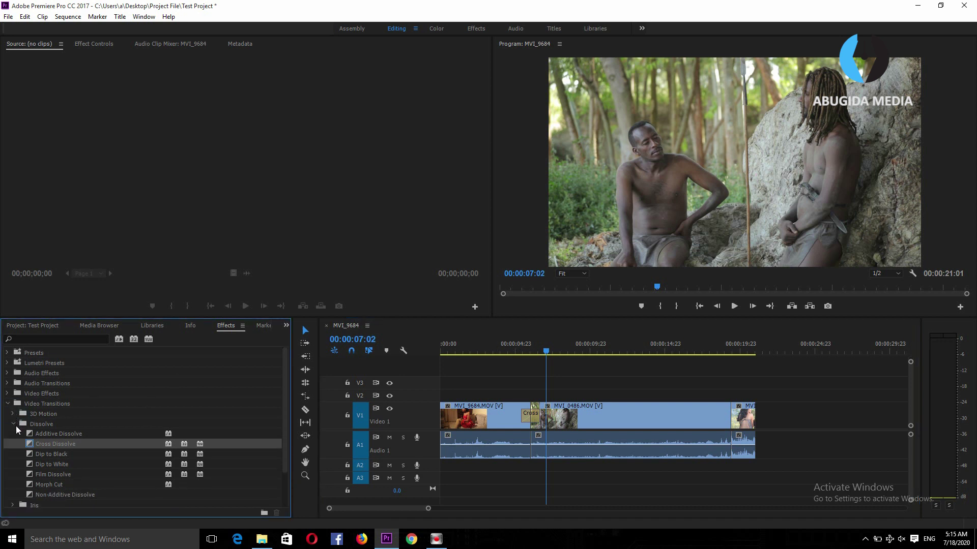
click(14, 424)
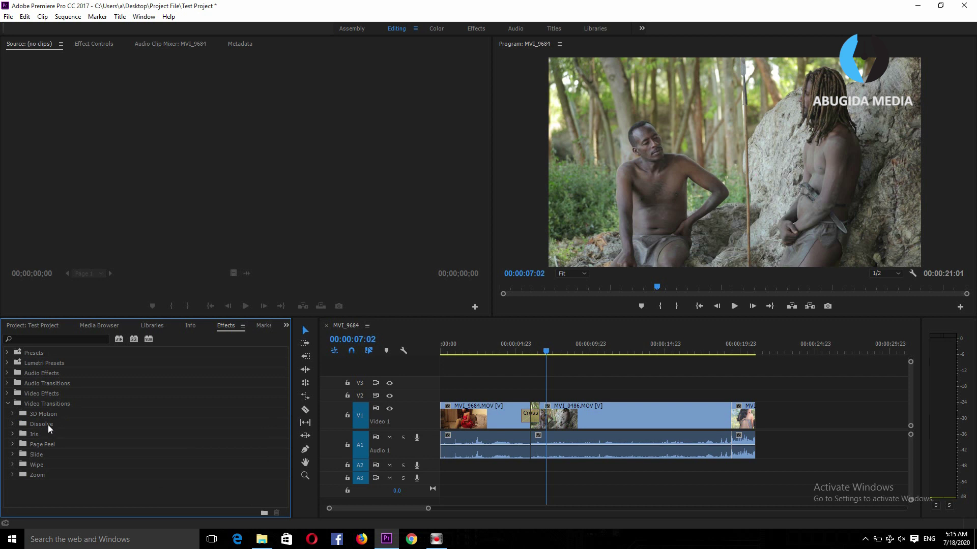
click(7, 403)
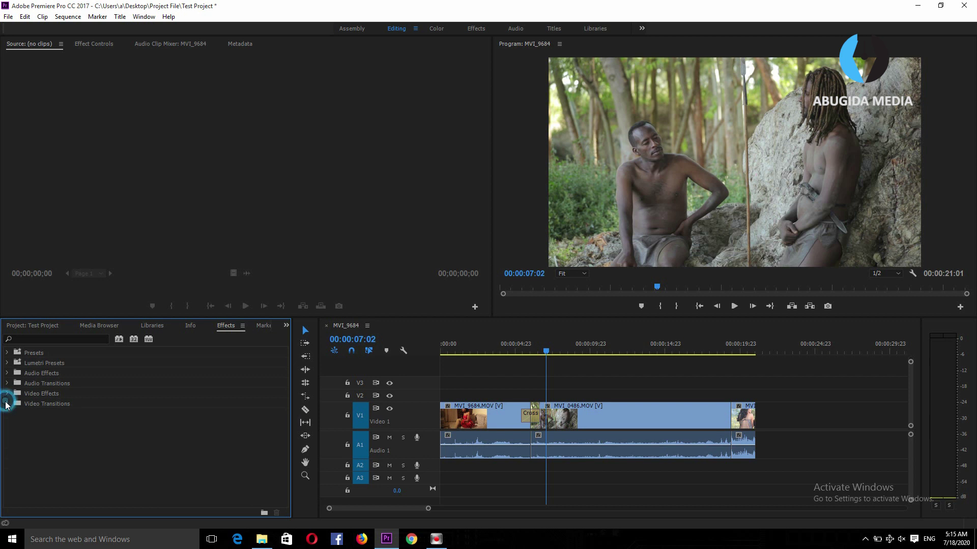
click(7, 404)
Drag Color Balance from Video Effects > Color Correction onto the MVI_0486 clip on V1.
click(9, 394)
scroll(261, 358, down, 1)
click(132, 412)
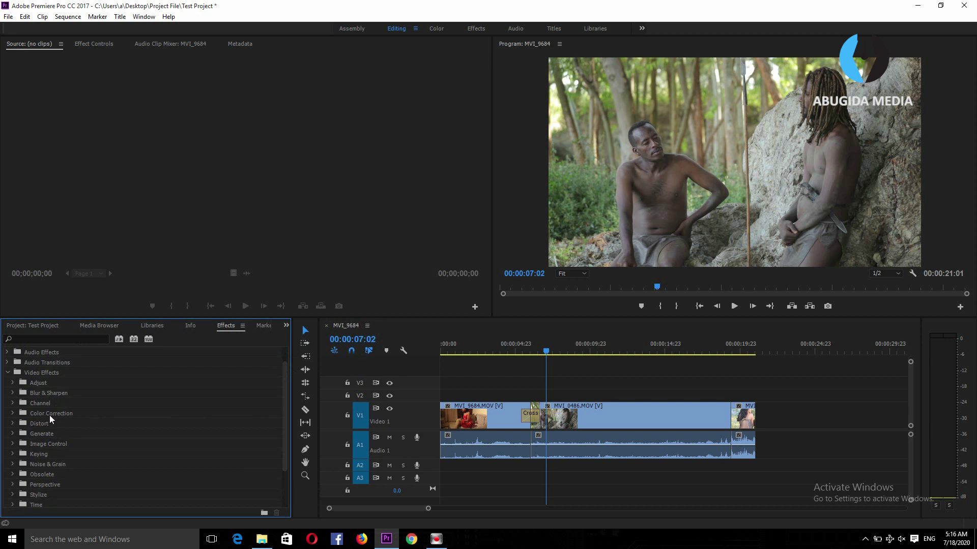
click(14, 414)
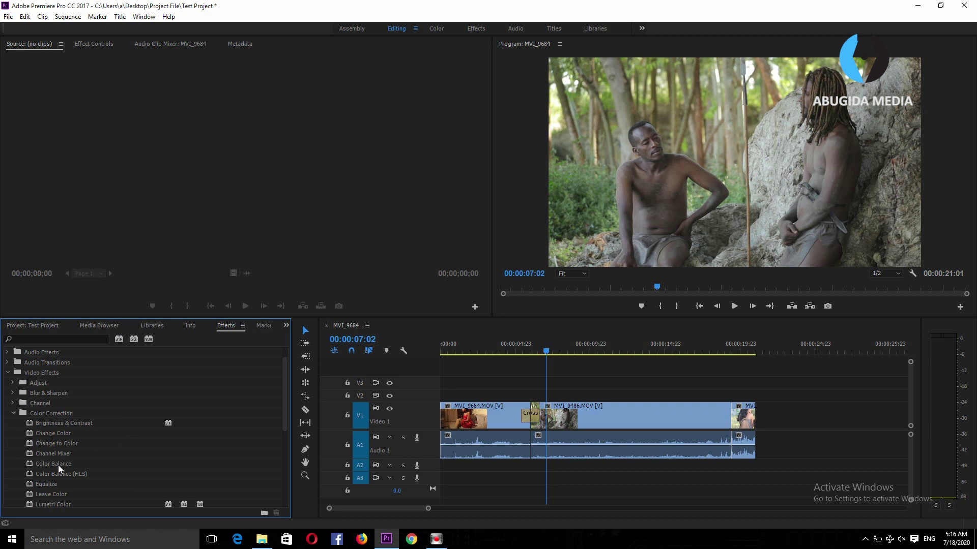
mouse_move(45, 463)
mouse_down()
mouse_move(536, 396)
mouse_move(554, 412)
mouse_up()
click(562, 415)
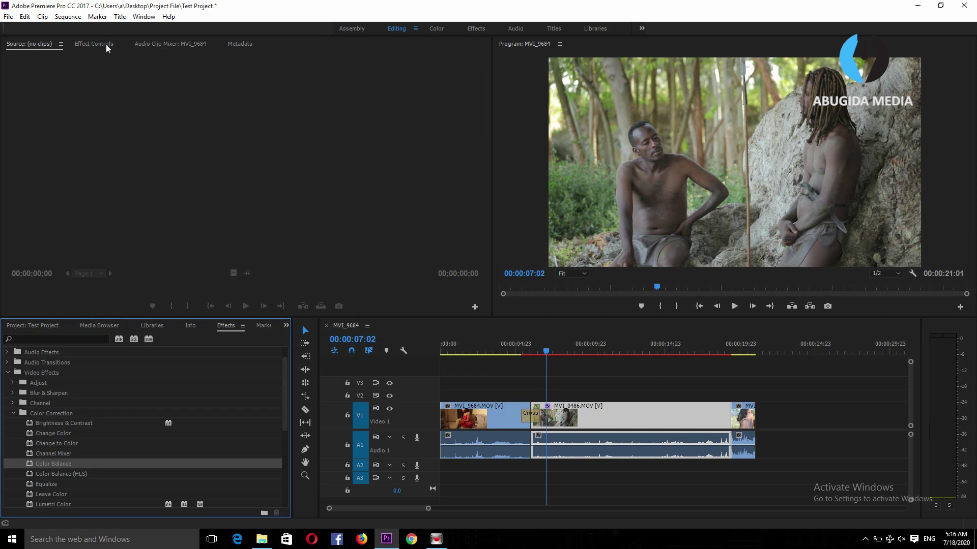
Show the MVI_0486 clip's effect settings in Effect Controls.
click(89, 44)
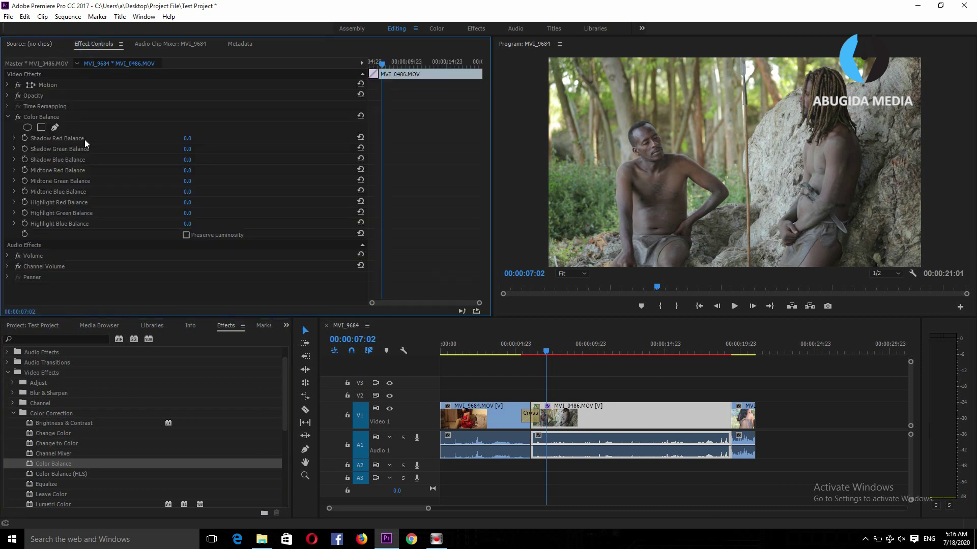
click(554, 383)
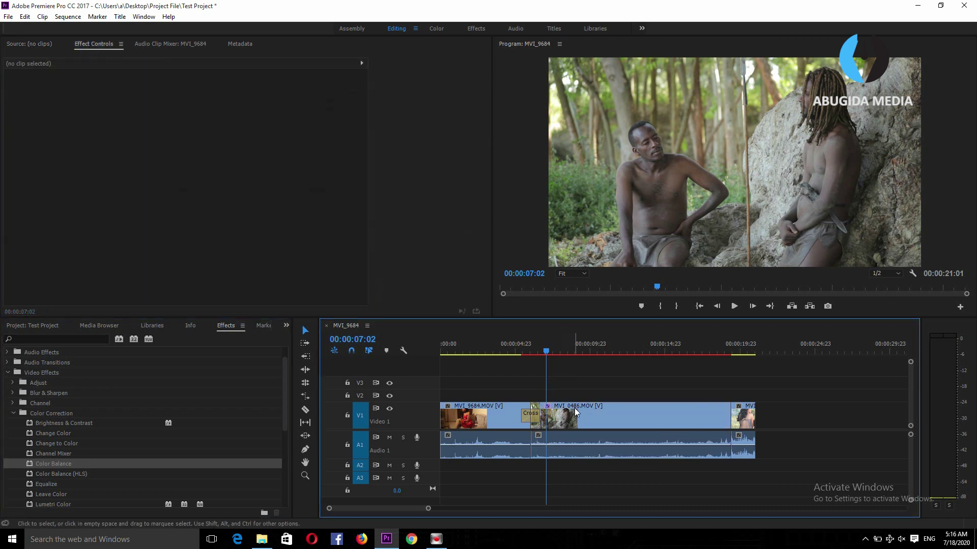
click(574, 408)
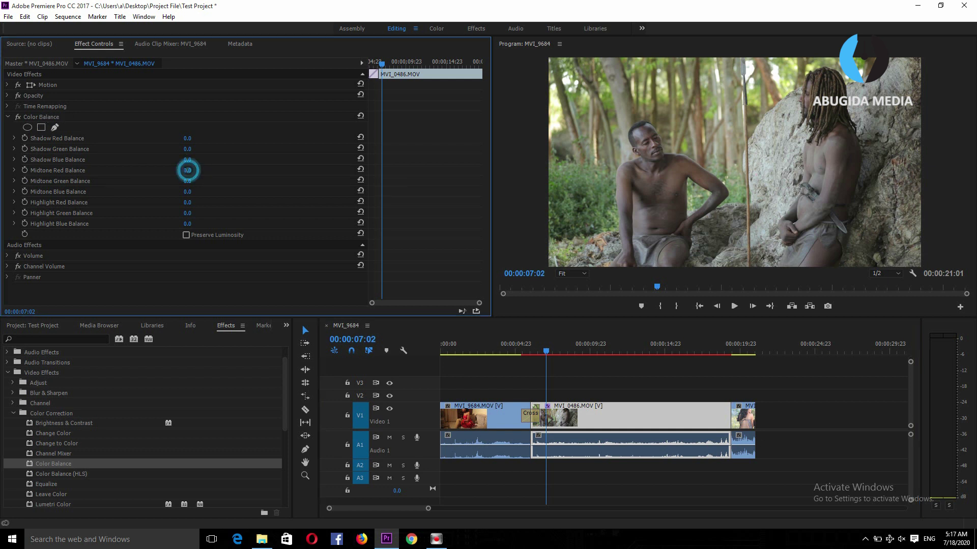
Adjust Color Balance Midtone Red, Highlight Red, Midtone Blue 47 and Shadow Green 35 for a cooler tint.
drag(187, 171, 193, 170)
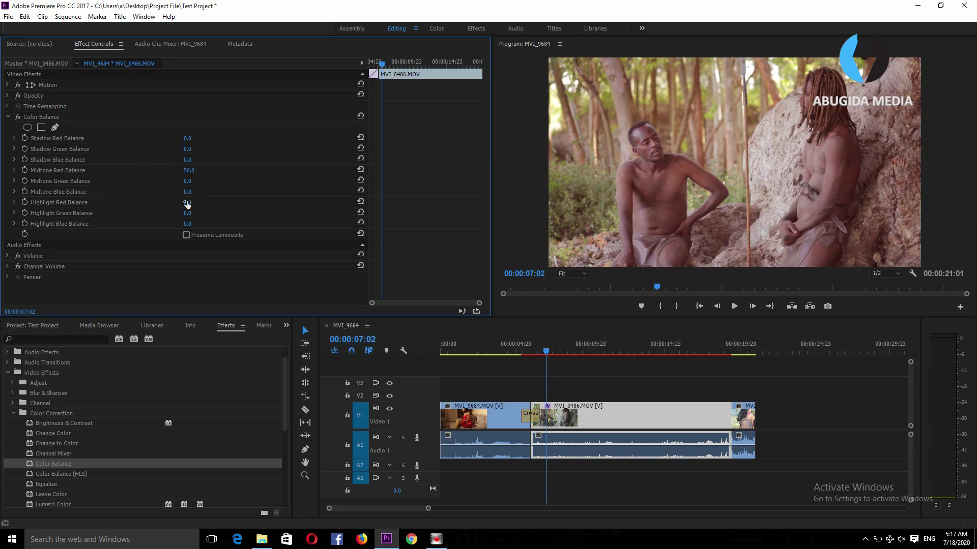
mouse_move(187, 203)
mouse_down()
mouse_move(200, 203)
mouse_move(148, 202)
mouse_move(222, 192)
mouse_move(196, 194)
mouse_move(210, 220)
mouse_up()
click(190, 220)
drag(187, 149, 205, 149)
click(718, 343)
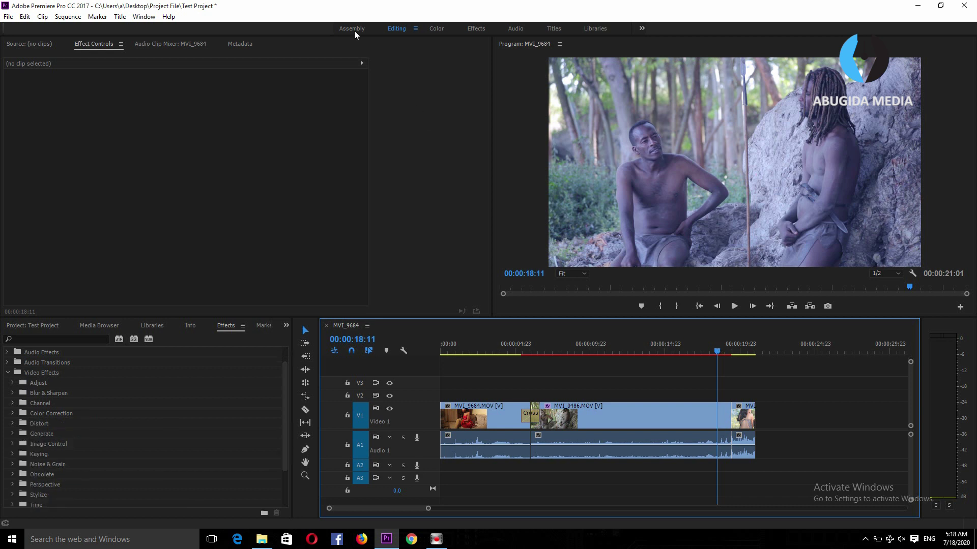
Cycle through the Color, Effects, Audio and Titles workspaces, then return to Editing.
click(436, 29)
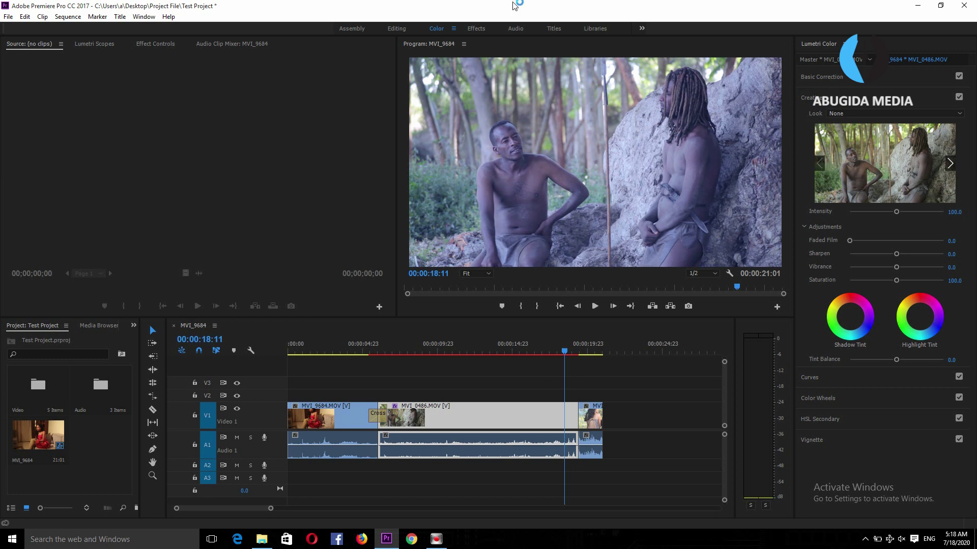
click(476, 29)
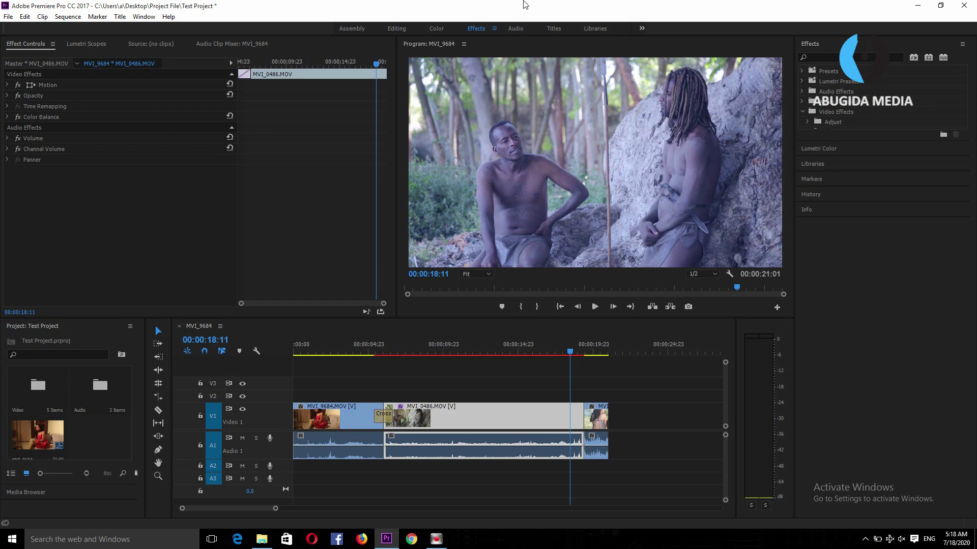
click(515, 29)
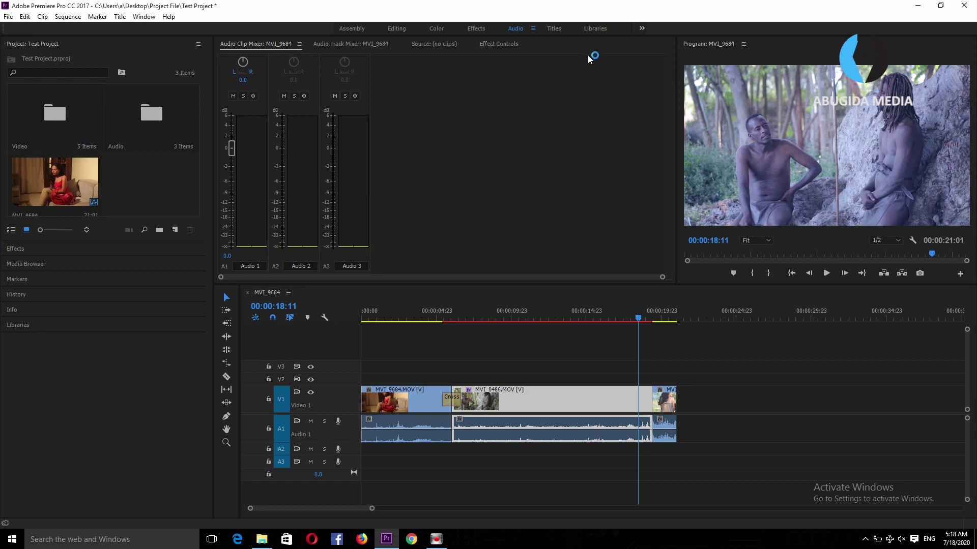
click(554, 28)
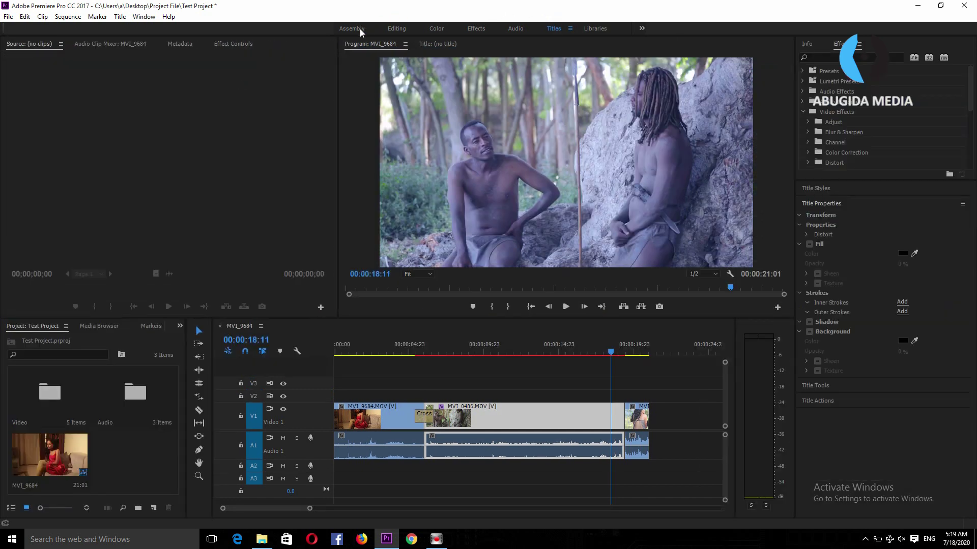
click(397, 28)
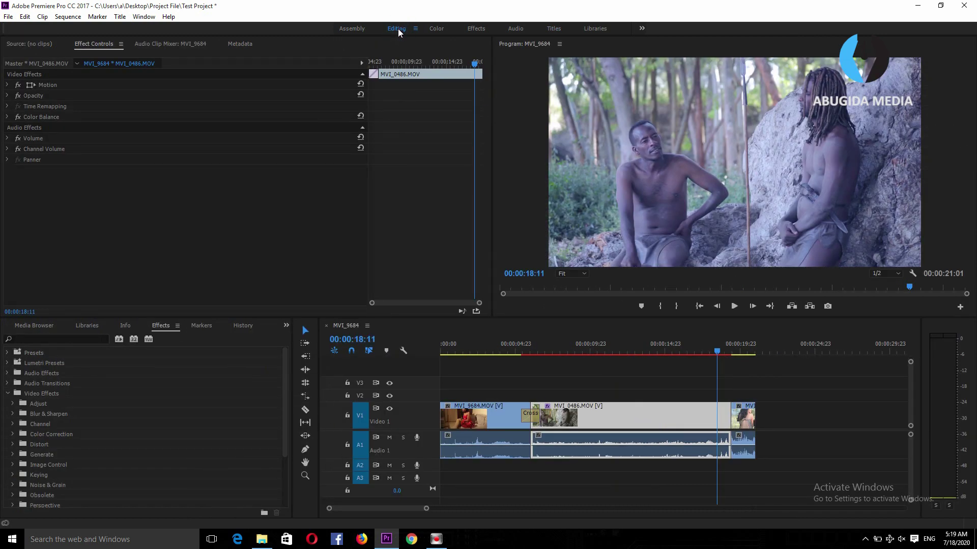
key(End)
Zoom the timeline out and switch the lower-left panel from Media Browser to the Test Project bin.
key(minus)
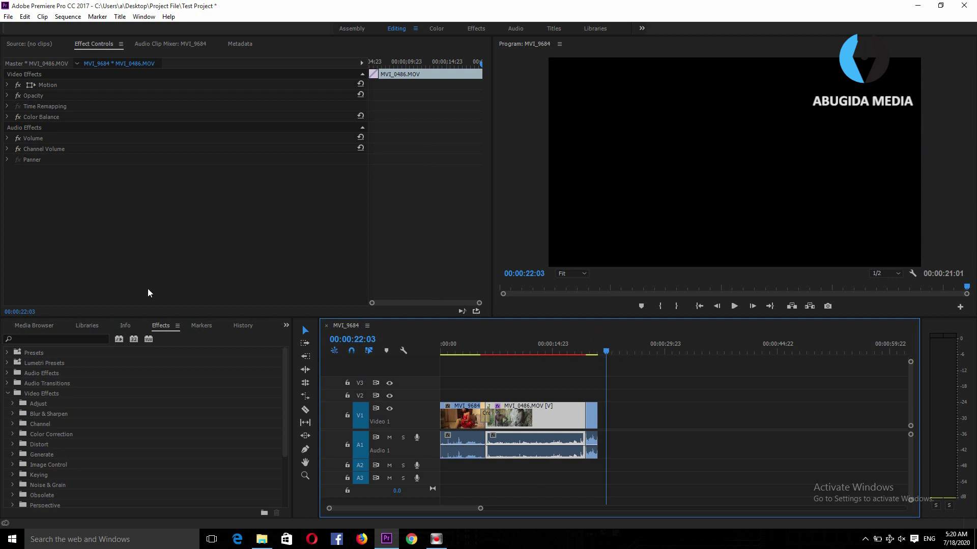
click(45, 325)
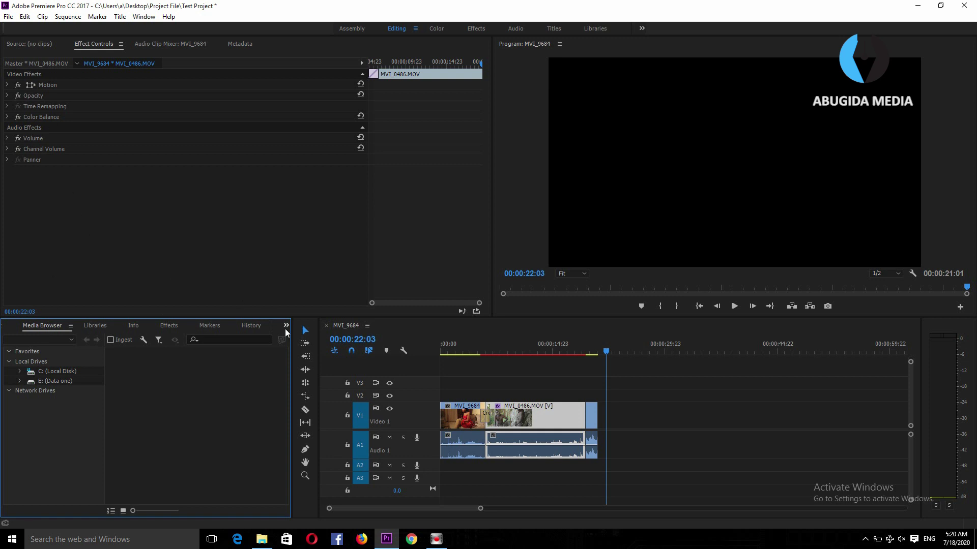
click(286, 327)
click(299, 340)
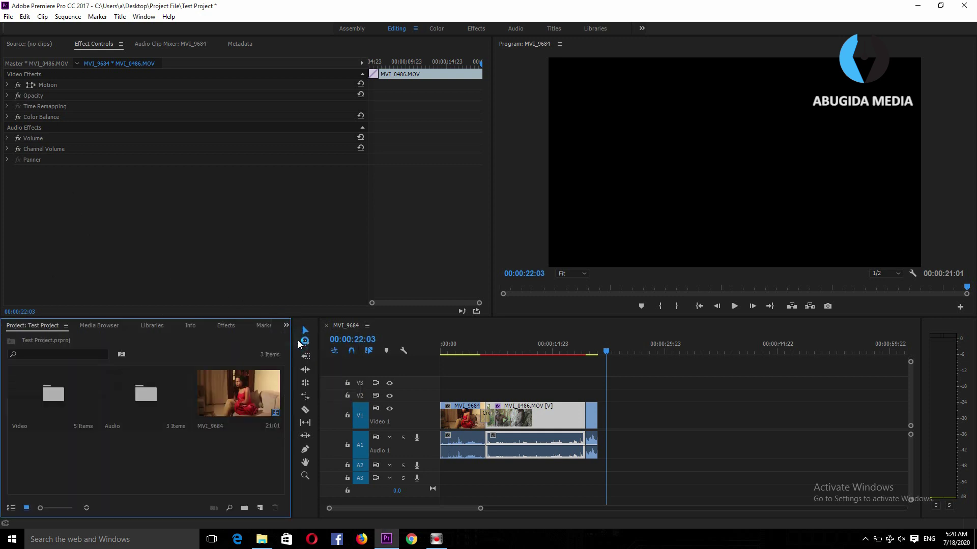
click(233, 463)
Create a new 1920x1080 title named 'a' from the Project panel's New Item menu.
click(260, 508)
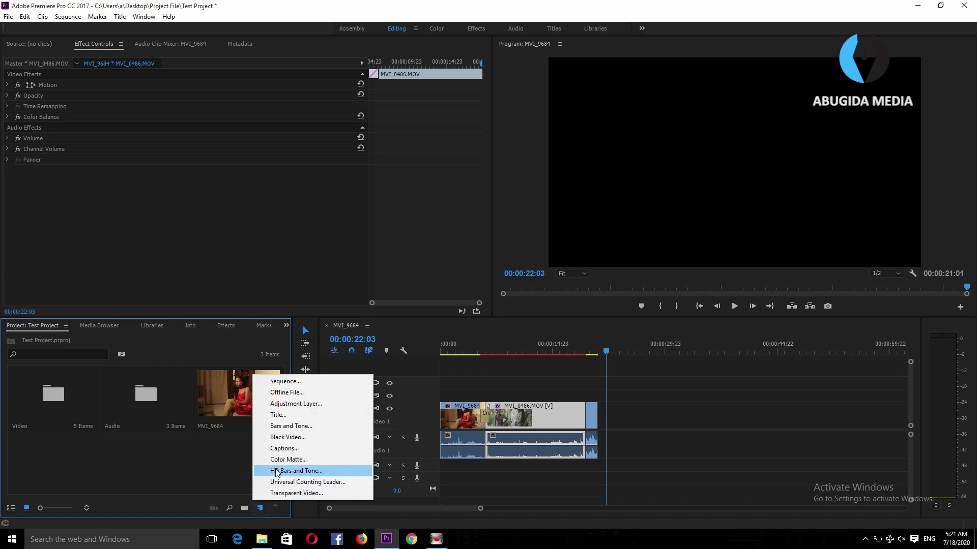
click(288, 420)
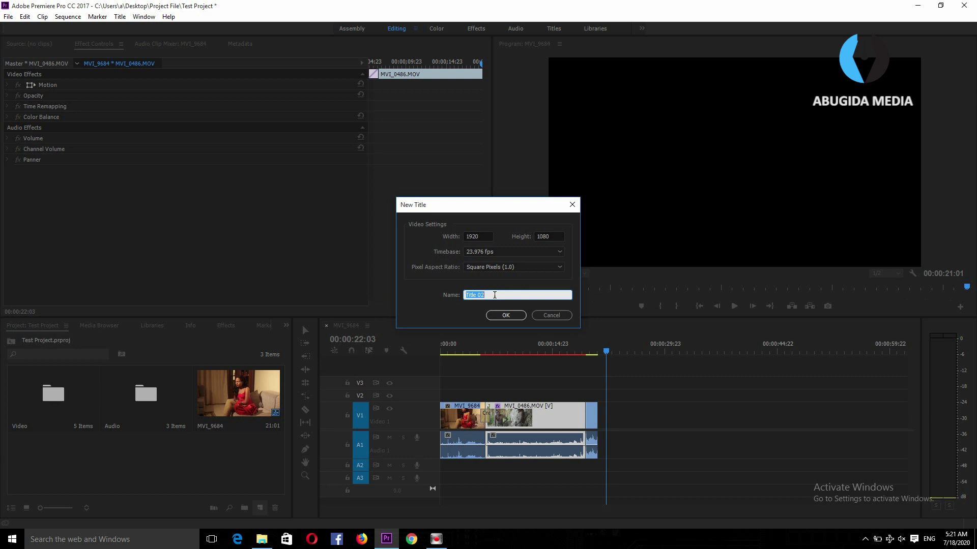
text(a)
click(512, 316)
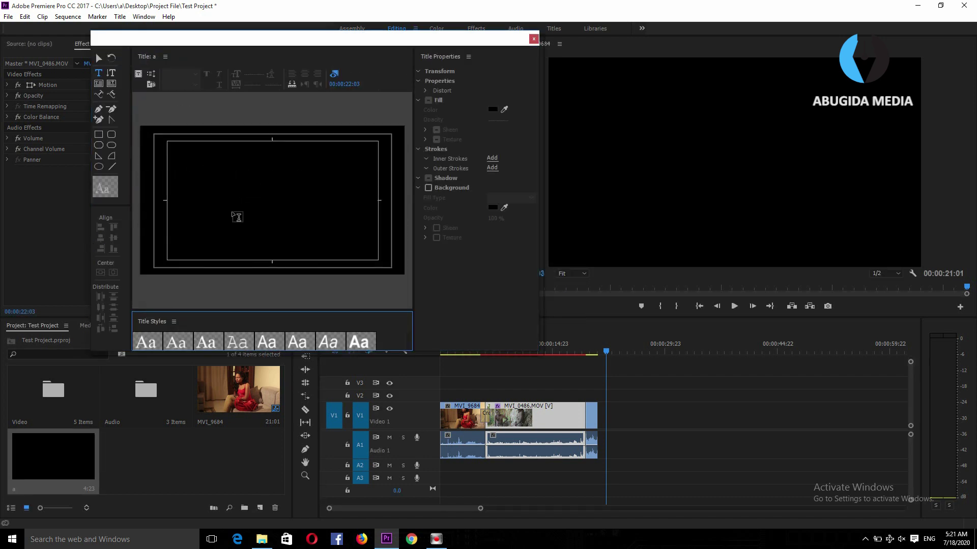
Type 'Abugida Media' on the title canvas and nudge it slightly upward.
click(104, 75)
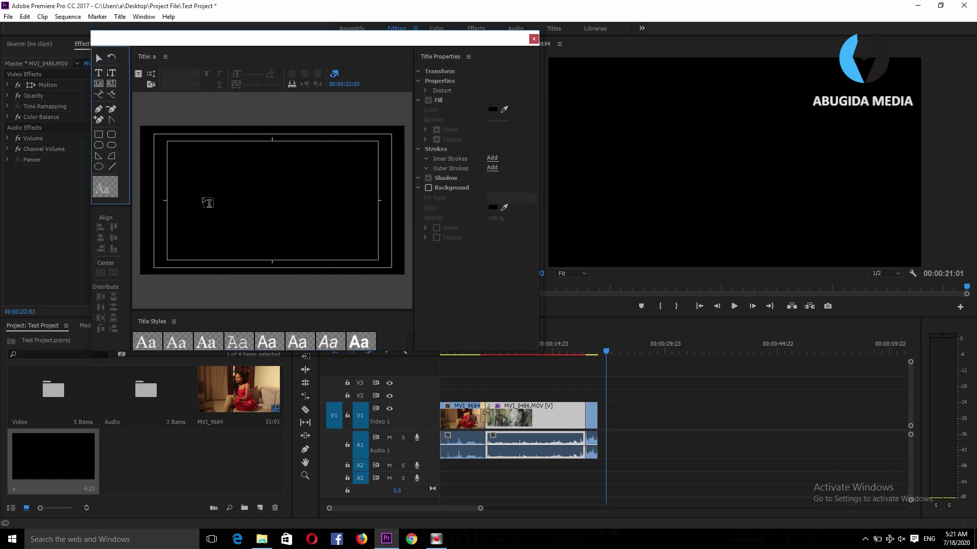
click(223, 207)
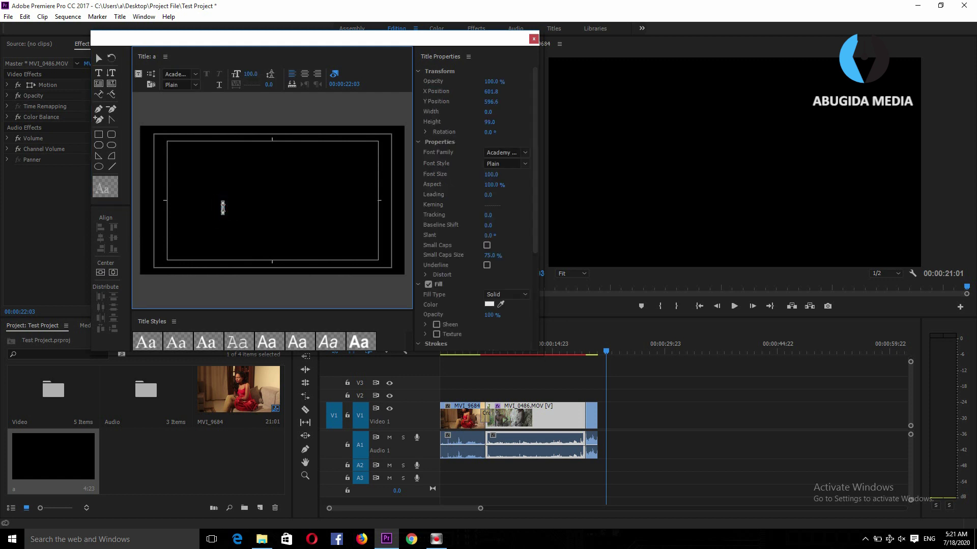
text(A)
text(bugida Media)
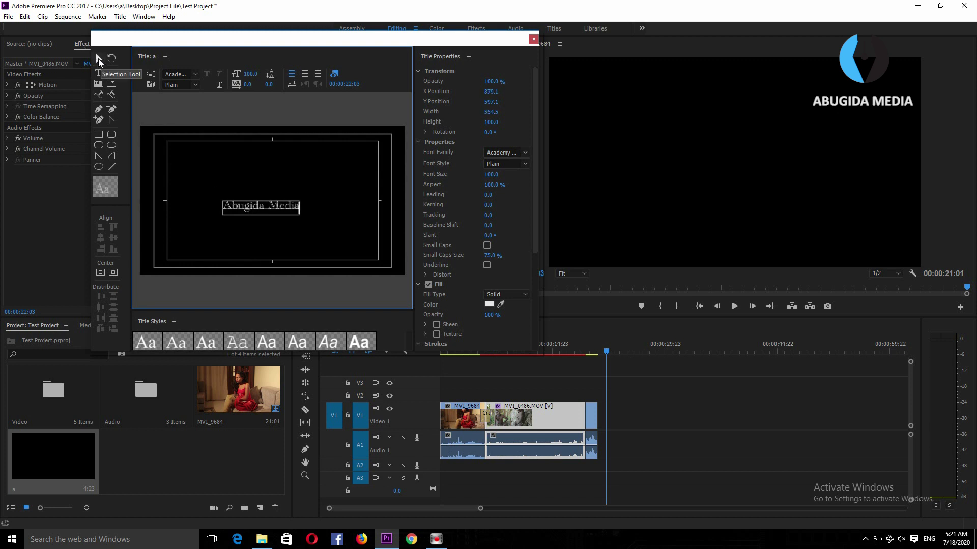
click(99, 58)
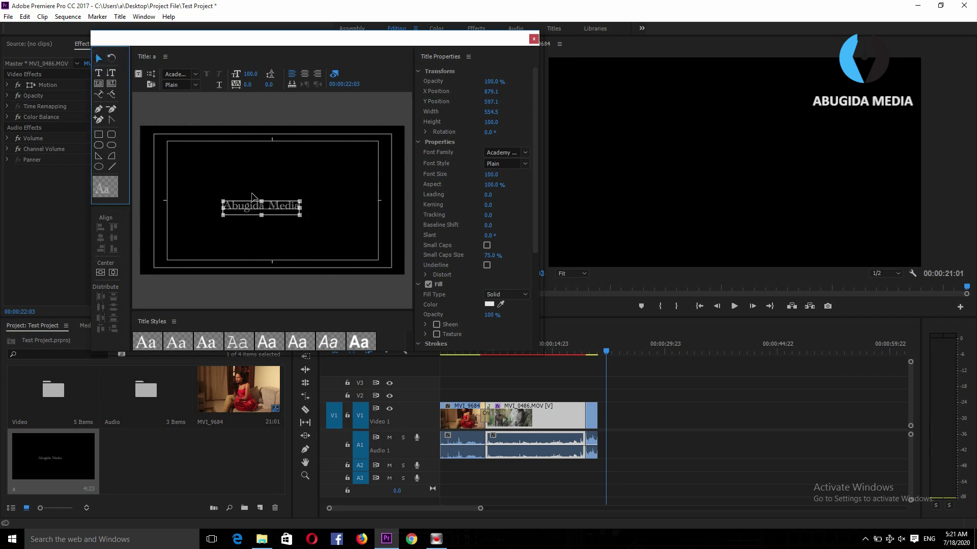
mouse_move(245, 205)
mouse_down()
mouse_move(202, 161)
mouse_move(255, 245)
mouse_move(309, 218)
mouse_move(260, 199)
mouse_up()
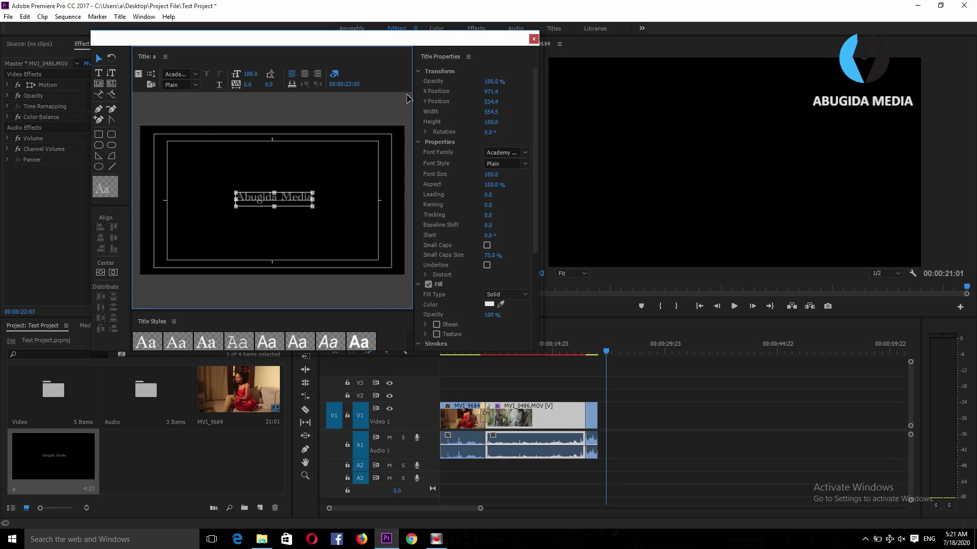
Set the text's fill colour to pure red FF0000.
click(490, 305)
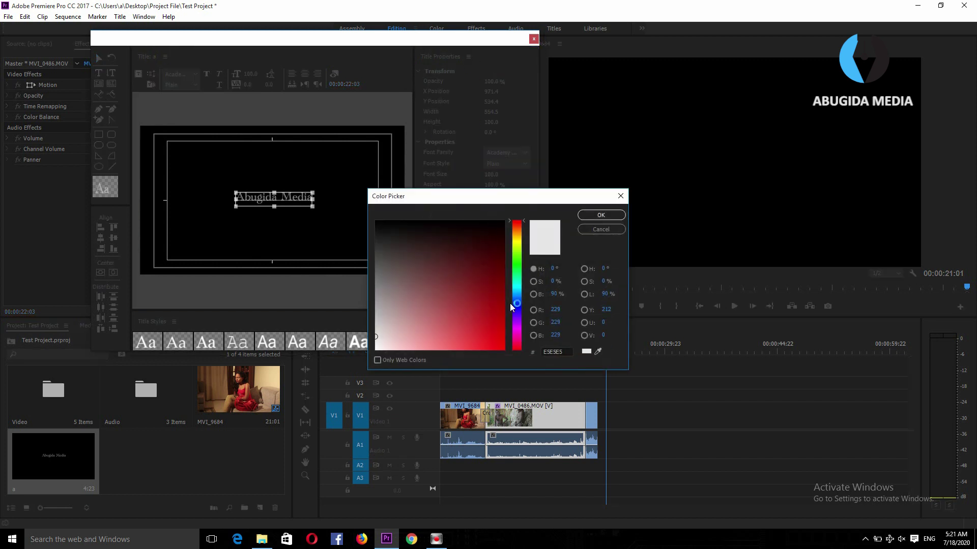
click(497, 315)
drag(504, 356, 505, 357)
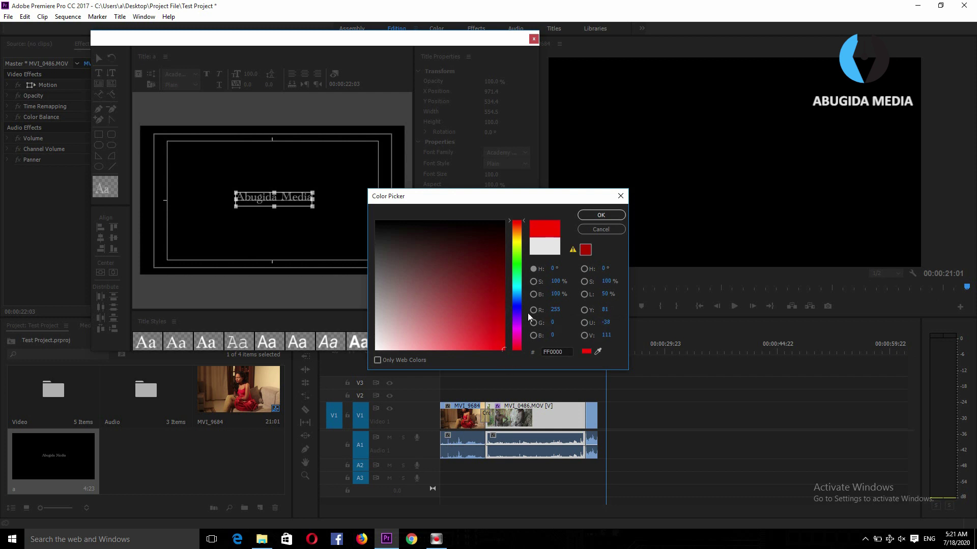
click(601, 214)
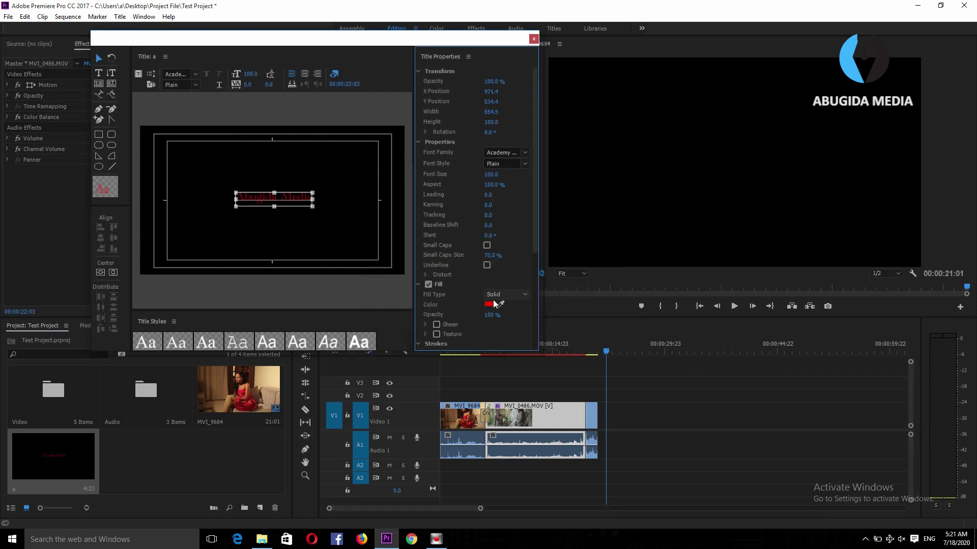
mouse_move(536, 197)
mouse_down()
mouse_move(537, 274)
mouse_move(526, 127)
mouse_up()
Add title 'a' to the timeline and move it onto V2 at the sequence start.
click(533, 39)
double_click(62, 466)
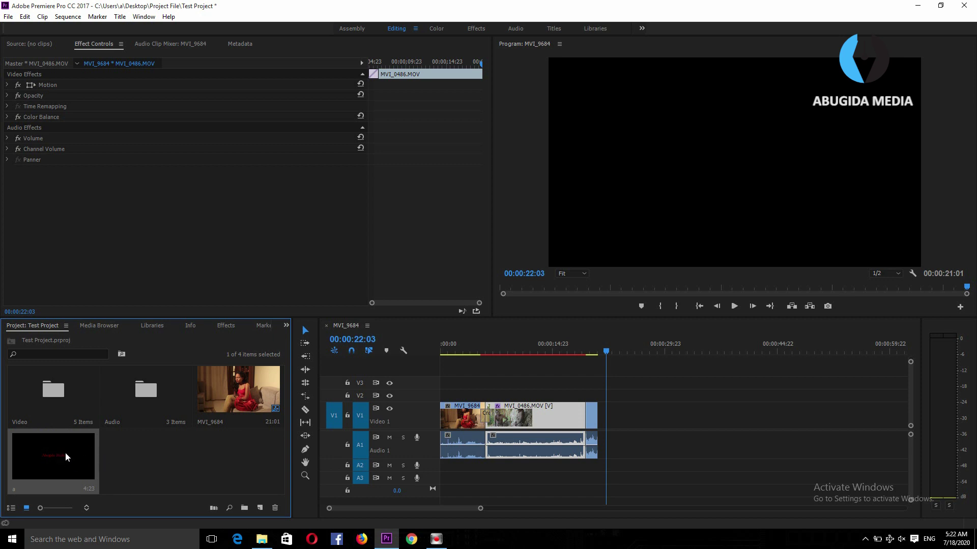
mouse_move(65, 452)
mouse_down()
mouse_move(604, 391)
mouse_move(625, 415)
mouse_up()
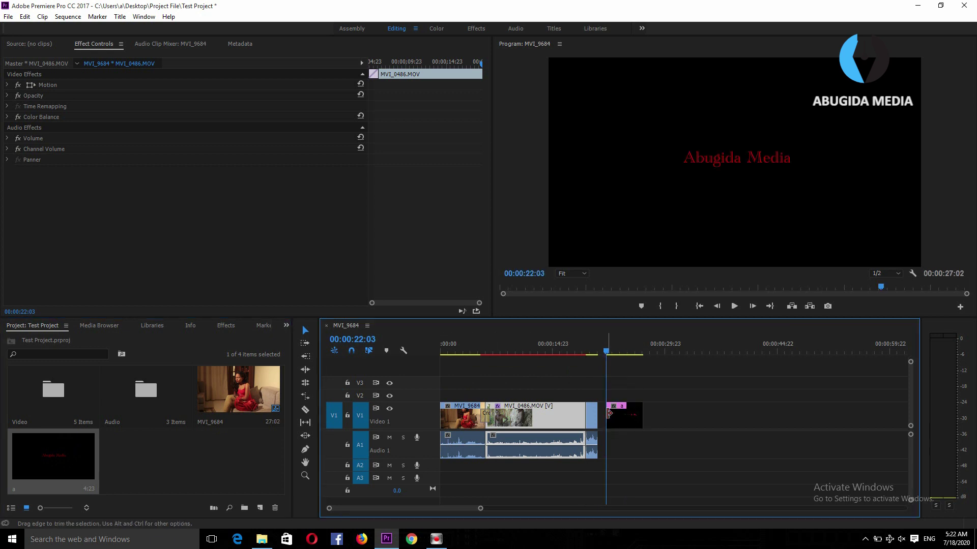
click(615, 349)
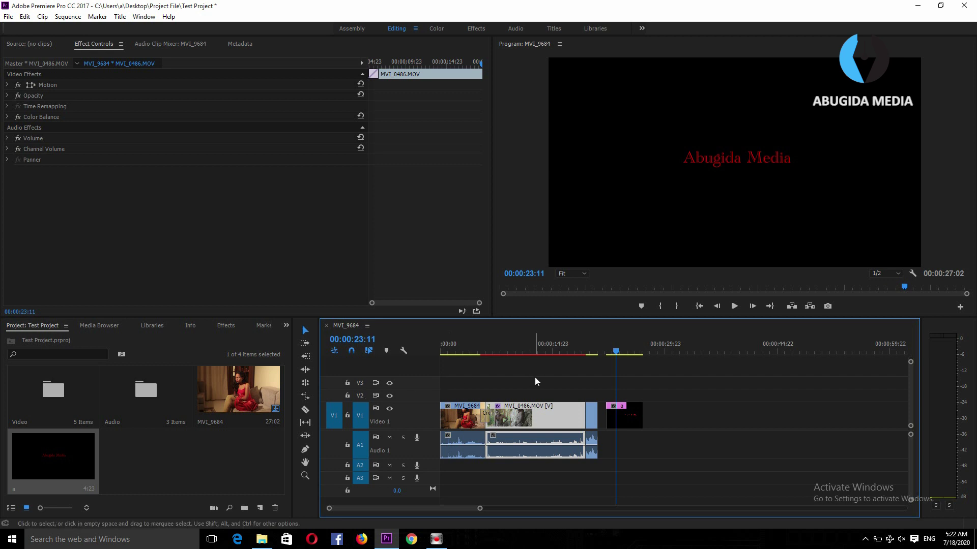
drag(624, 413, 462, 396)
Reopen title 'a' and change the Abugida Media text colour to black.
click(456, 355)
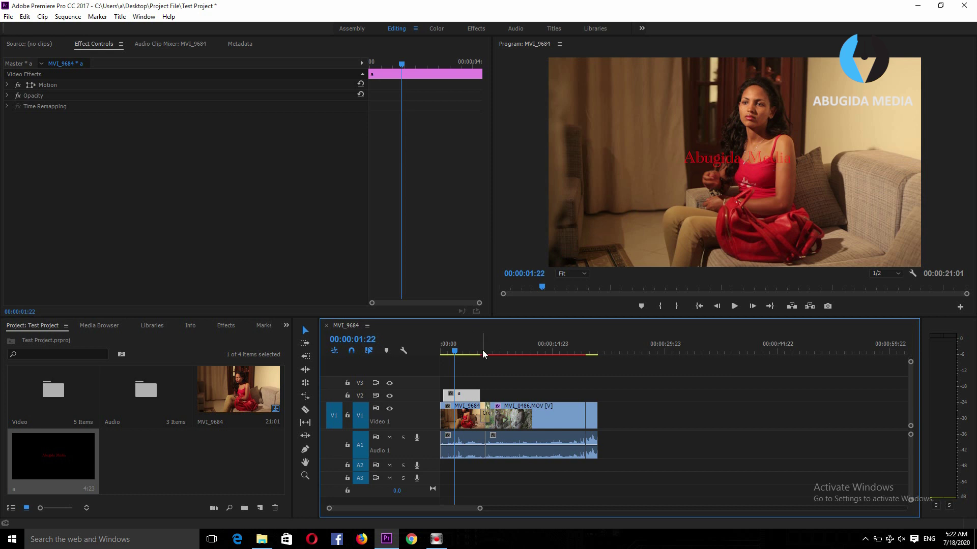
double_click(471, 396)
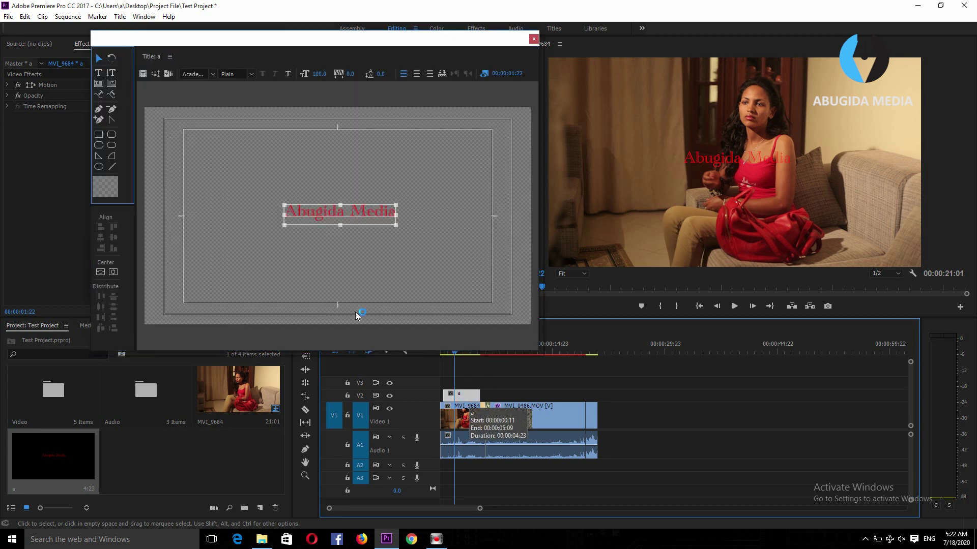
click(99, 72)
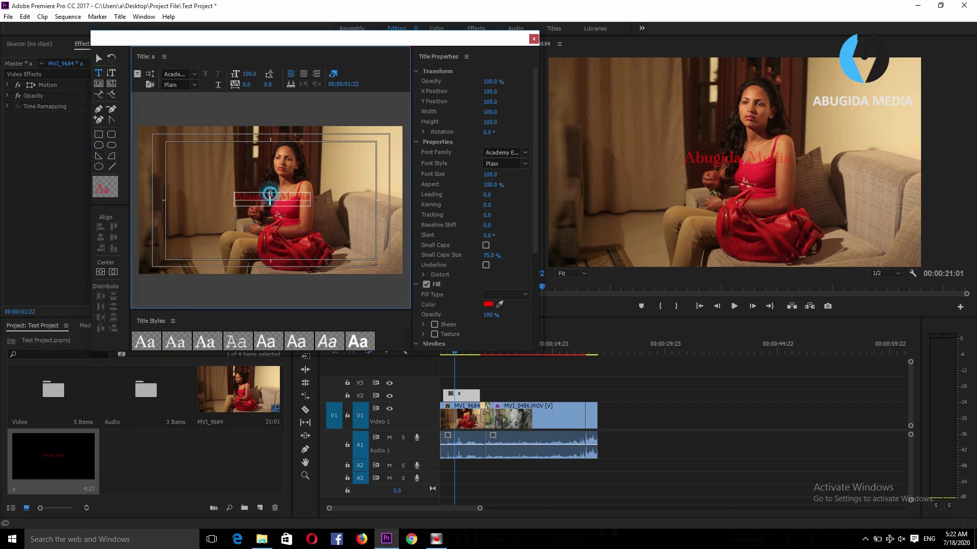
click(269, 192)
drag(238, 198, 312, 198)
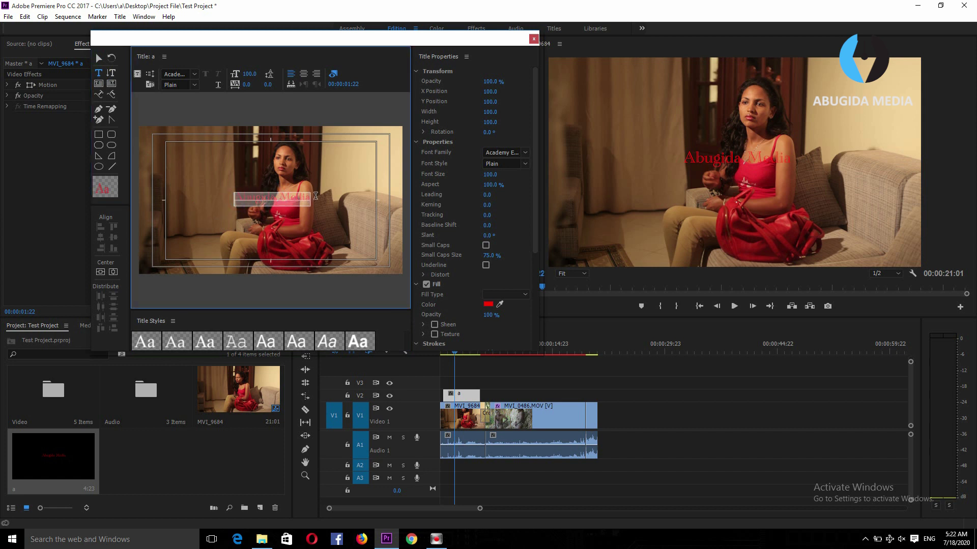
click(489, 306)
drag(477, 249, 514, 218)
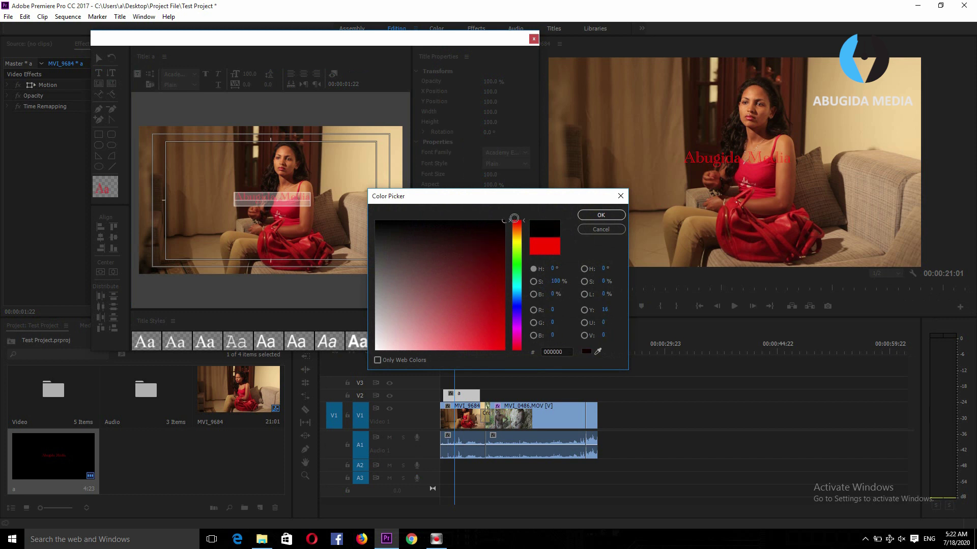
click(600, 215)
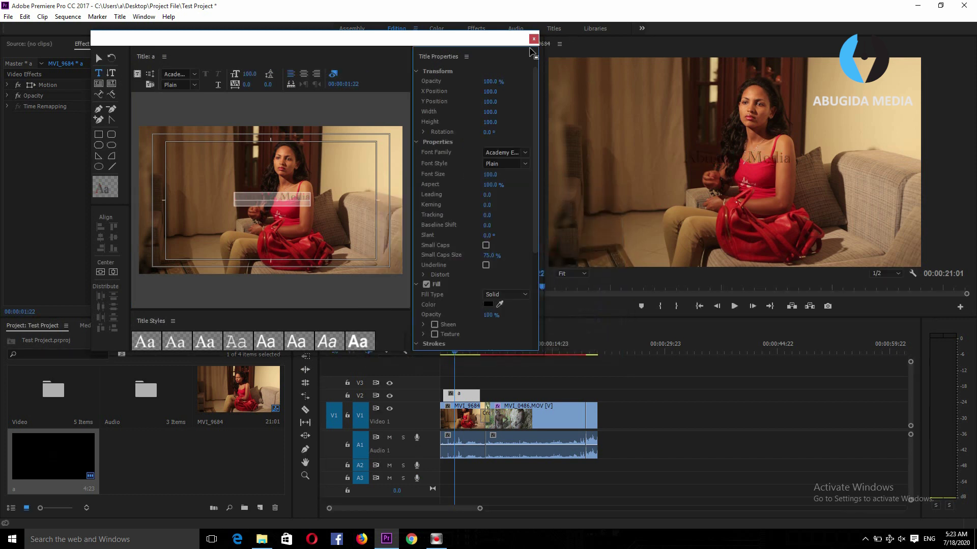
Move the text to the upper left and set its font to Broadway BT.
click(99, 58)
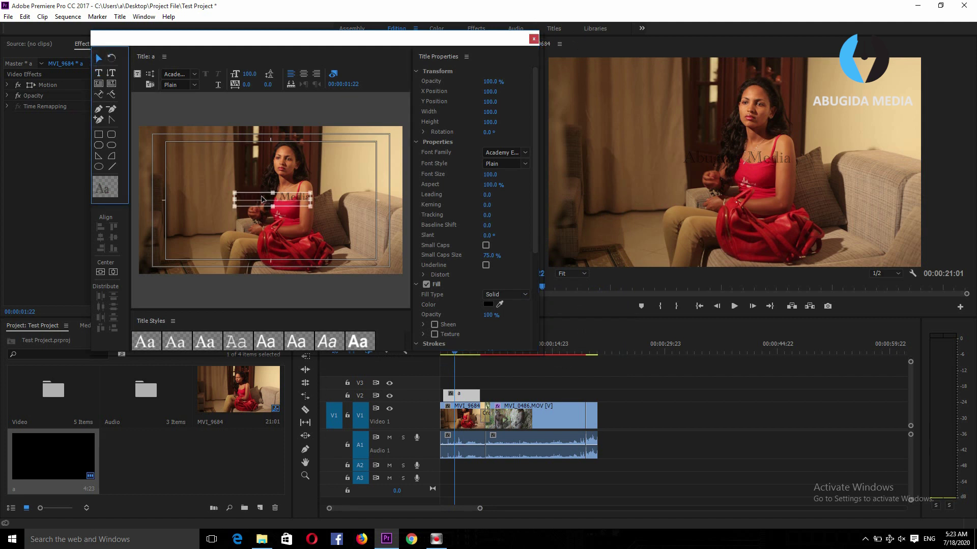
drag(262, 196, 187, 155)
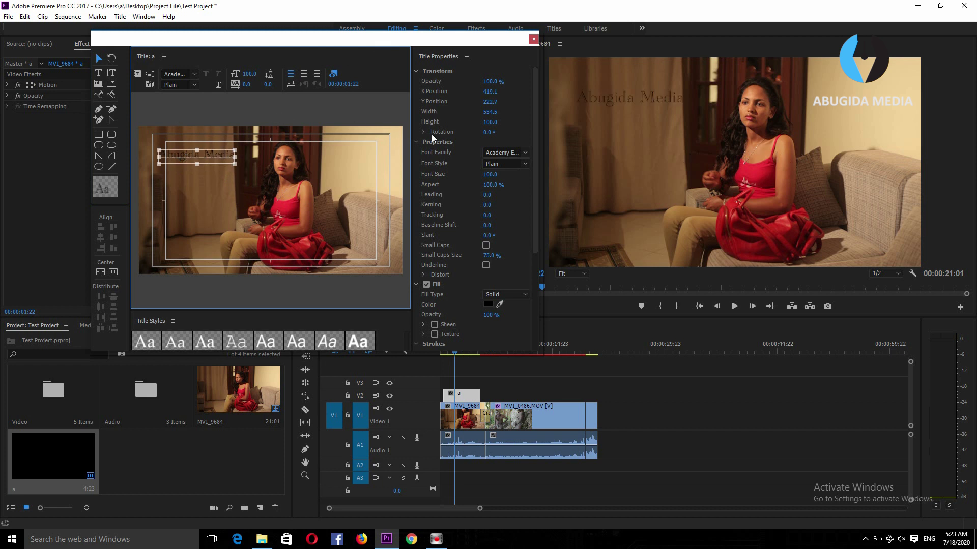
click(99, 72)
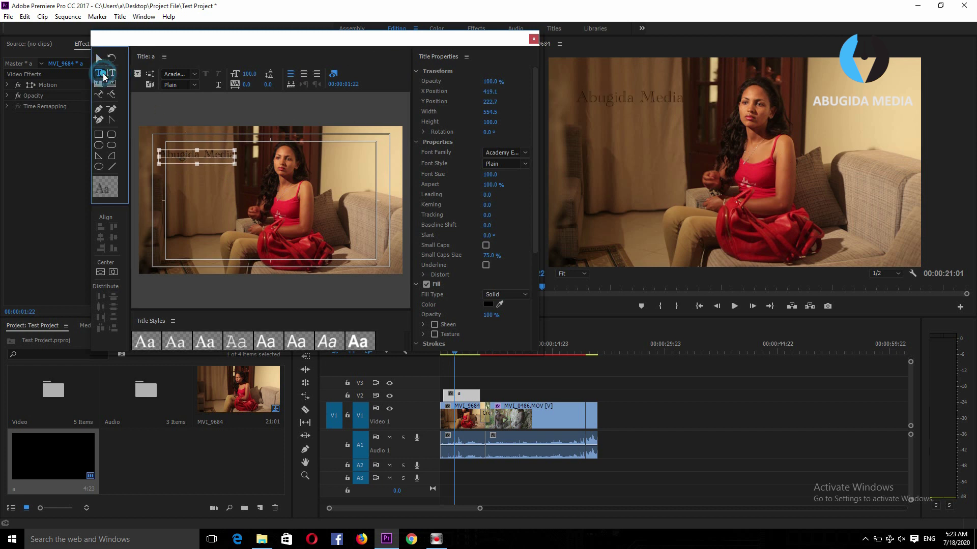
click(221, 157)
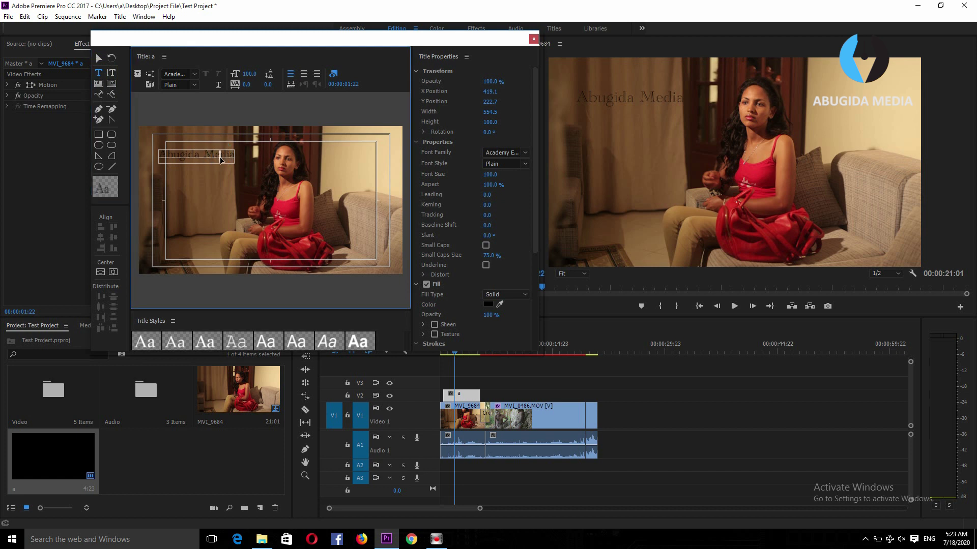
click(220, 160)
triple_click(221, 160)
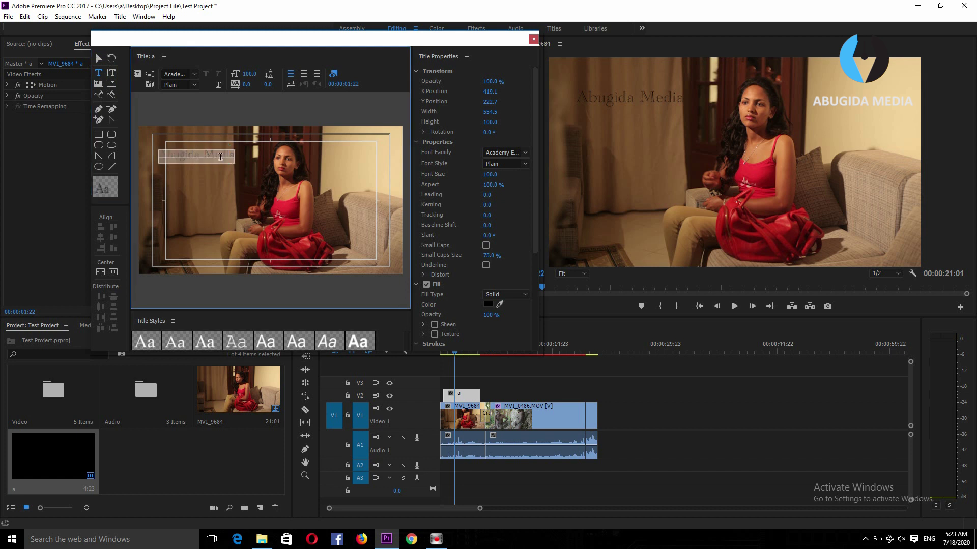
click(526, 153)
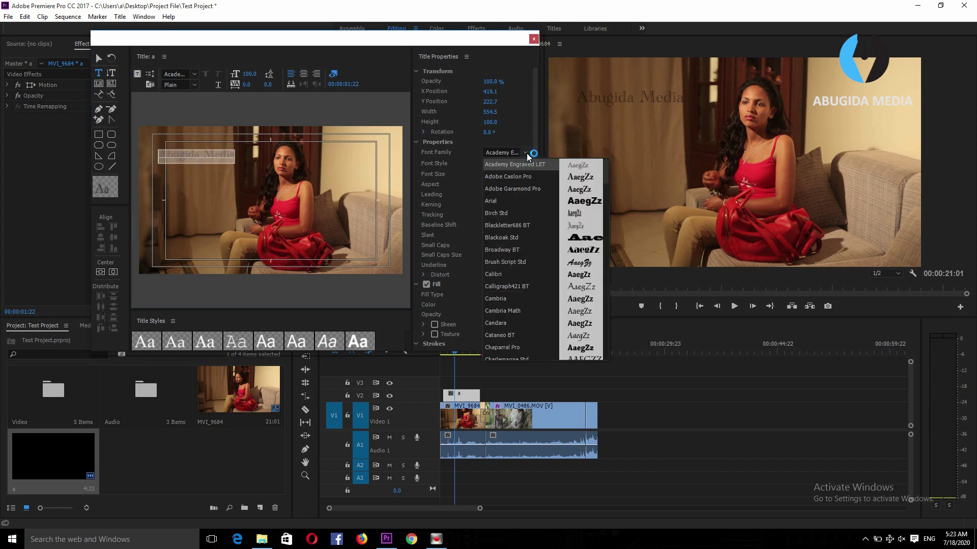
click(514, 250)
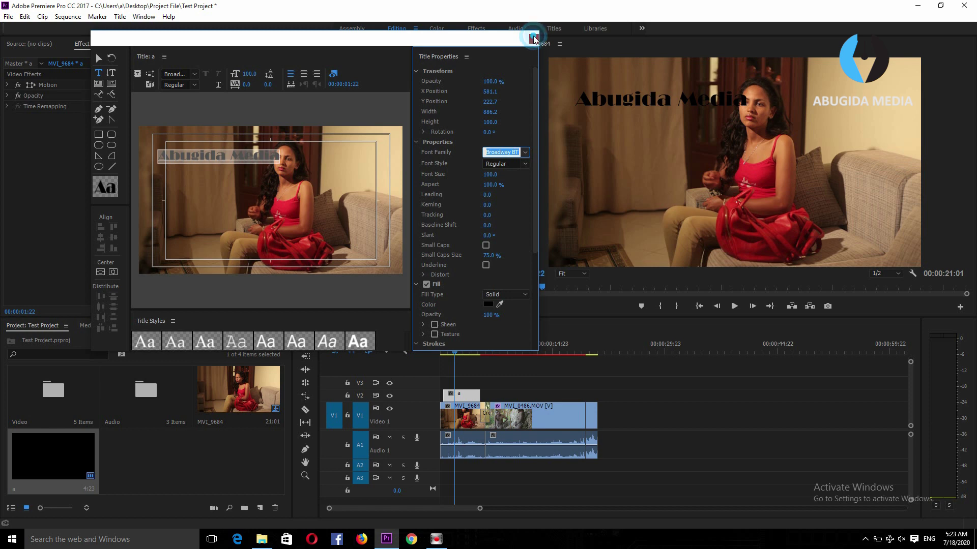
click(533, 38)
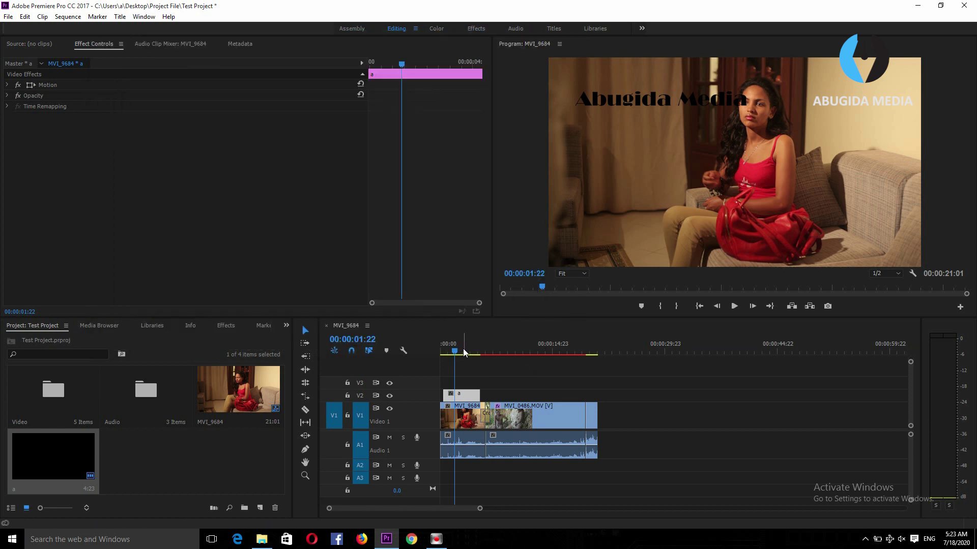
Reopen the title and move the Abugida Media text to the bottom of the frame.
drag(454, 351, 458, 351)
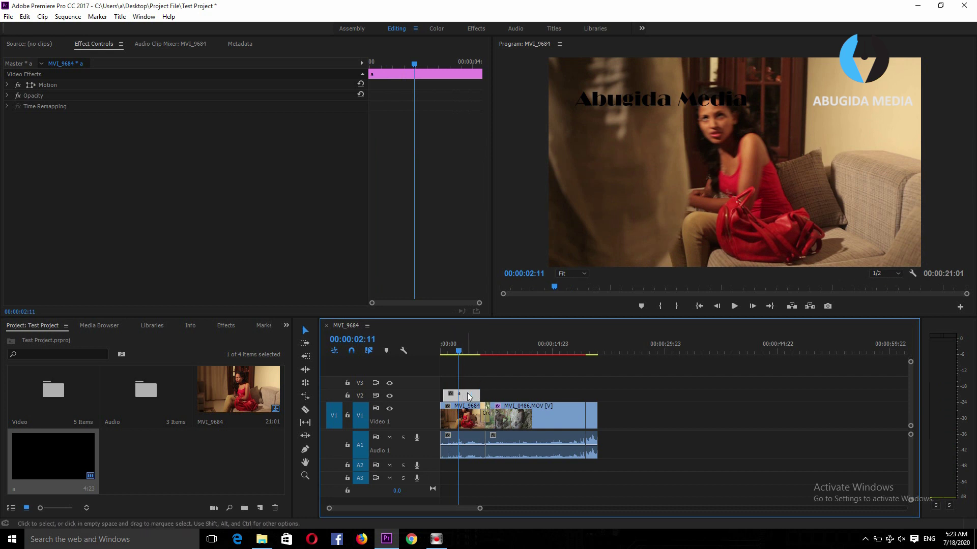
double_click(468, 396)
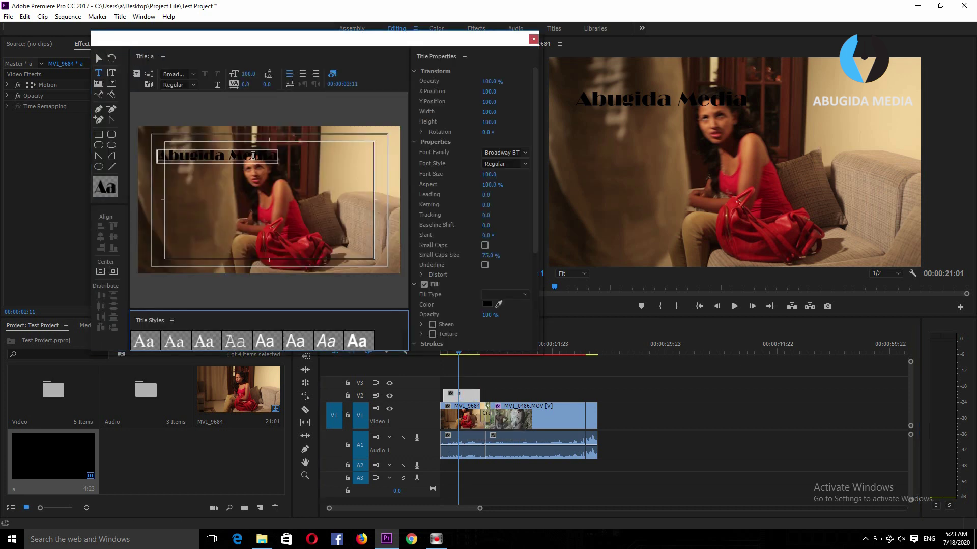
click(99, 58)
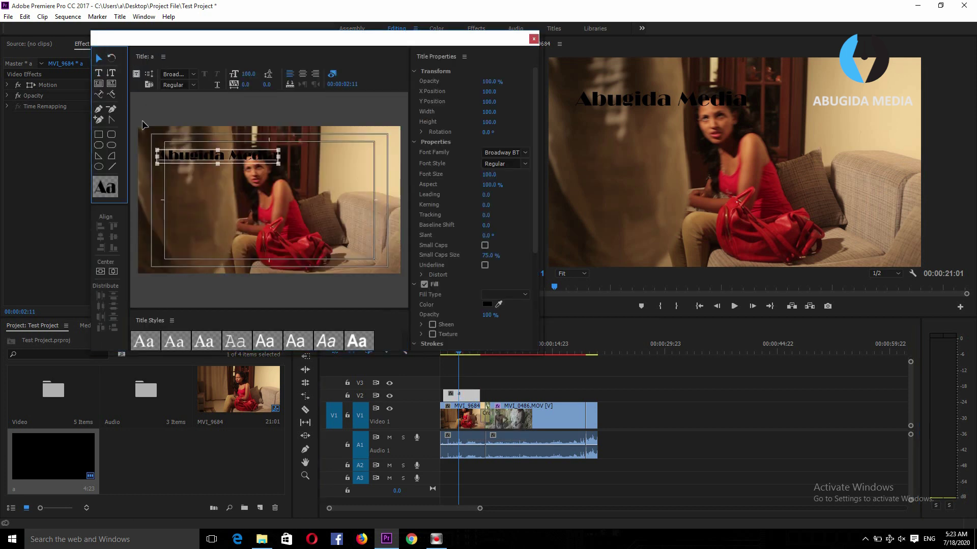
mouse_move(186, 158)
mouse_down()
mouse_move(233, 208)
mouse_move(249, 257)
mouse_up()
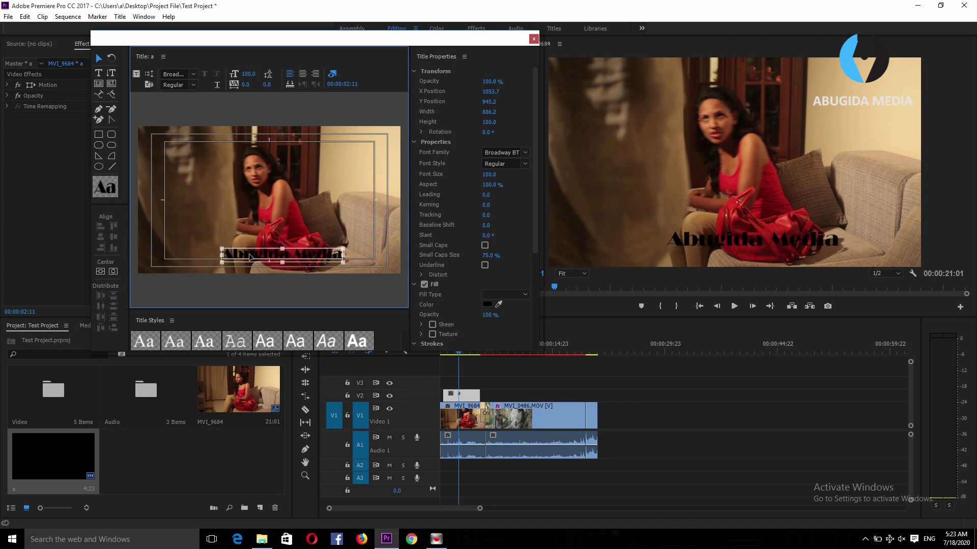
Change the text fill to white FFFFFF and close the Titler.
double_click(249, 255)
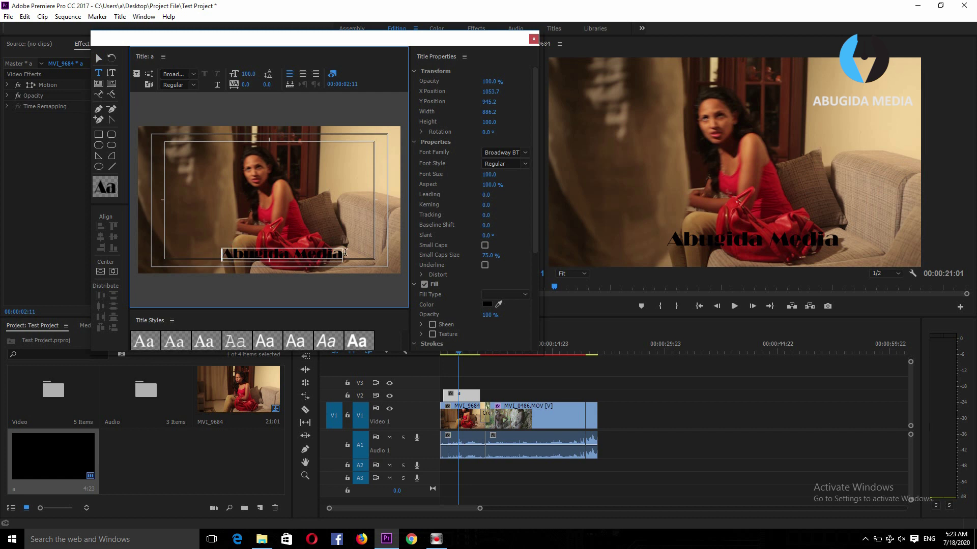
triple_click(345, 254)
click(488, 305)
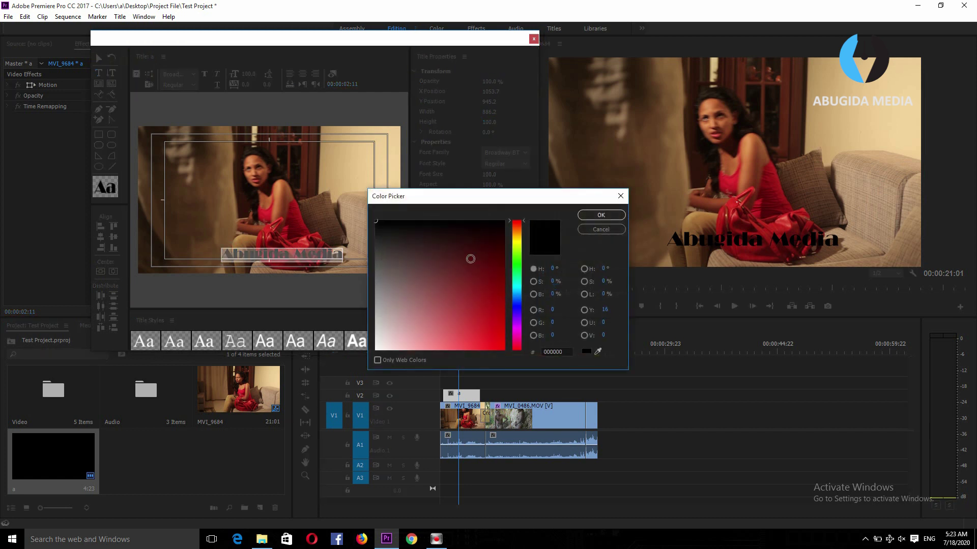
drag(469, 257, 377, 425)
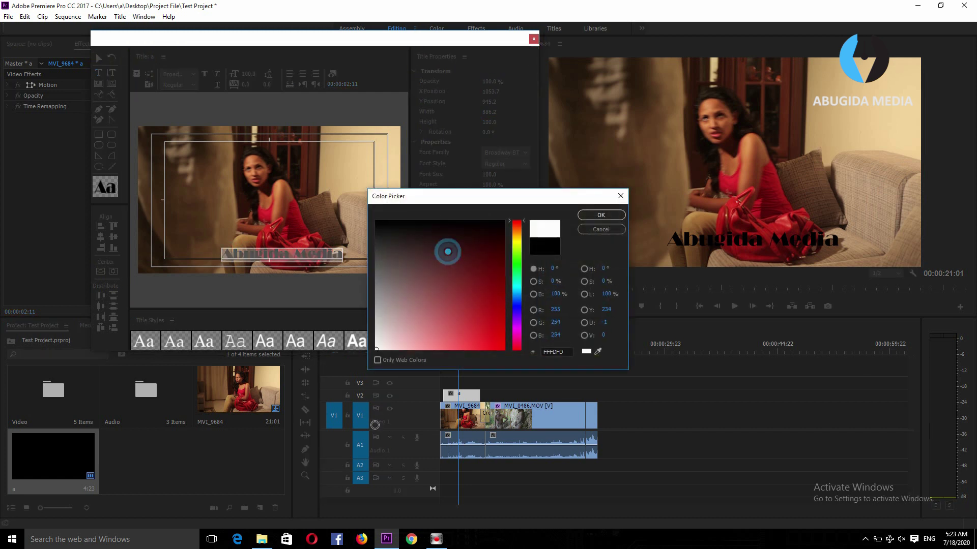
click(593, 216)
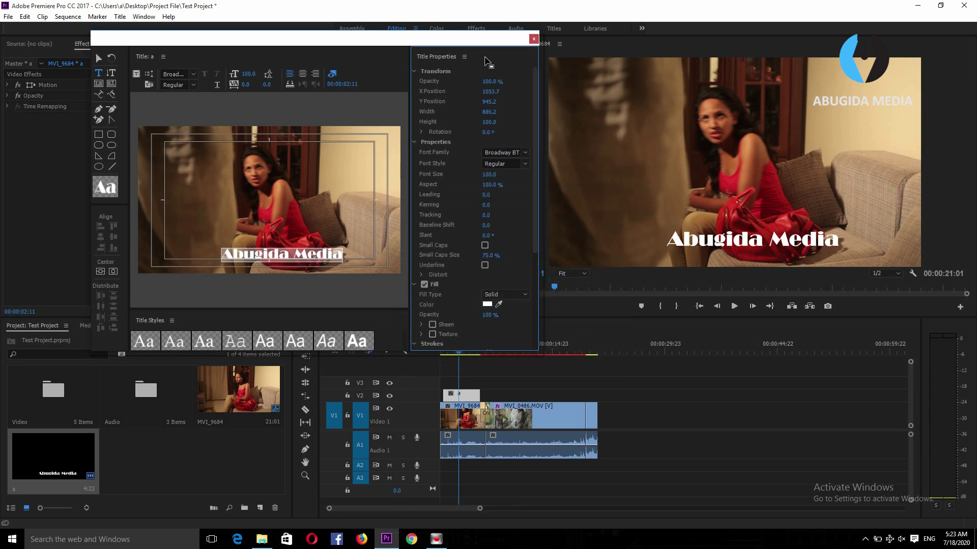
click(533, 38)
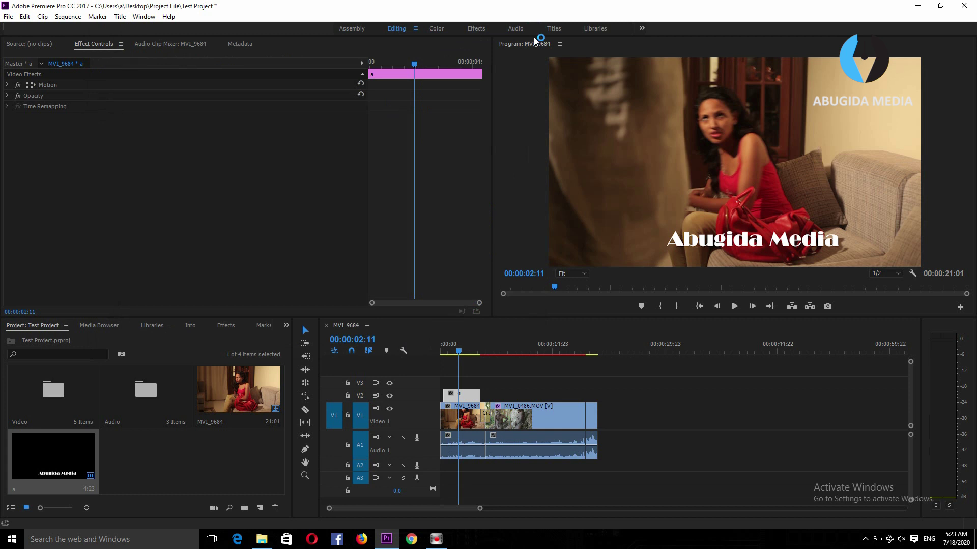
Return the playhead to 00:00:00:00, zoom the timeline in, and play the sequence.
click(480, 367)
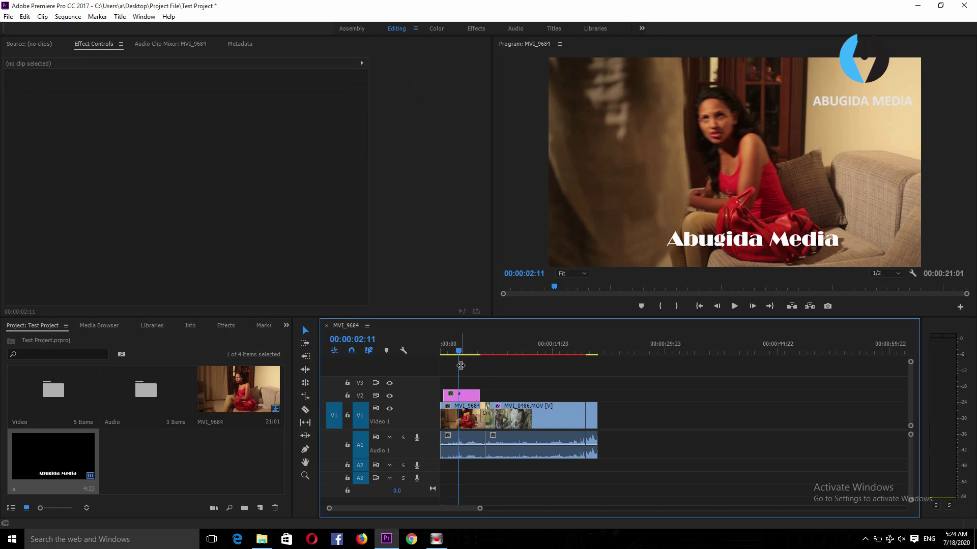
drag(456, 352, 435, 355)
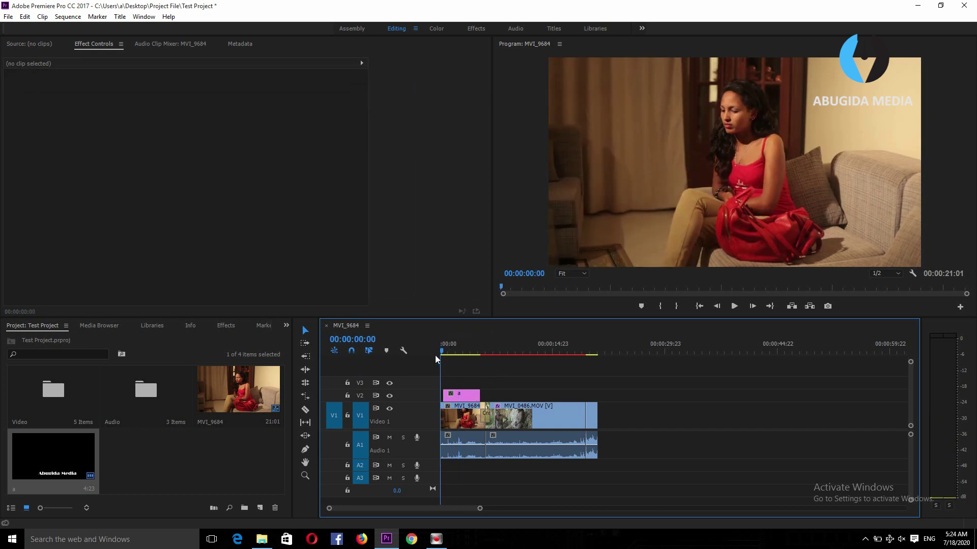
key(=)
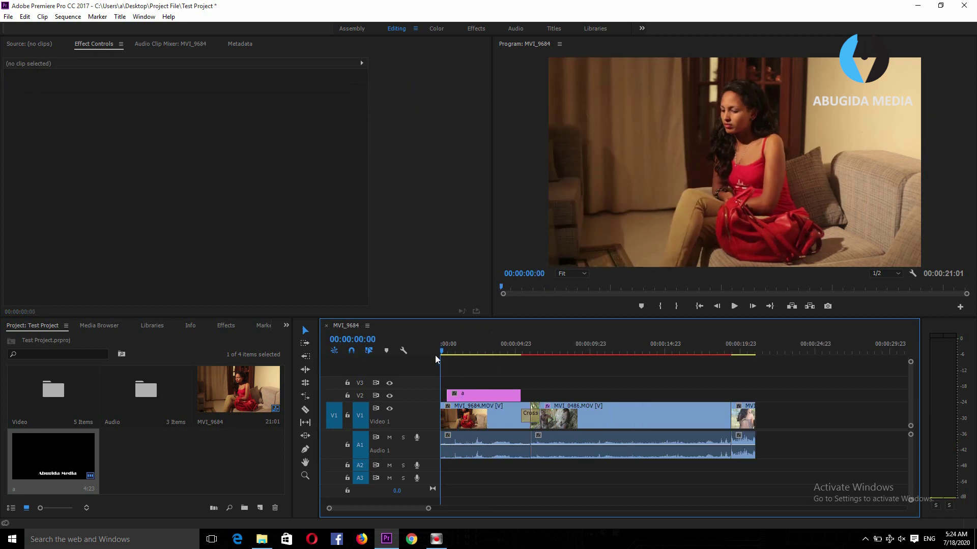
key(space)
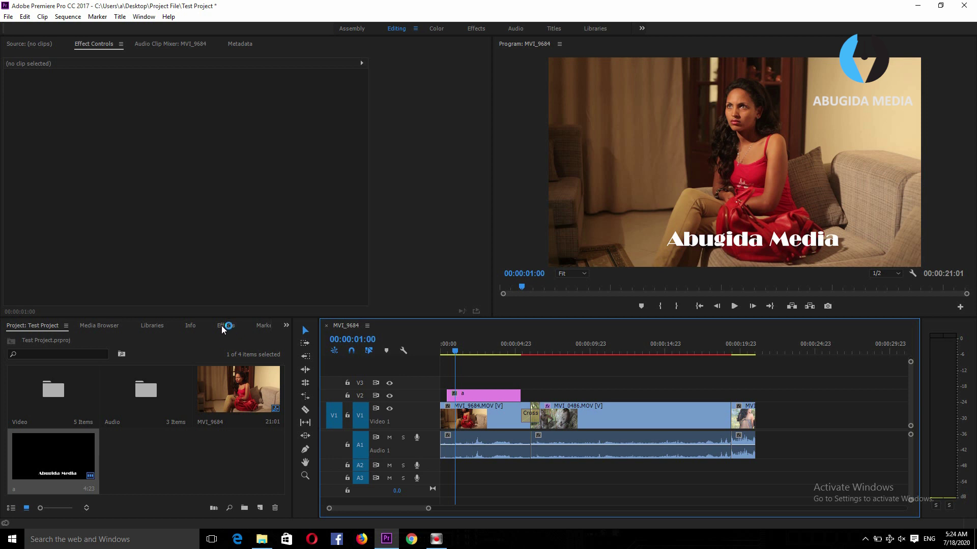
Apply the 3D Motion Cube Spin transition to the start of the V2 title clip.
click(227, 325)
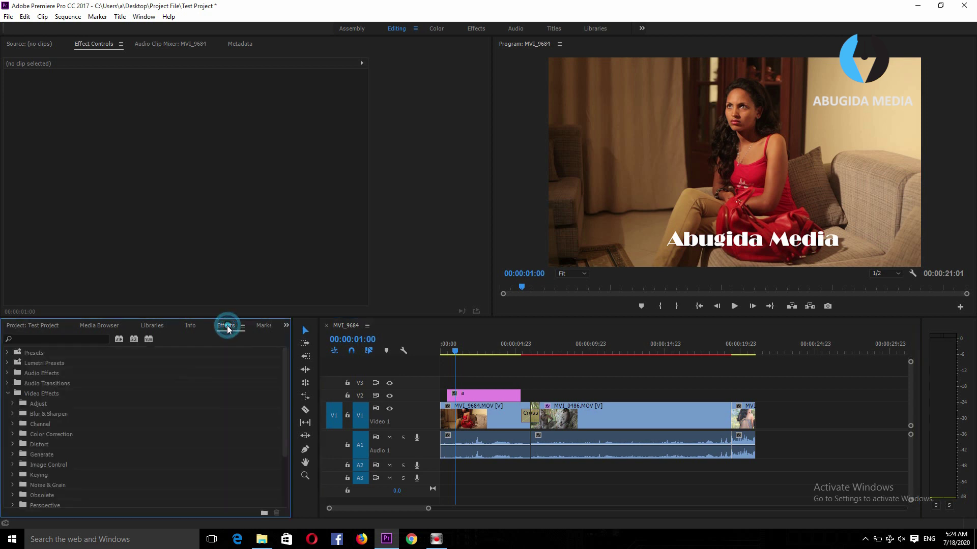
click(7, 394)
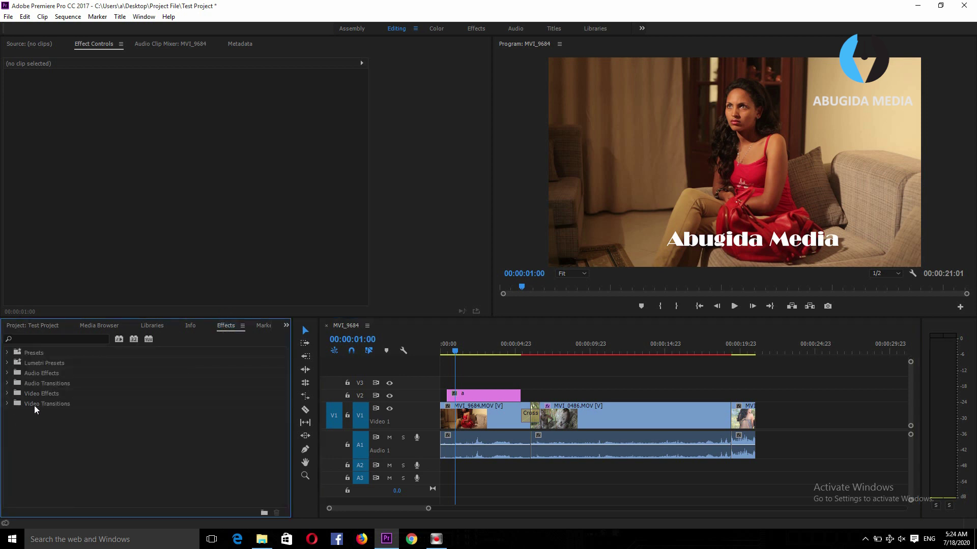
click(7, 403)
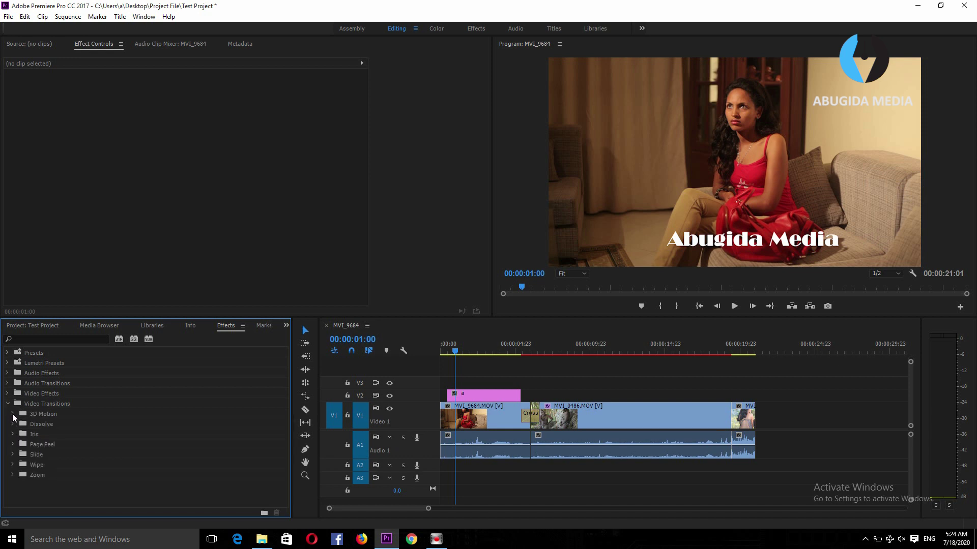
click(13, 414)
click(28, 424)
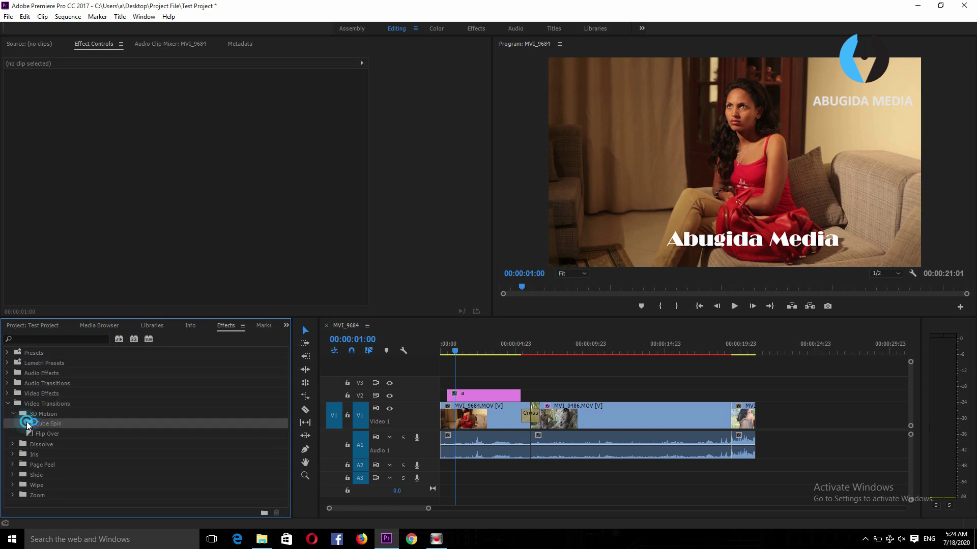
mouse_move(28, 424)
mouse_down()
mouse_move(446, 405)
mouse_move(449, 396)
mouse_up()
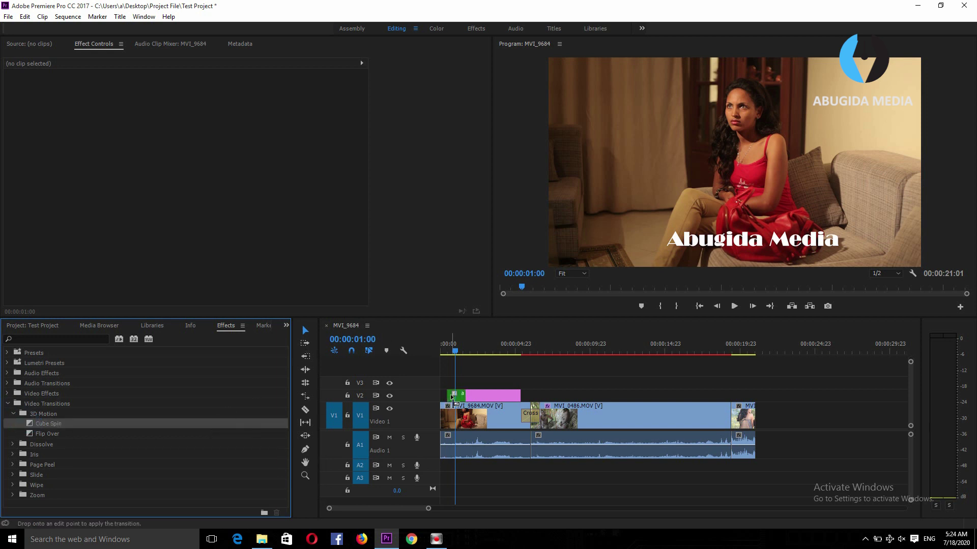
Play the sequence from the start to preview the title spinning in.
click(442, 352)
key(space)
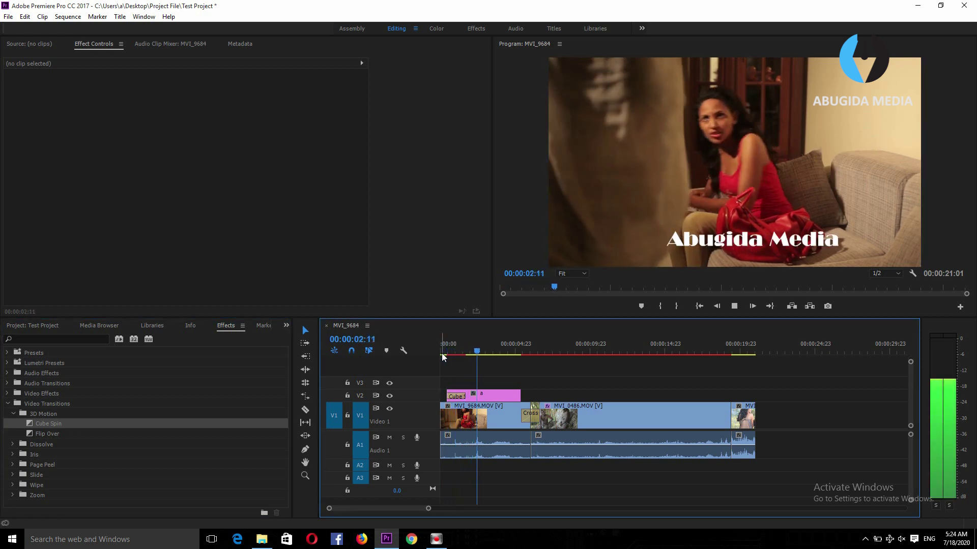
key(space)
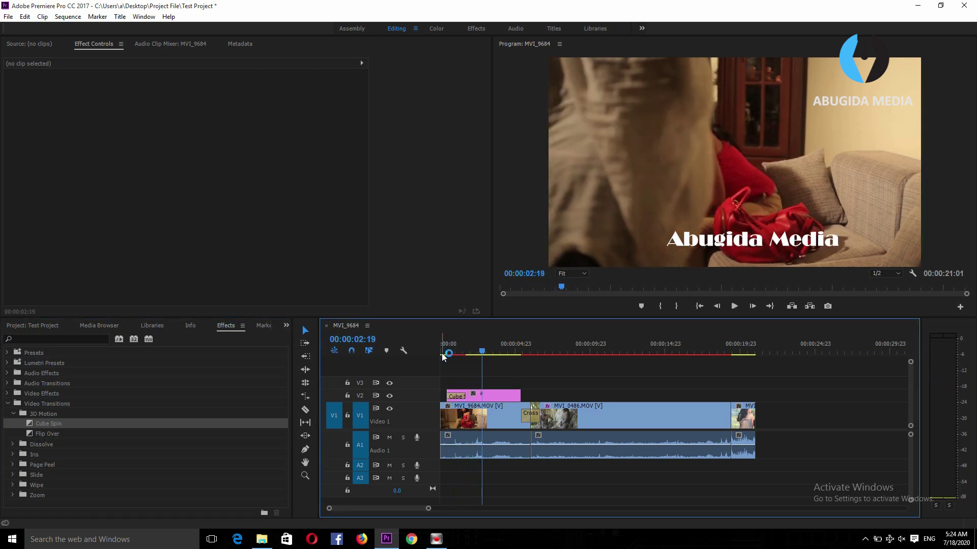
key(space)
key(space)
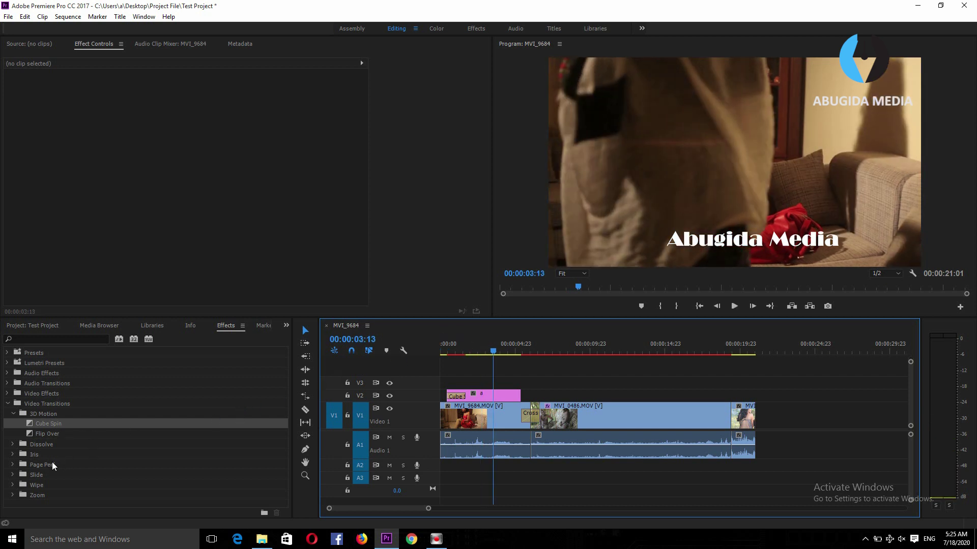
Add Page Peel to the end of title 'a' on V2 and play back both transitions.
click(13, 464)
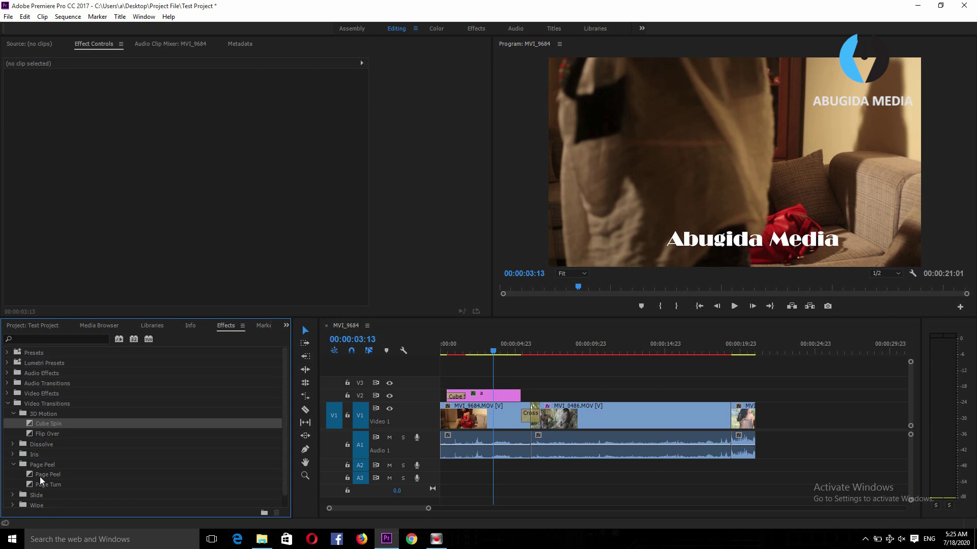
mouse_move(41, 471)
mouse_down()
mouse_move(519, 384)
mouse_move(519, 394)
mouse_up()
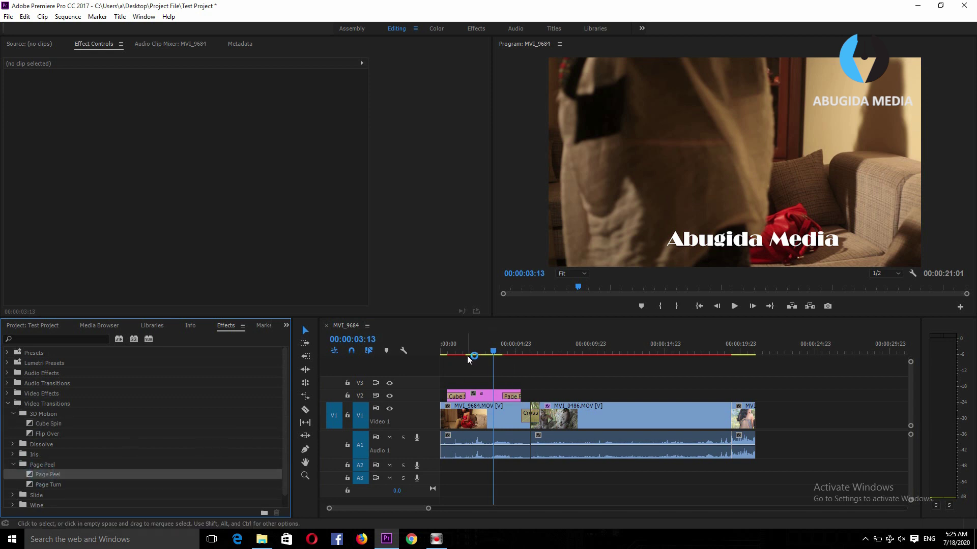
click(454, 354)
key(space)
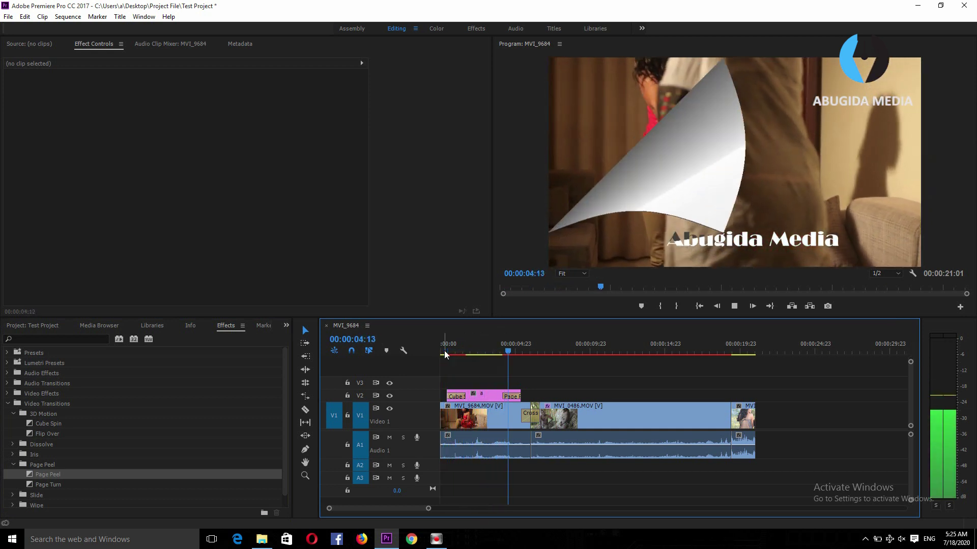
key(space)
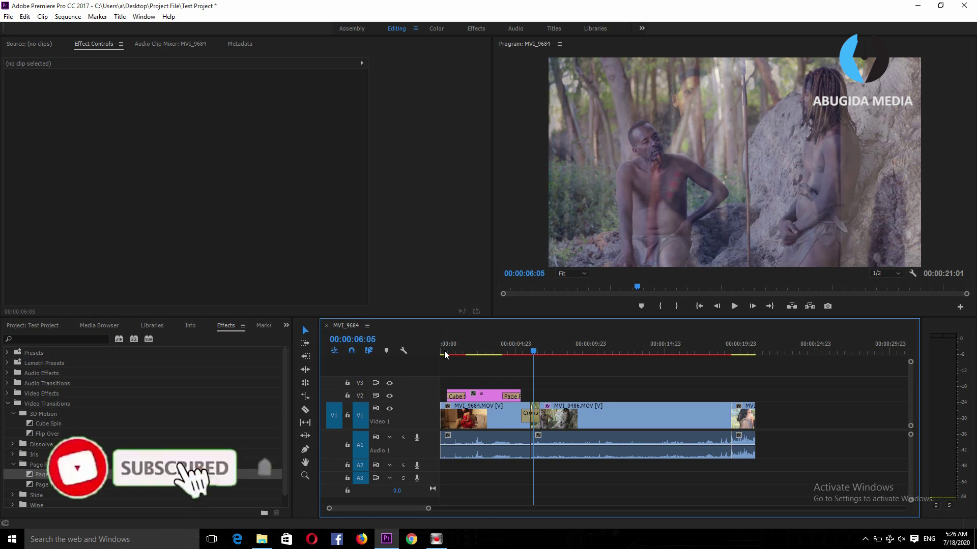
click(445, 351)
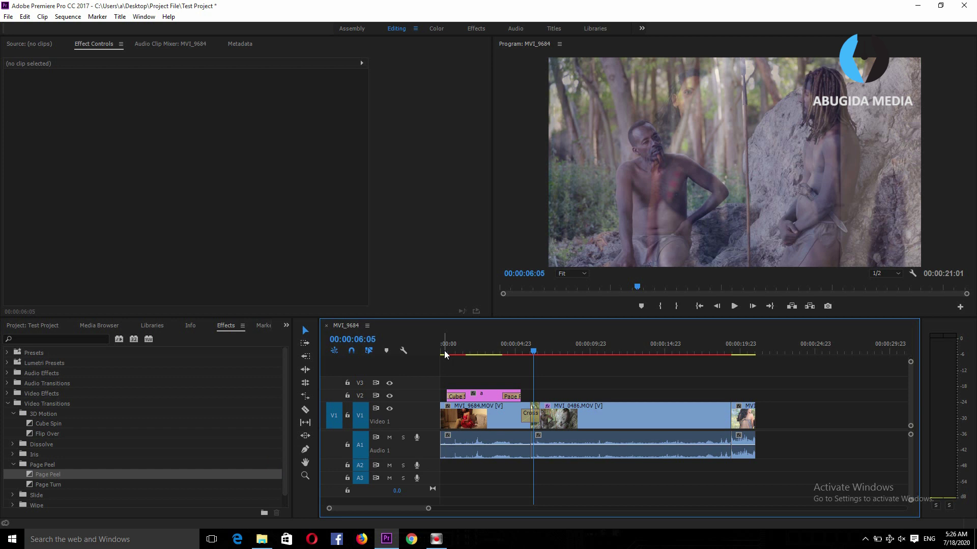
click(444, 352)
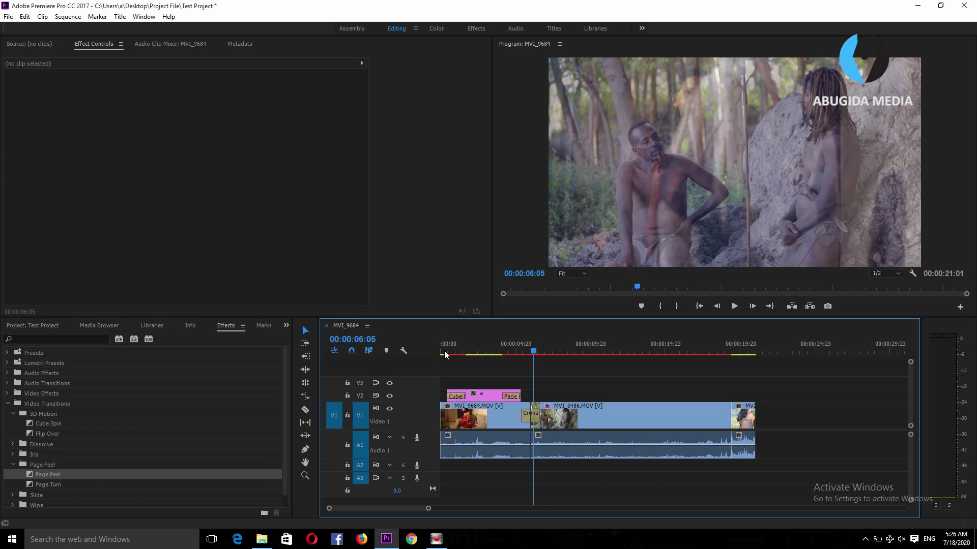